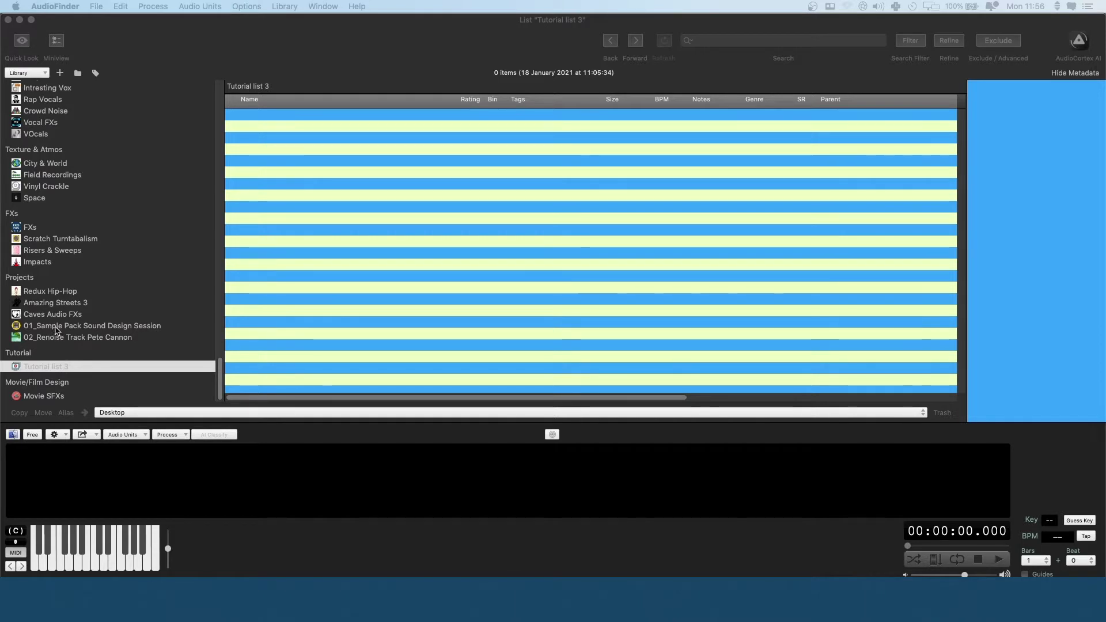
Step: View the contents of the 02_Renoise Track project list and return to Tutorial list 3
left_click(57, 337)
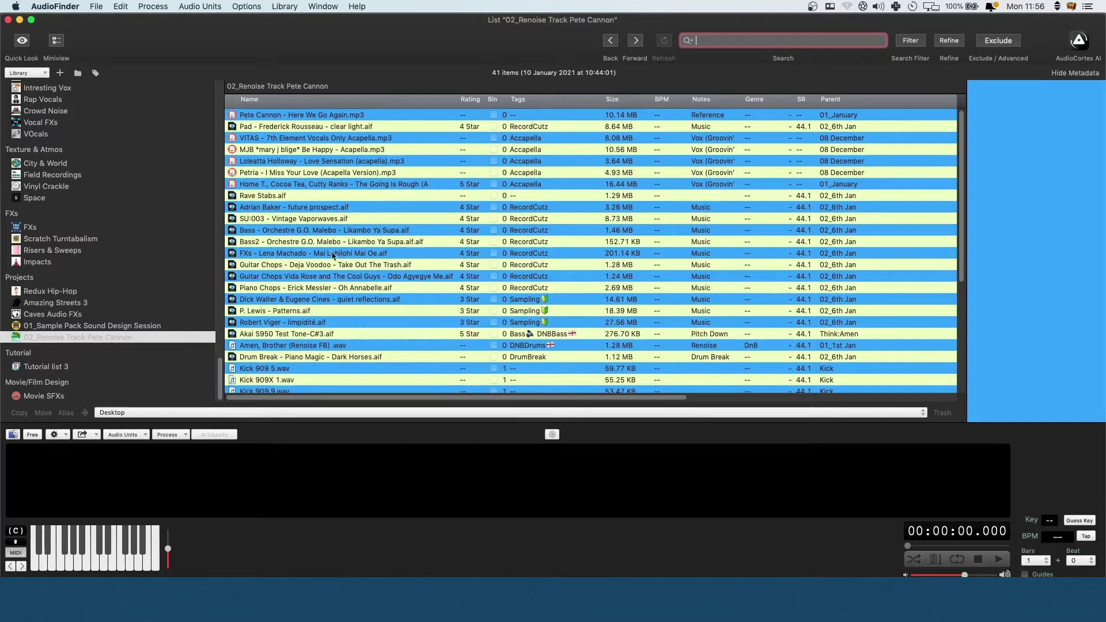
scroll(368, 236, "down", 10)
scroll(322, 242, "up", 10)
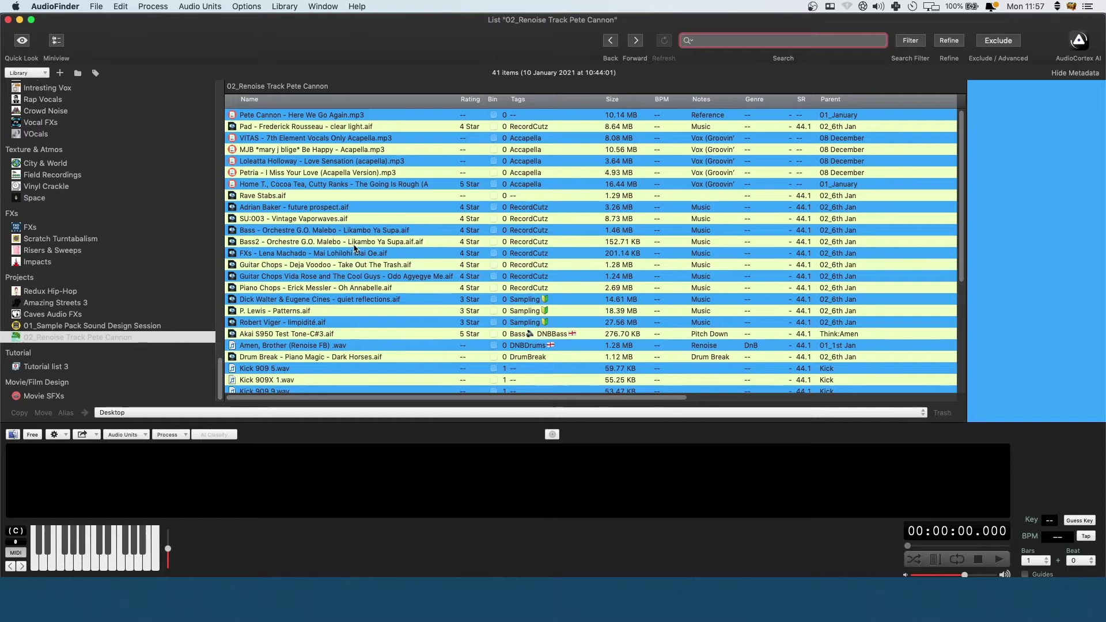
left_click(71, 367)
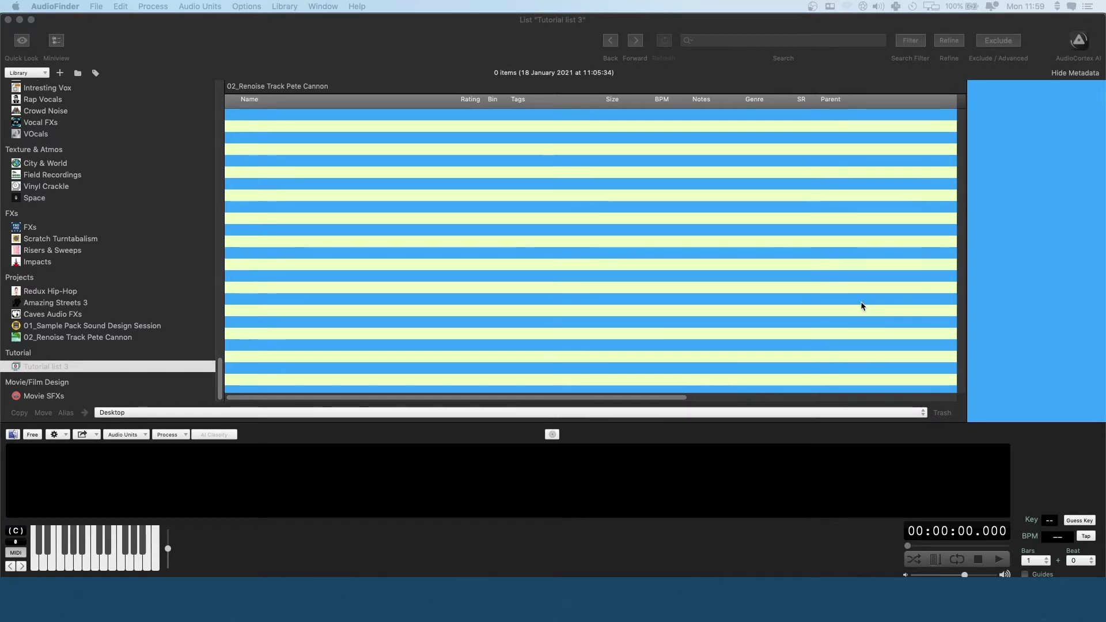
right_click(22, 353)
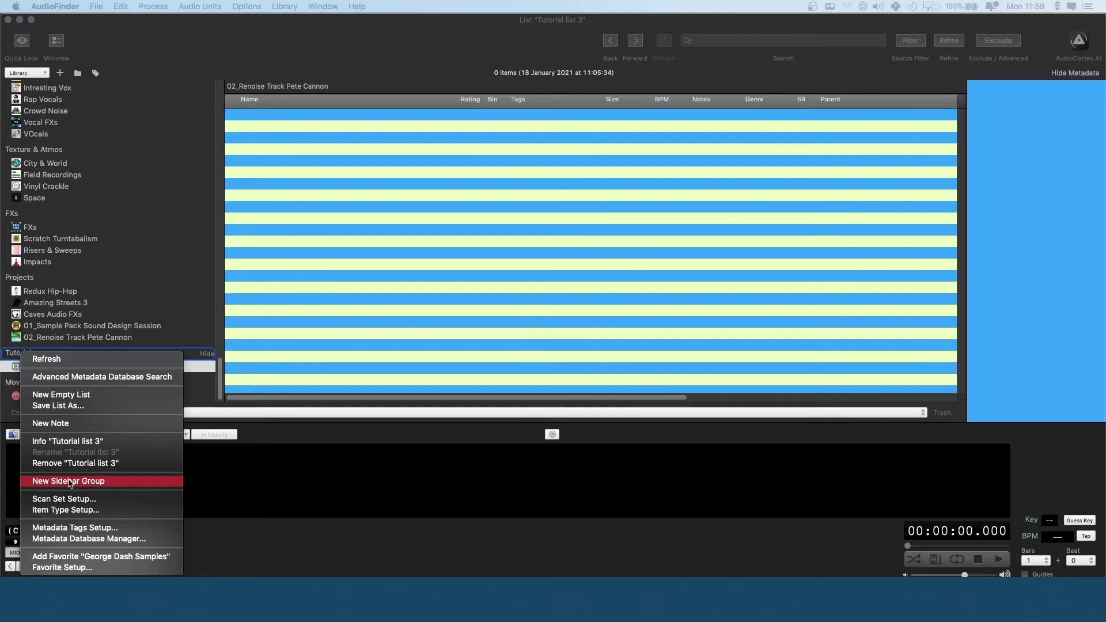
left_click(17, 352)
right_click(15, 352)
right_click(31, 310)
left_click(26, 282)
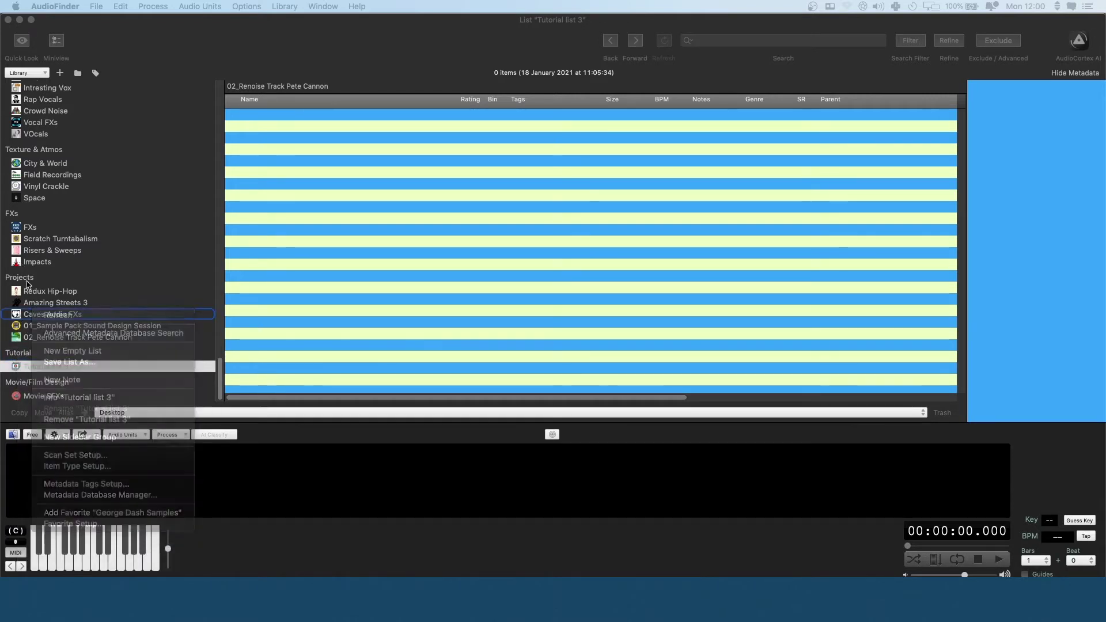
Step: Create a new sidebar group and place it between the Projects and Tutorial groups
right_click(19, 352)
left_click(67, 474)
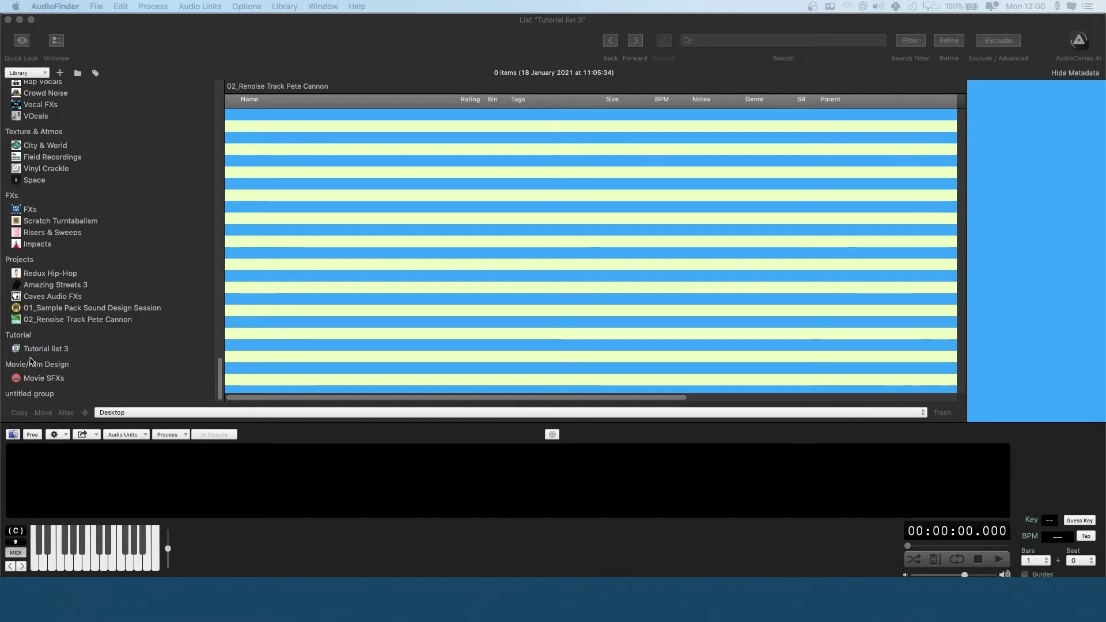
left_click(34, 394)
left_click_drag(18, 394, 20, 346)
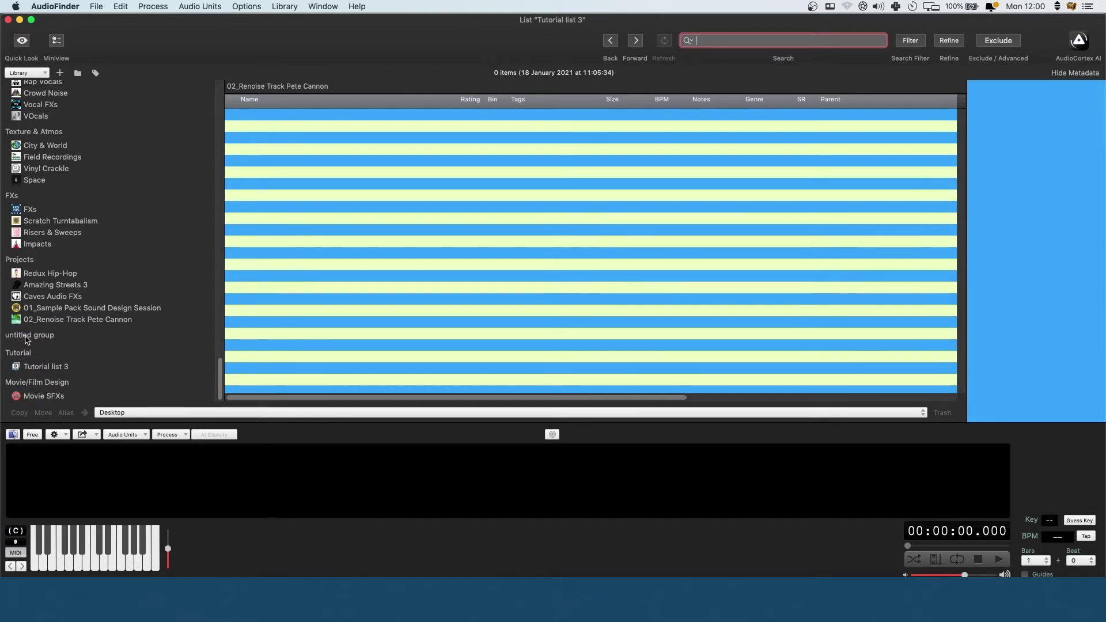
Step: Rename the untitled sidebar group as Tutorial
double_click(25, 336)
type("Tutorial")
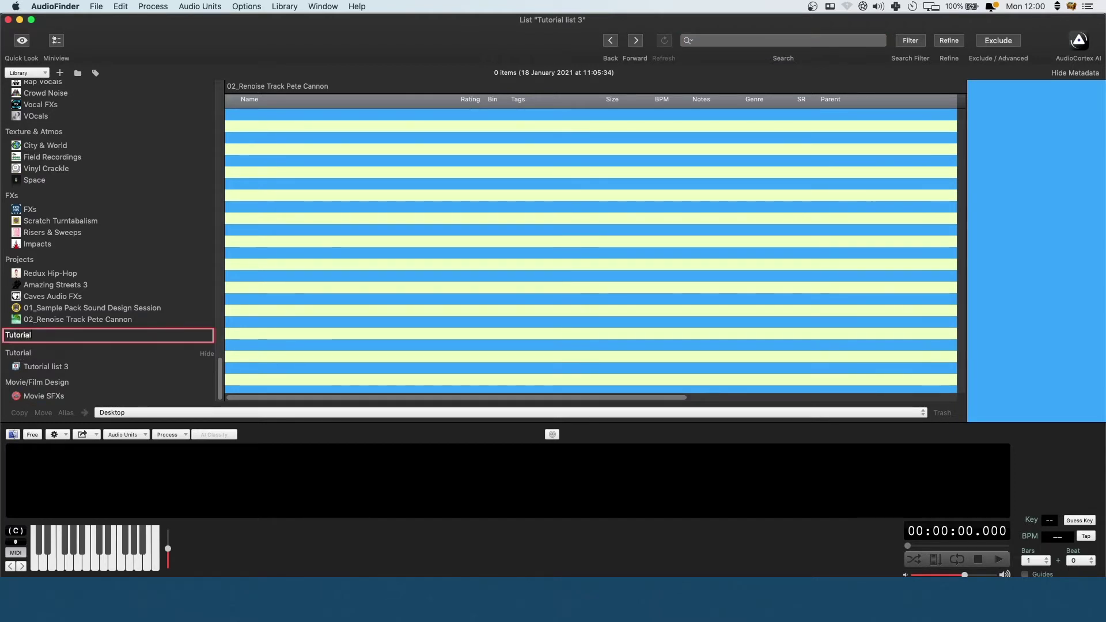
key("Return")
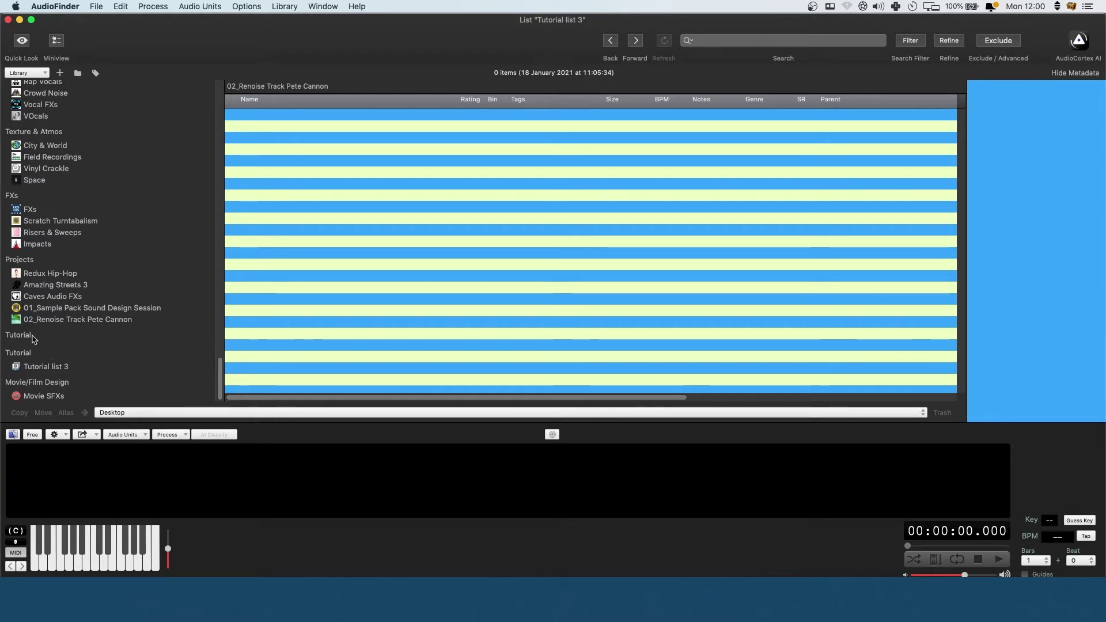
Step: Create an empty list named "Tutorial 2" and move it into the new, empty Tutorial group below Projects
right_click(22, 336)
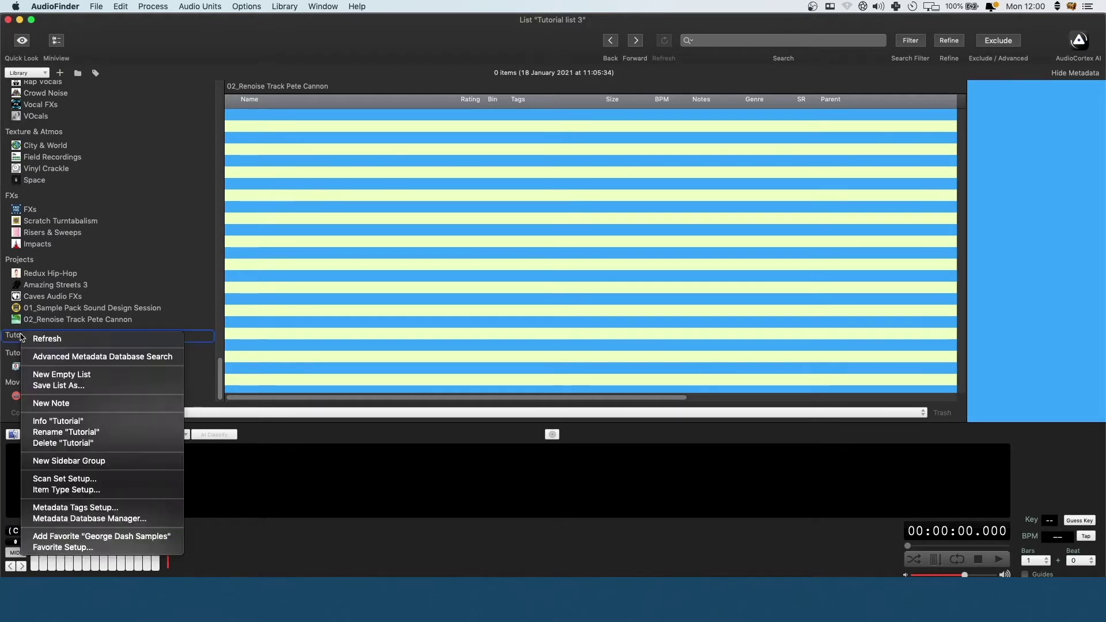
left_click(71, 376)
scroll(78, 120, "up", 5)
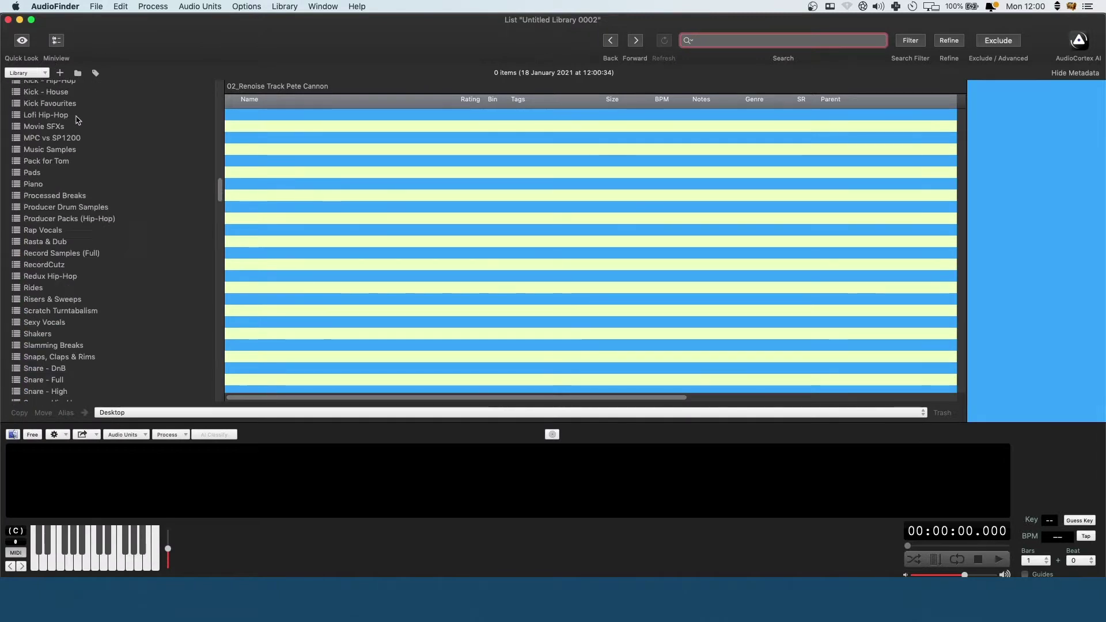
scroll(78, 120, "down", 10)
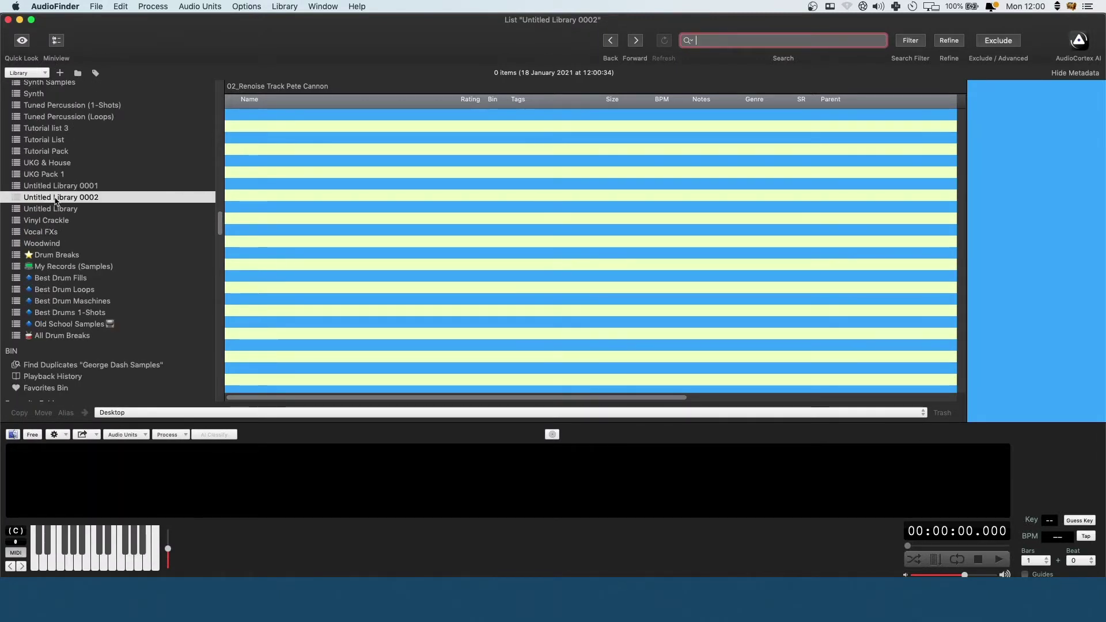
double_click(56, 200)
type("Tutorial 2")
key("Return")
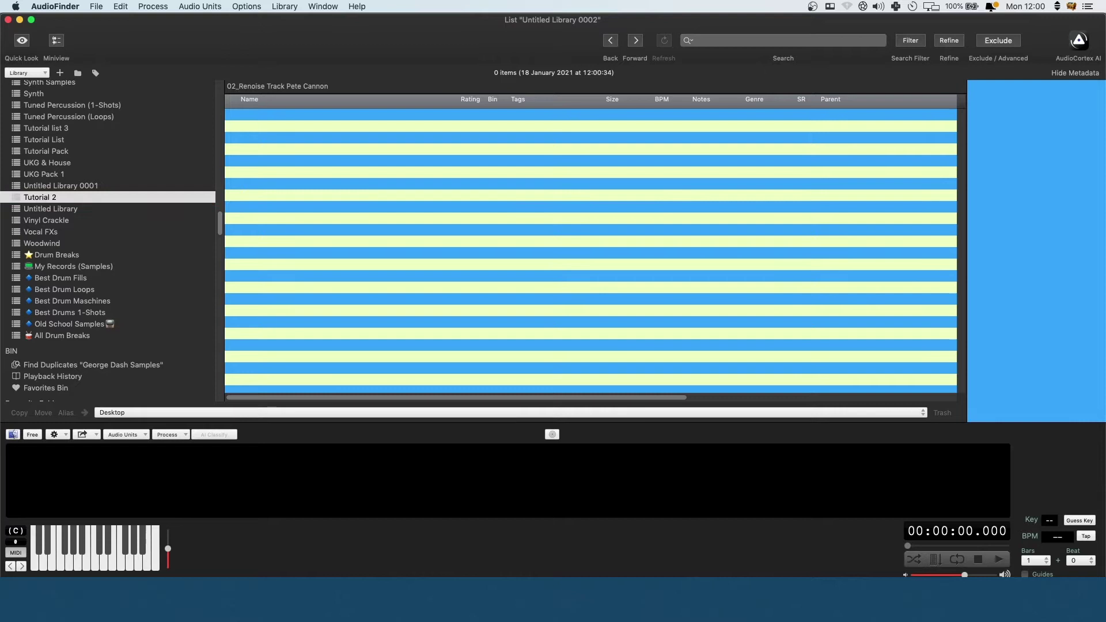
left_click_drag(45, 202, 22, 341)
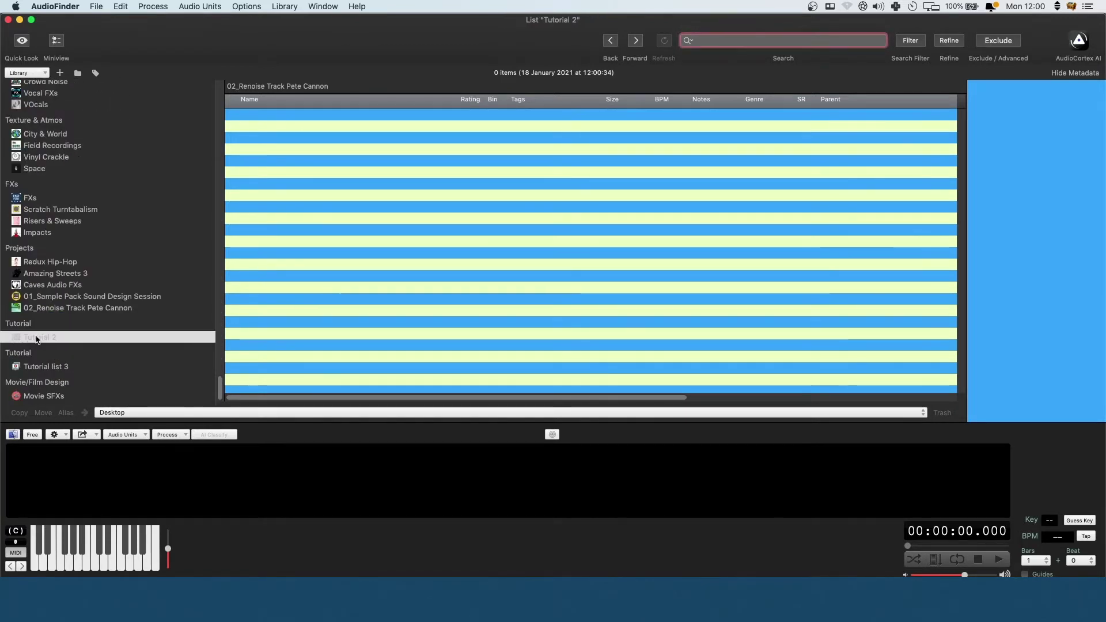
Step: Show the Tutorial 2 list's info, switch to Chrome and search Google Images for "tutorial icon"
right_click(36, 339)
left_click(63, 421)
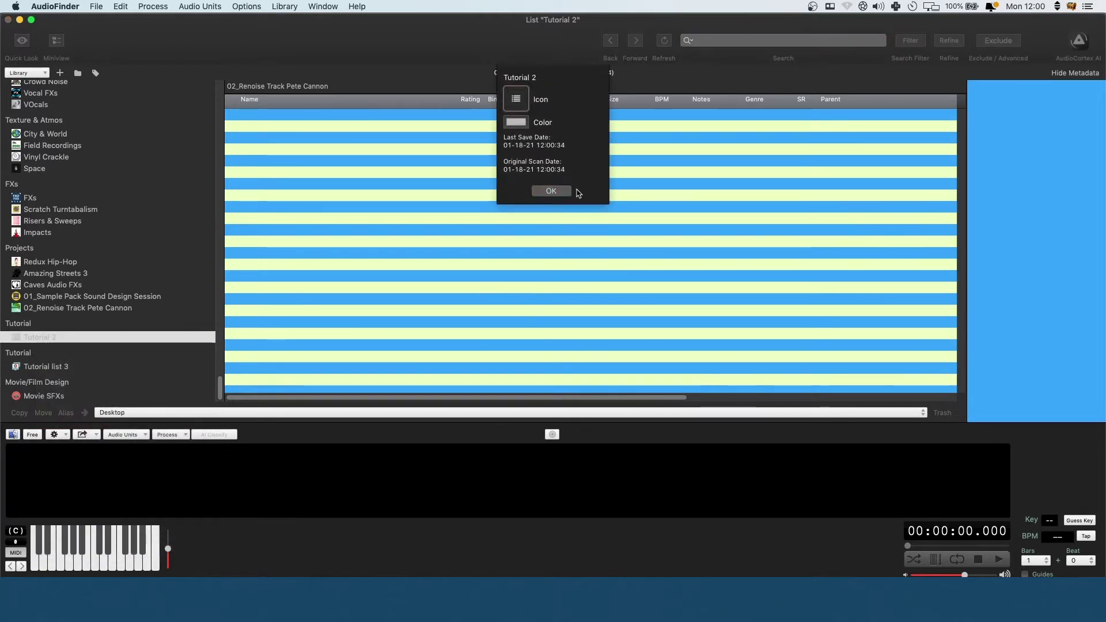
key("super+Tab")
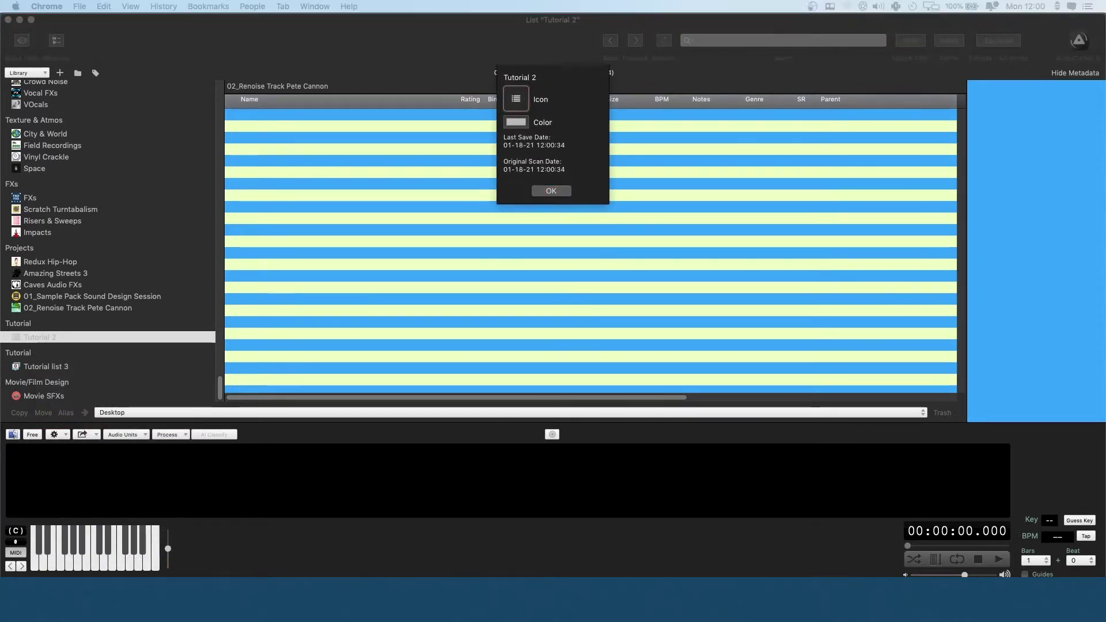
left_click_drag(636, 301, 391, 287)
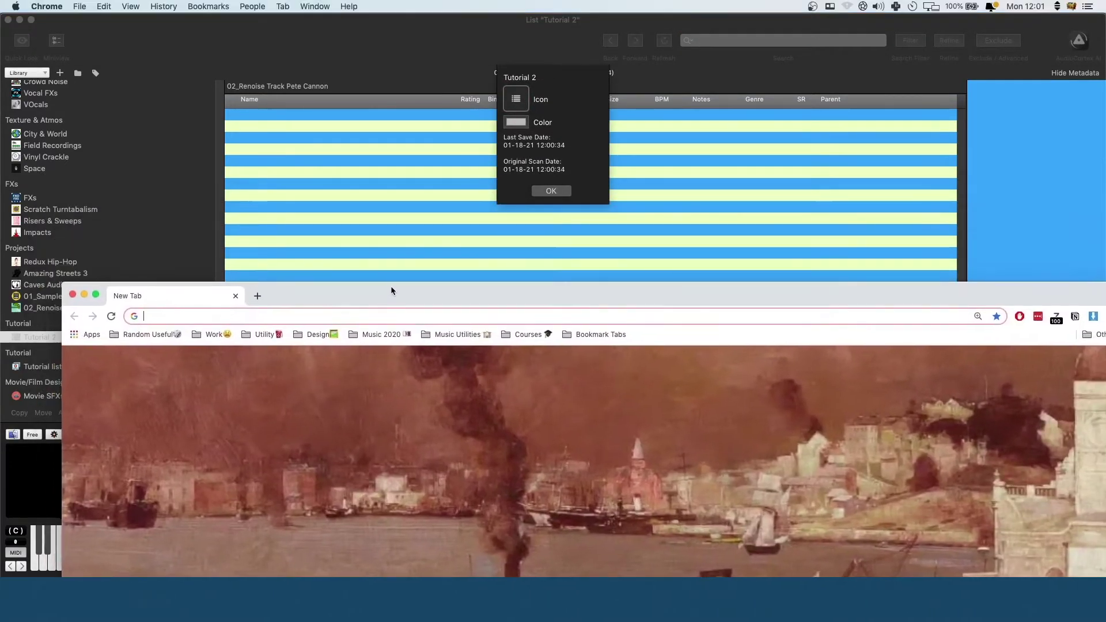
type("tutorial icon")
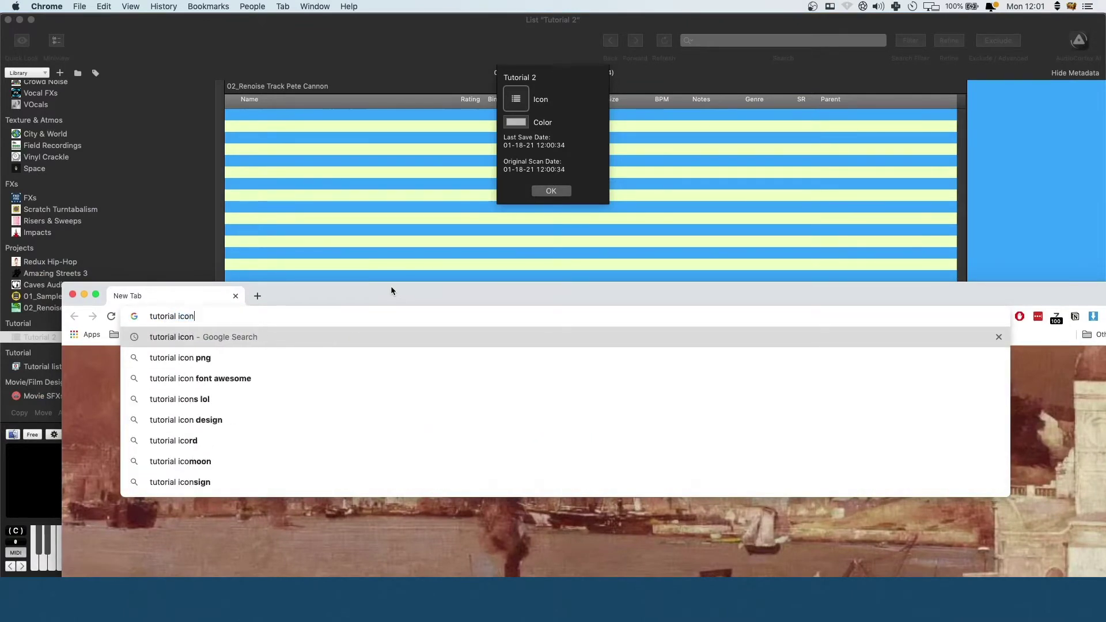
key("Return")
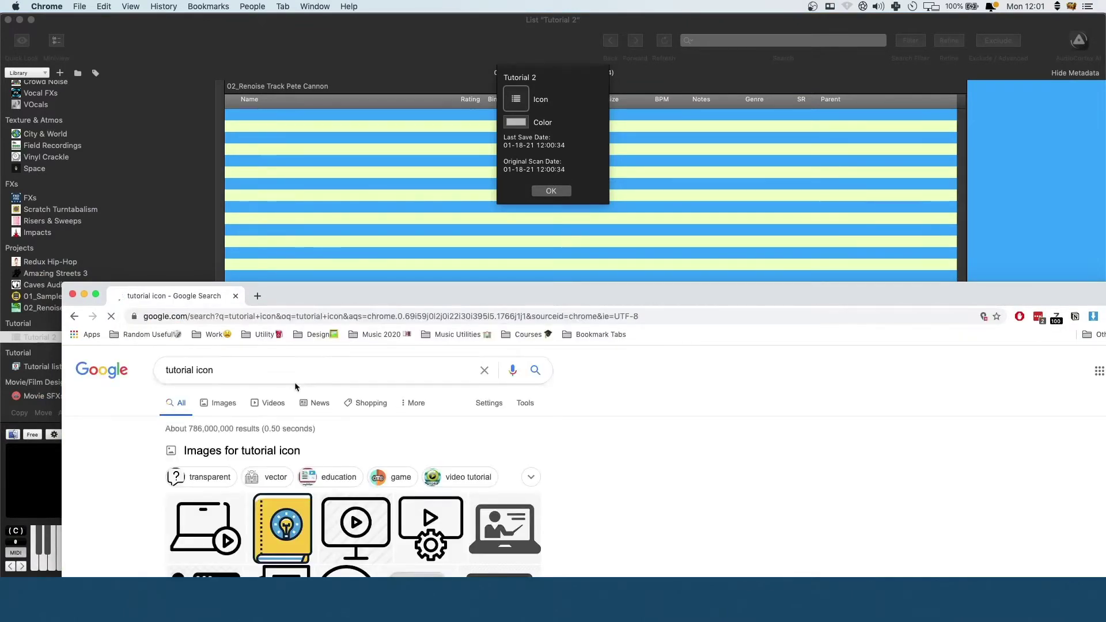
left_click(228, 408)
left_click_drag(492, 295, 484, 181)
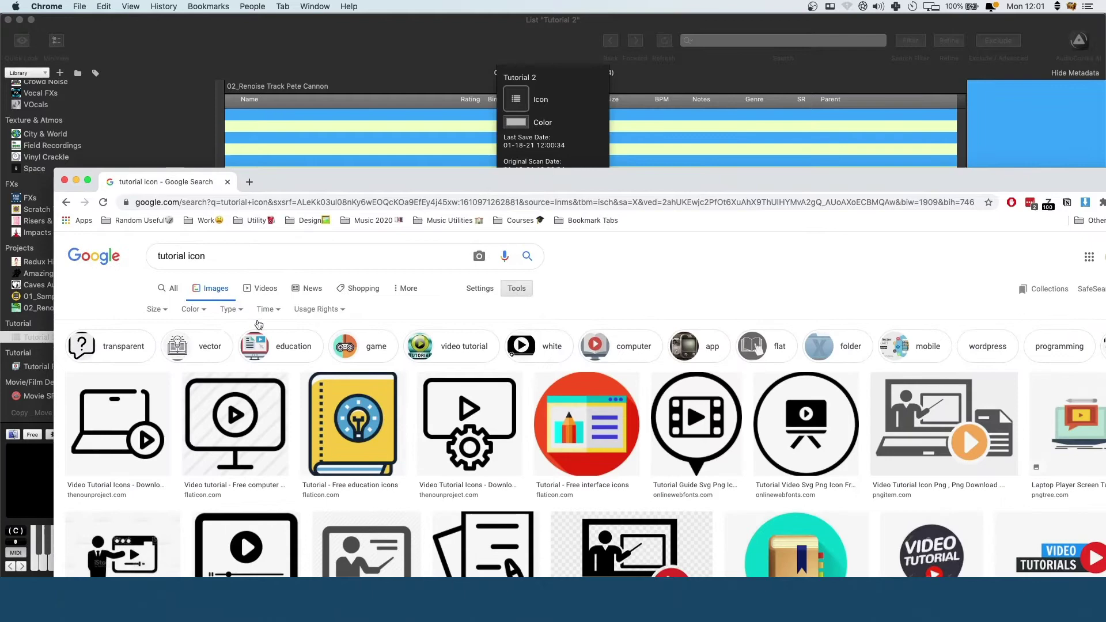
Step: Filter the image results to transparent ones and copy the orange circular server-stack icon
left_click(194, 309)
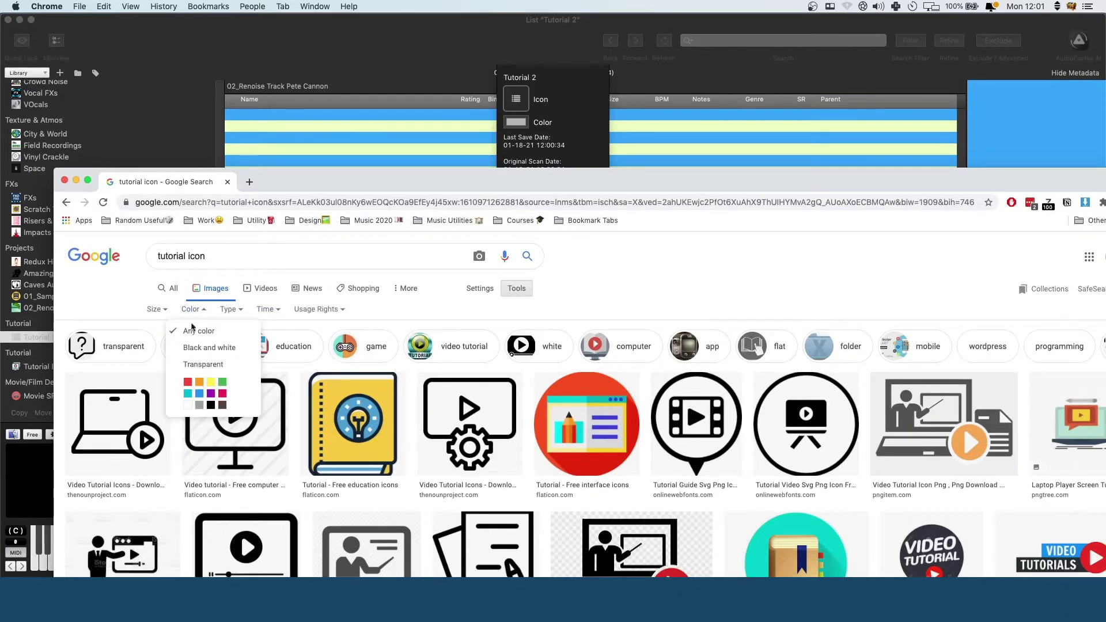
left_click(204, 365)
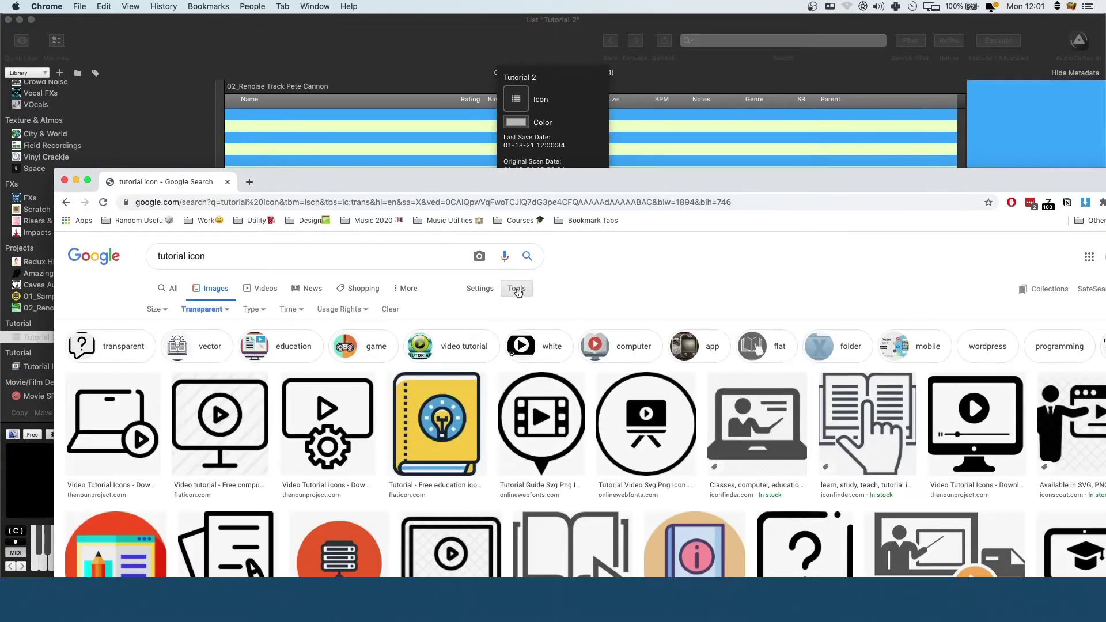
scroll(402, 433, "down", 5)
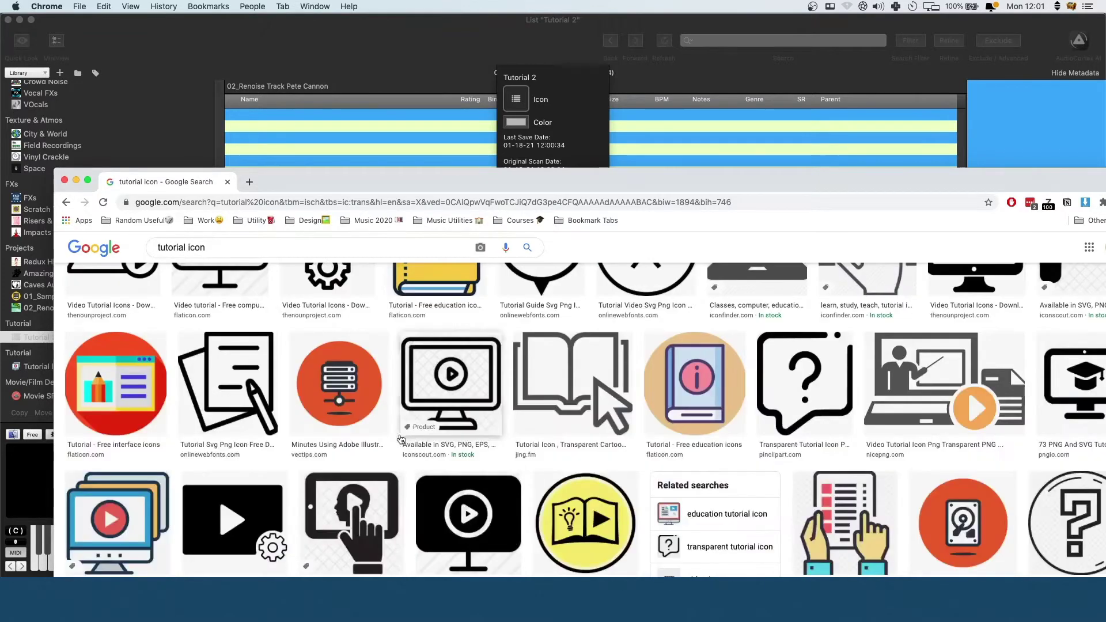
left_click(338, 380)
right_click(900, 358)
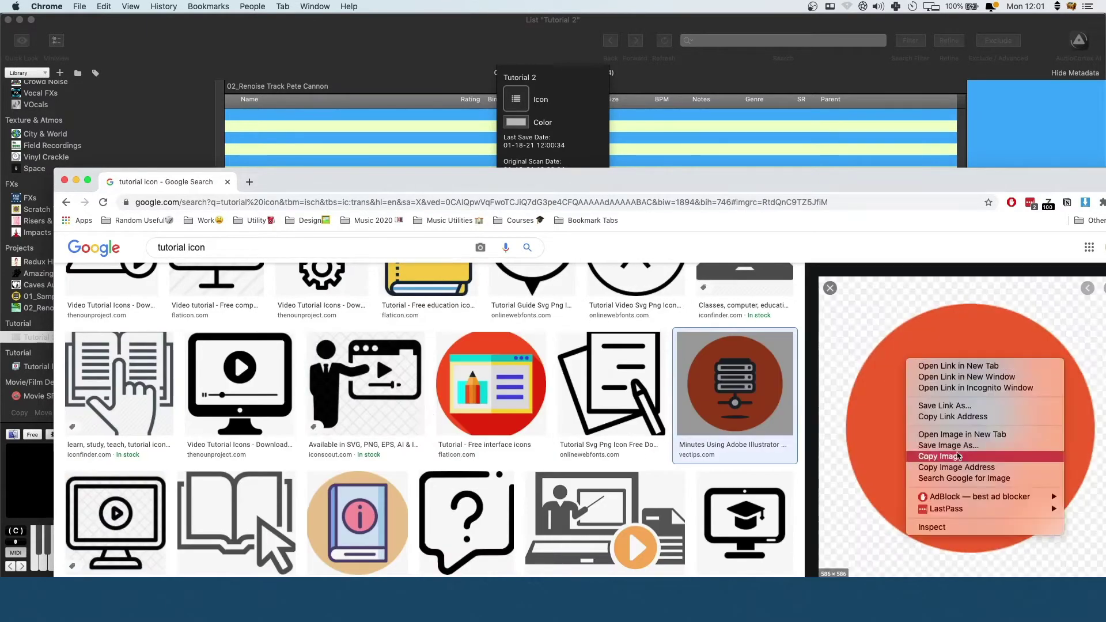
left_click(933, 455)
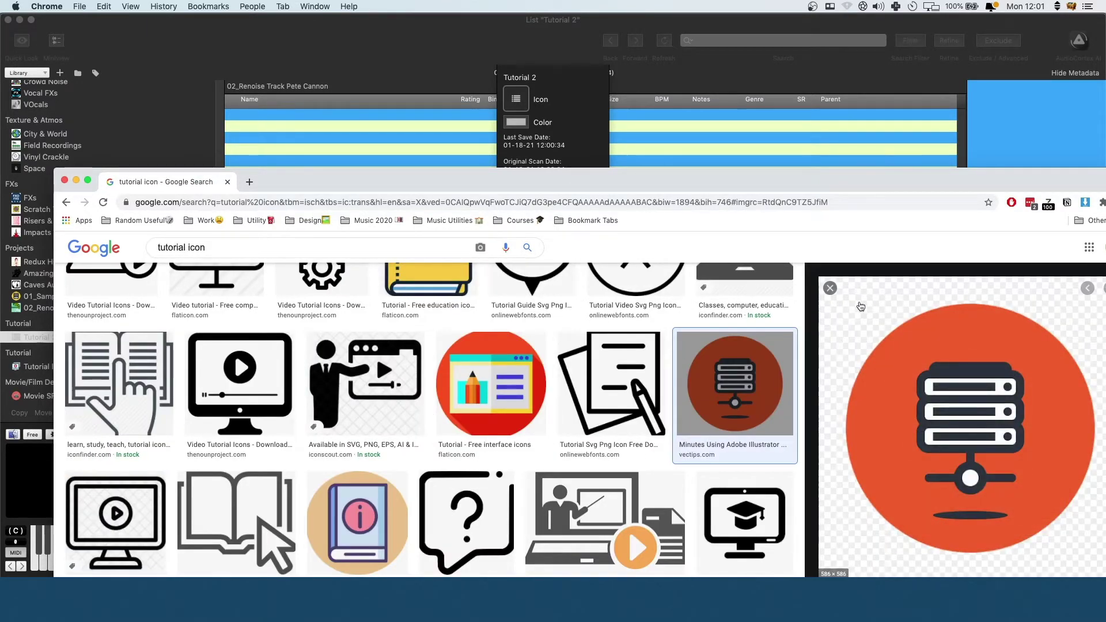
Step: Switch back to AudioFinder and paste the copied image as the Tutorial 2 list's icon
left_click(535, 95)
key("super+v")
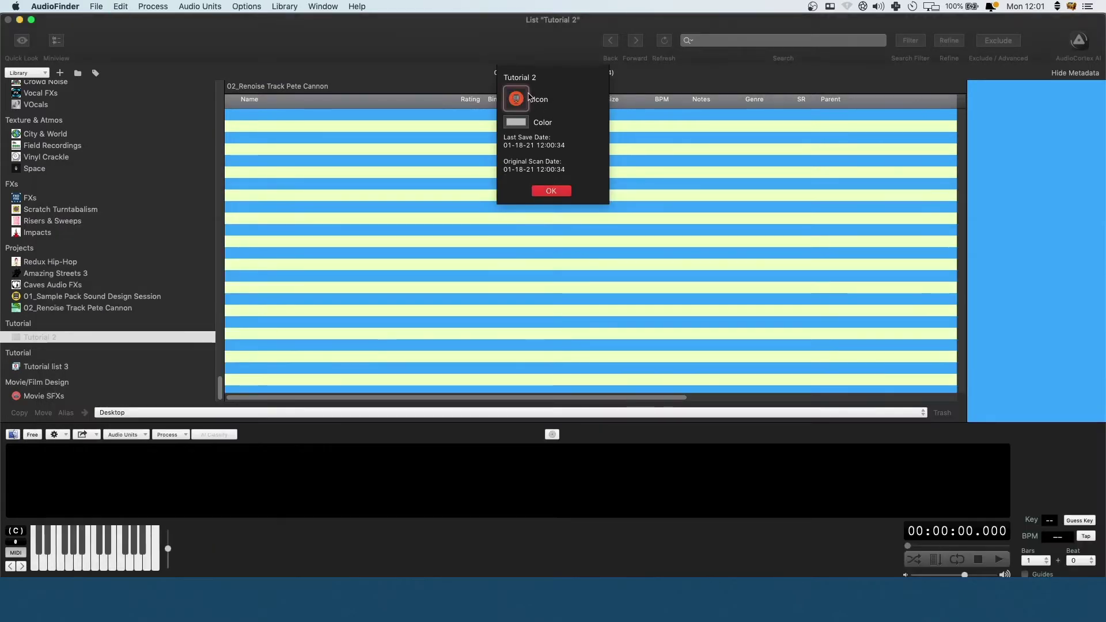
left_click(551, 191)
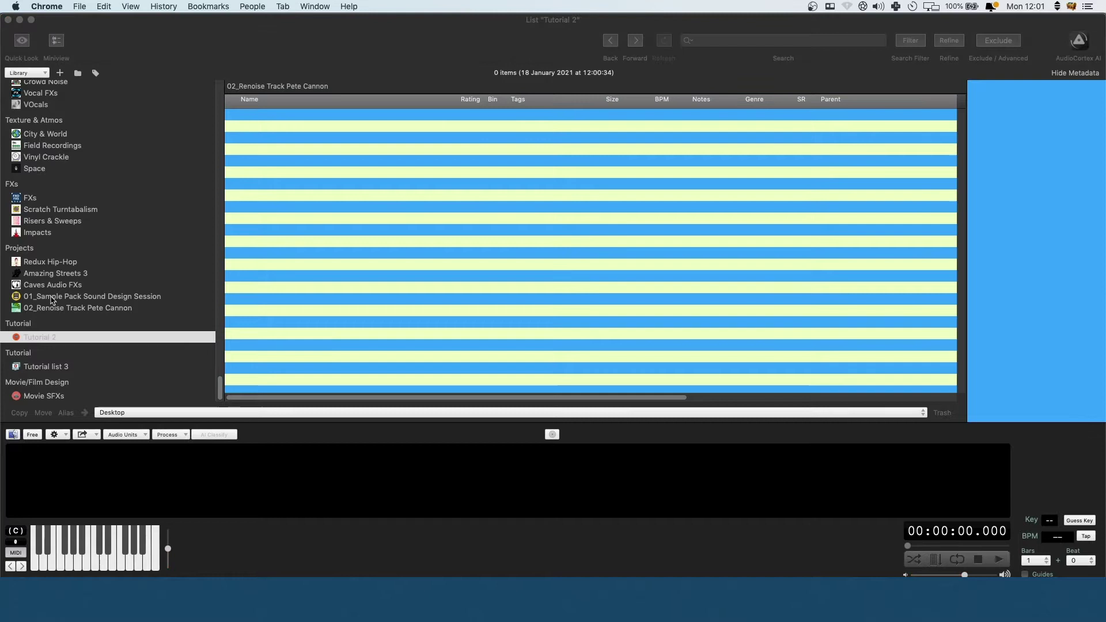
Step: Hide the contents of the Saved Lists section in the sidebar
scroll(83, 281, "up", 5)
scroll(83, 281, "up", 10)
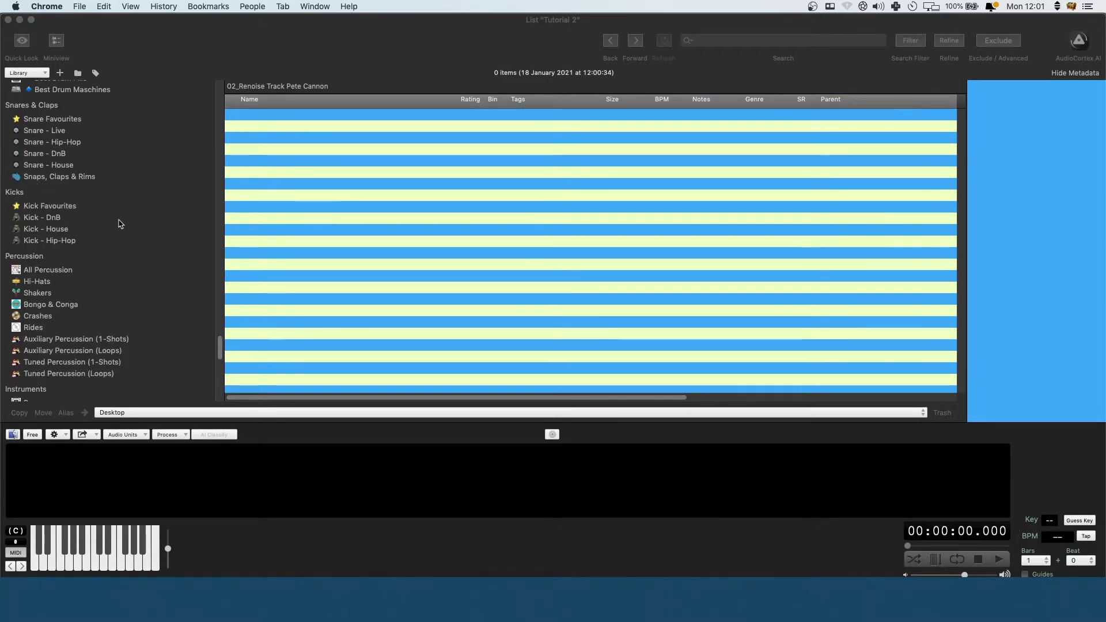
left_click(220, 350)
scroll(218, 311, "up", 20)
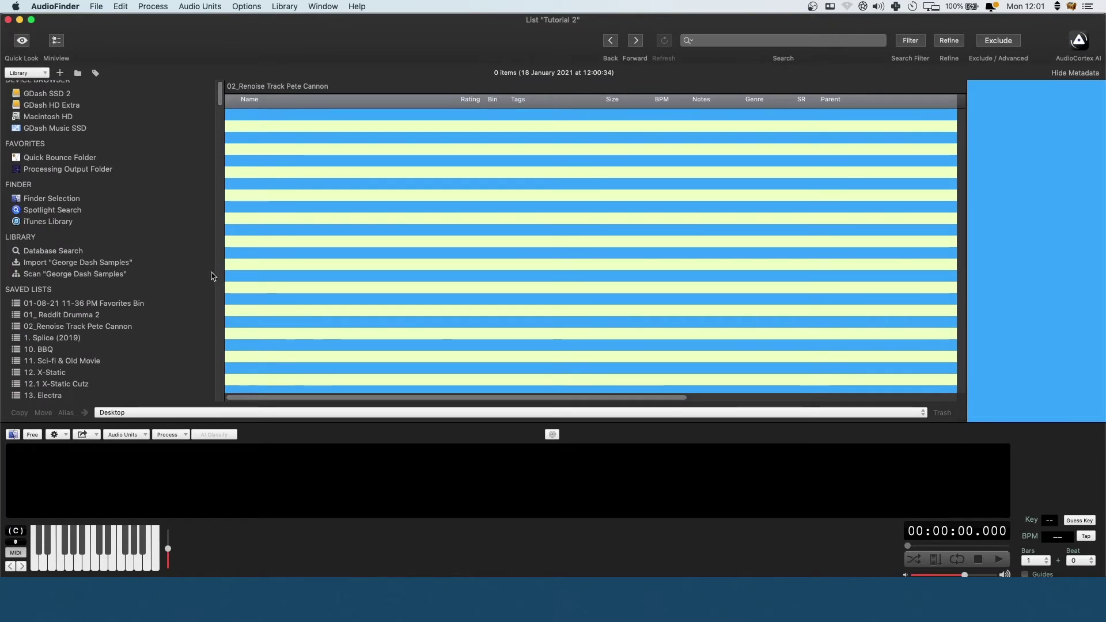
left_click(206, 289)
scroll(112, 221, "down", 5)
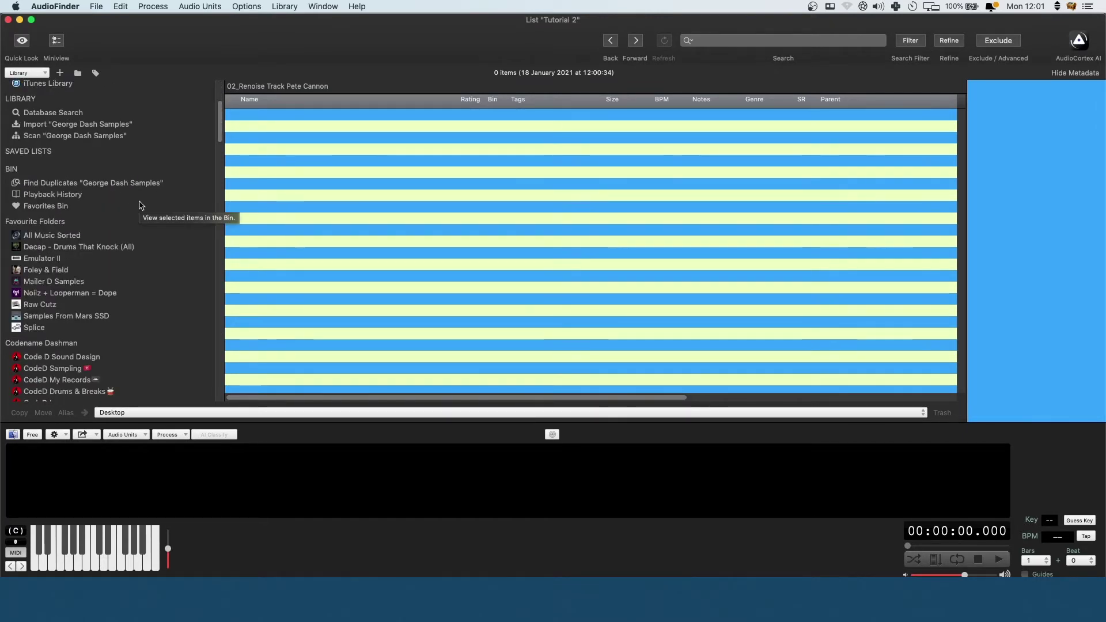
Step: Open Looperman from the "Noiiz + Looperman = Dope" favourite folder and add the first sample, old-school-pluck.wav, to the Tutorial 2 list
left_click(106, 294)
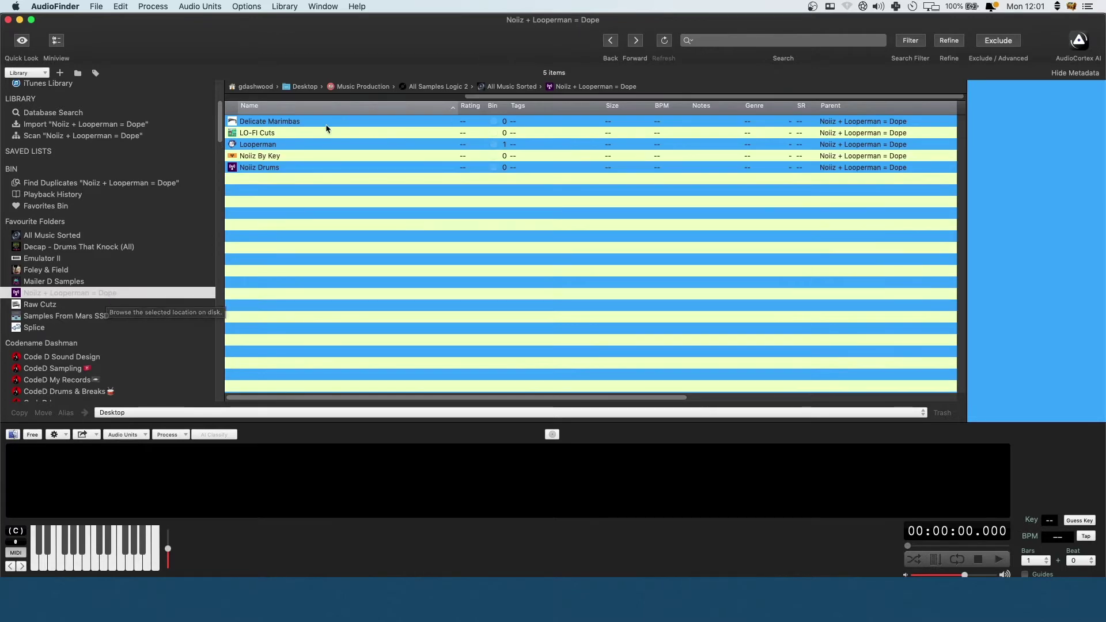
double_click(280, 145)
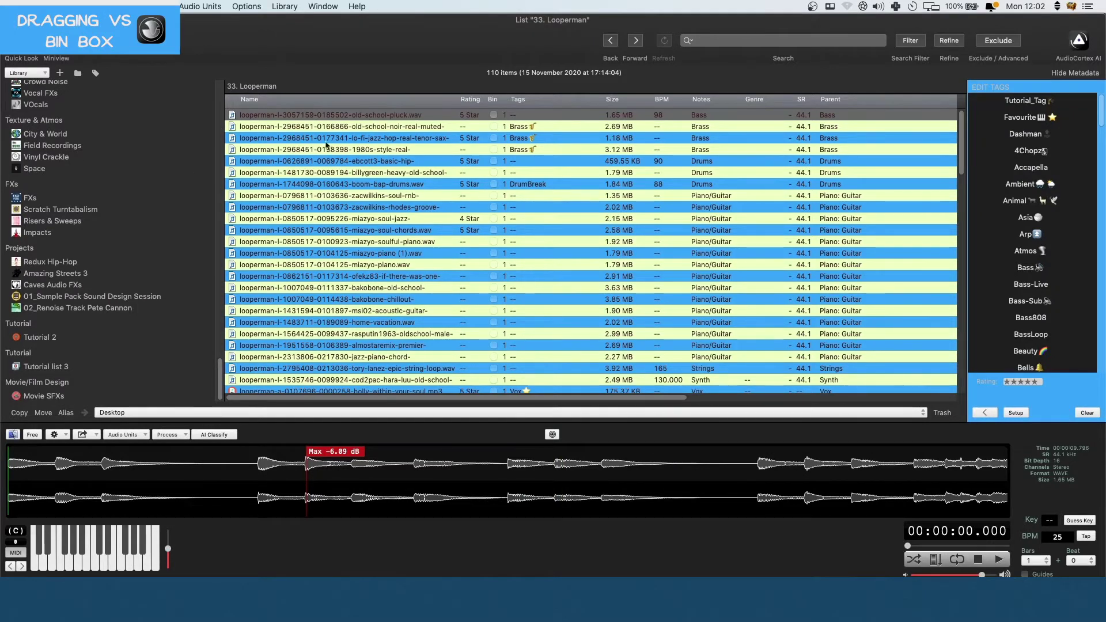
left_click_drag(368, 117, 38, 338)
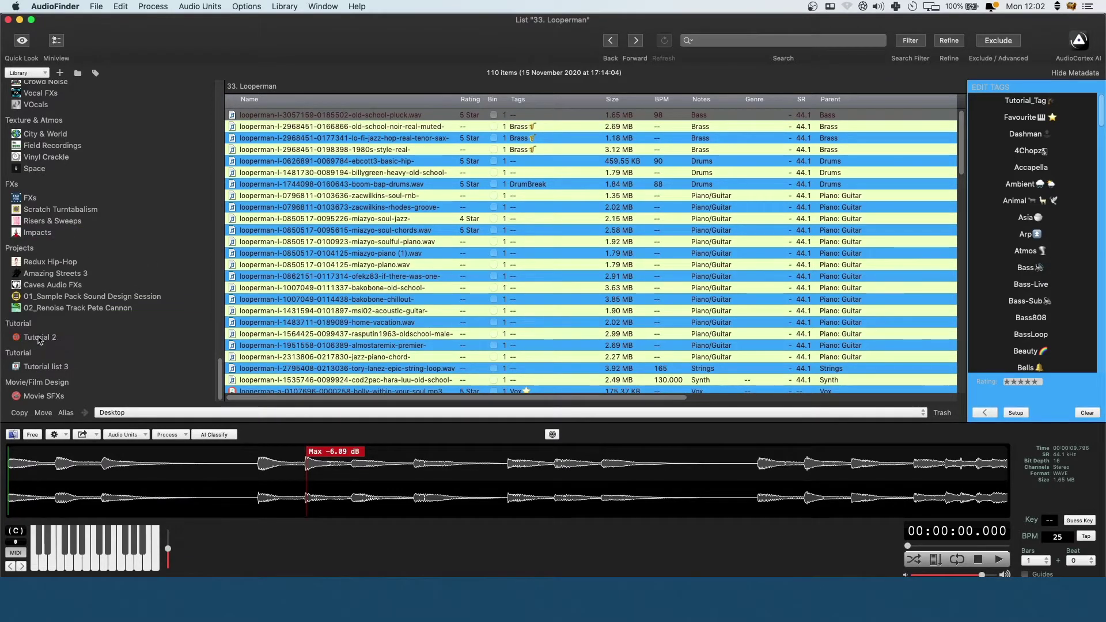
Step: Mark the old-school-pluck.wav sample for the Bin in the Looperman list
scroll(119, 200, "up", 3)
scroll(119, 200, "up", 10)
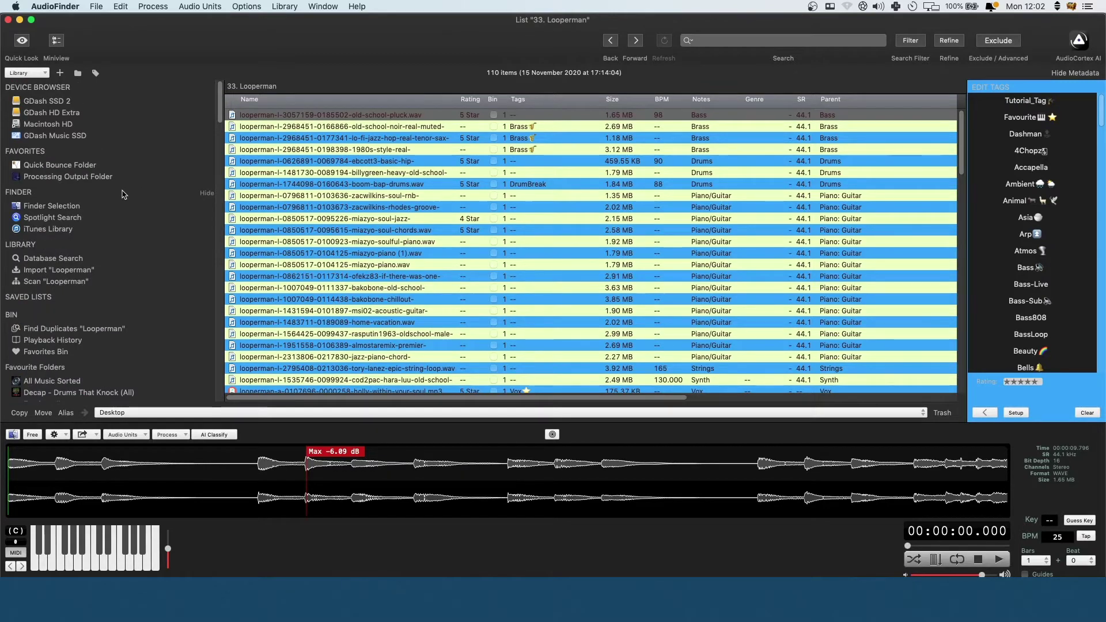
left_click(494, 116)
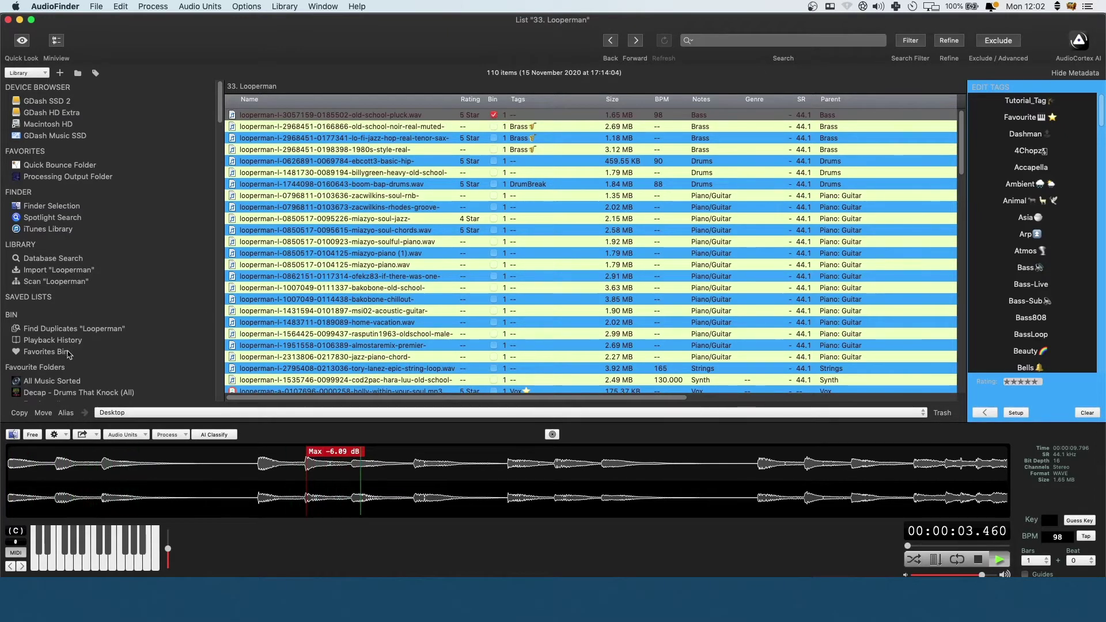
Step: Check the contents of the Favorites Bin, then return to the 33. Looperman list in the Downloads 2020 group
left_click(46, 352)
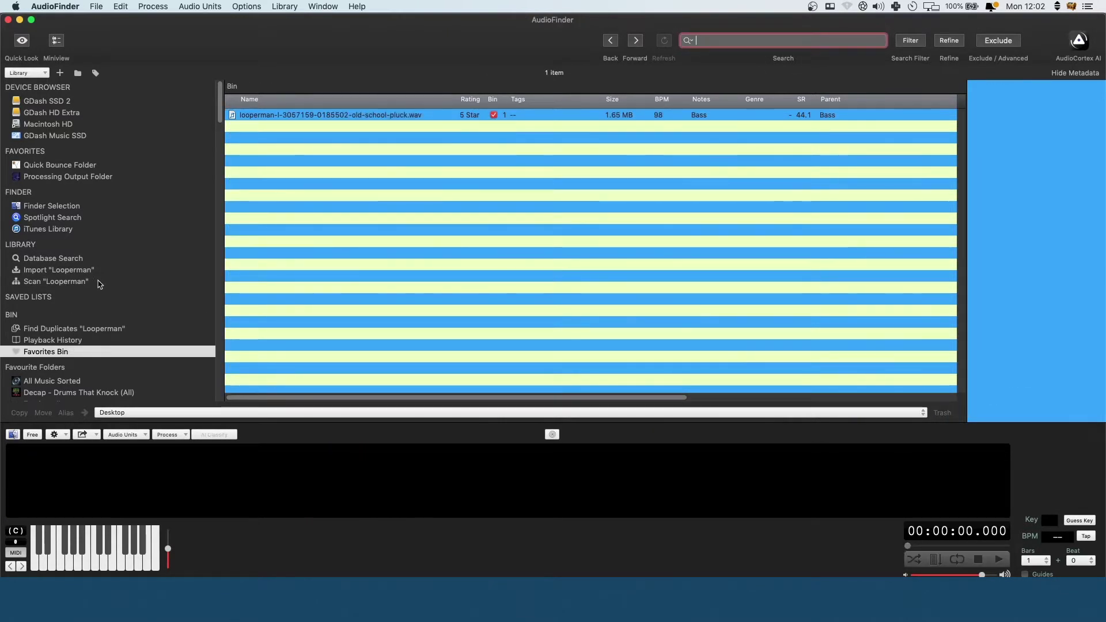
scroll(100, 283, "down", 5)
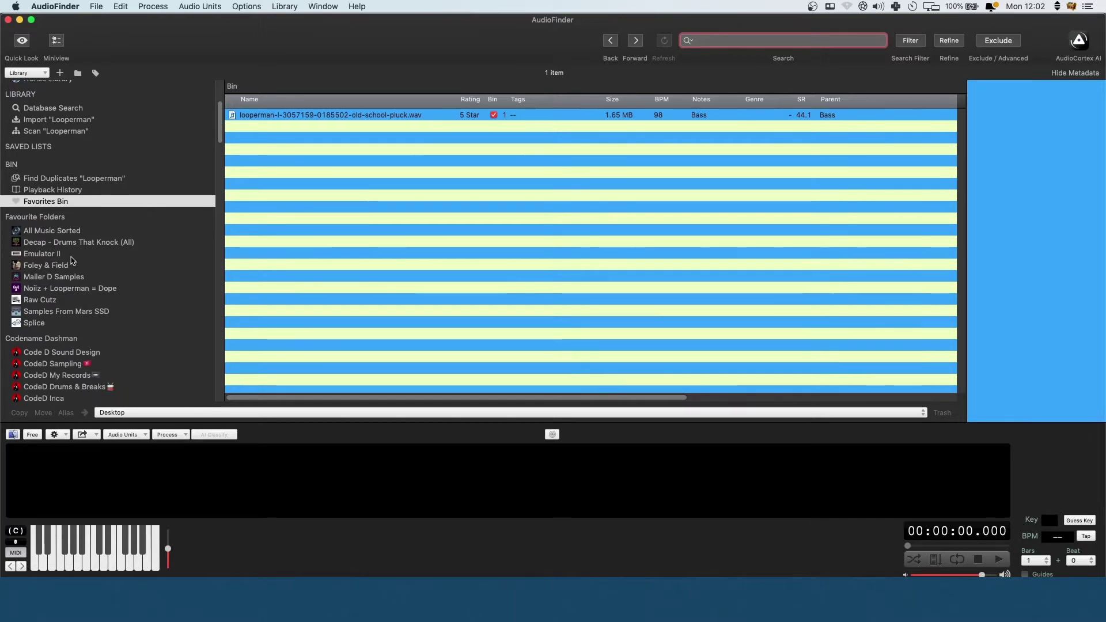
scroll(74, 282, "down", 3)
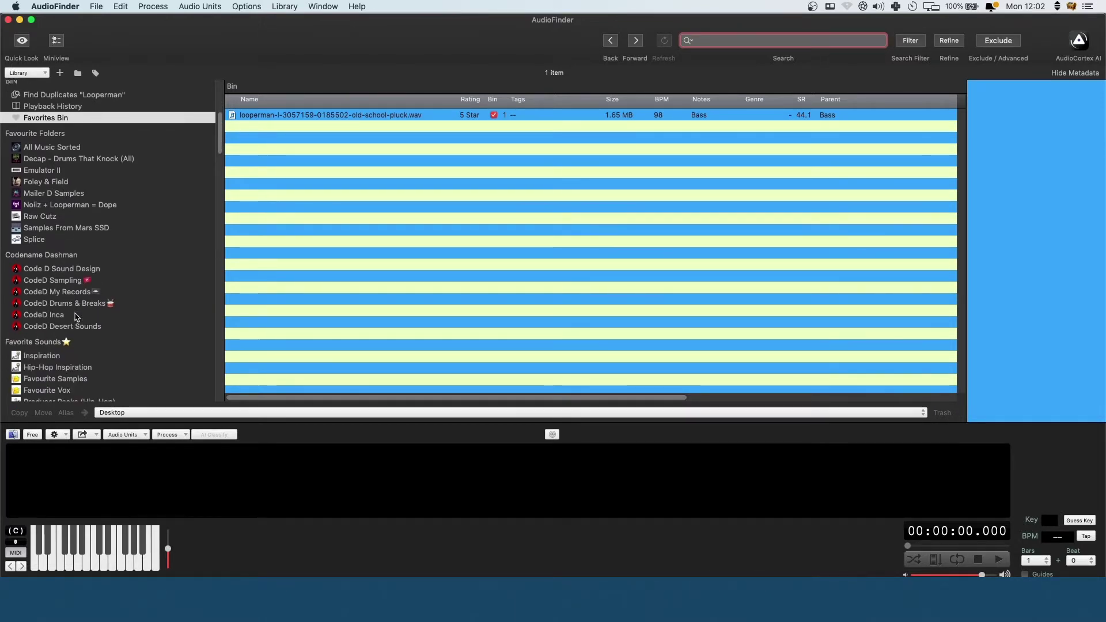
scroll(77, 317, "down", 6)
left_click(64, 288)
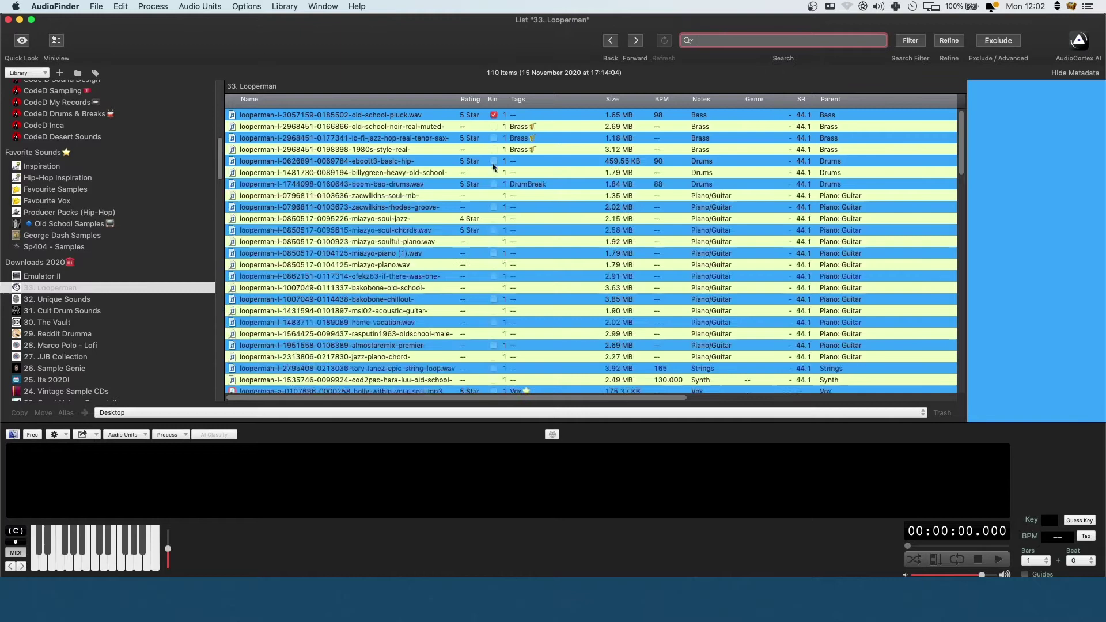
Step: Audition loops against old-school-pluck.wav and mark the ebcott3-basic-hip and zacwilkins-rhodes-groove samples for the Bin
left_click(394, 161)
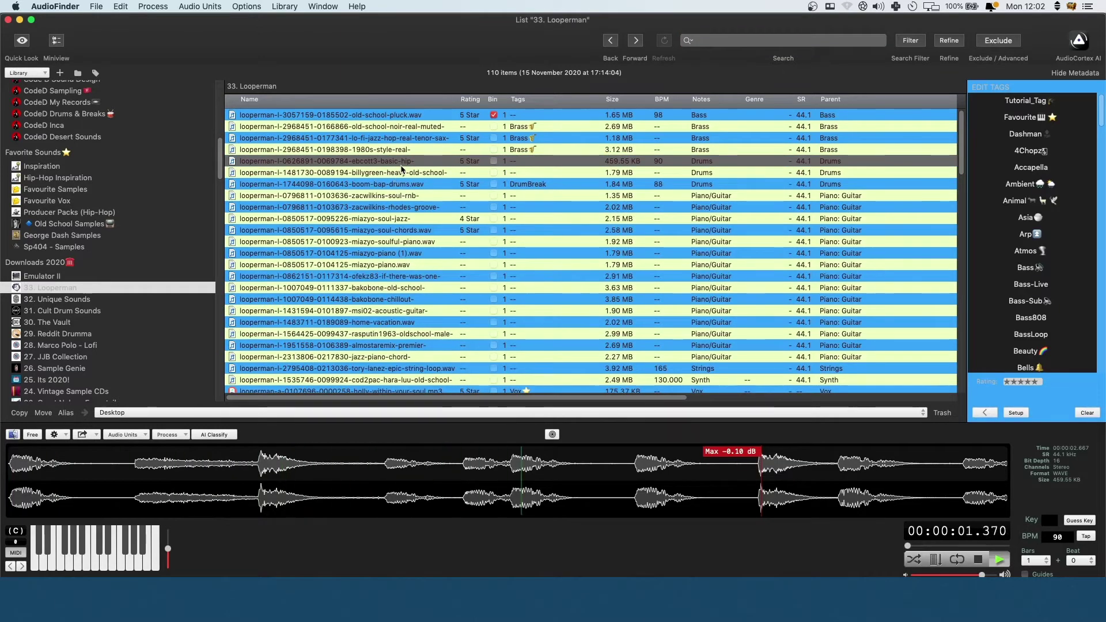
left_click(494, 161)
left_click(370, 196)
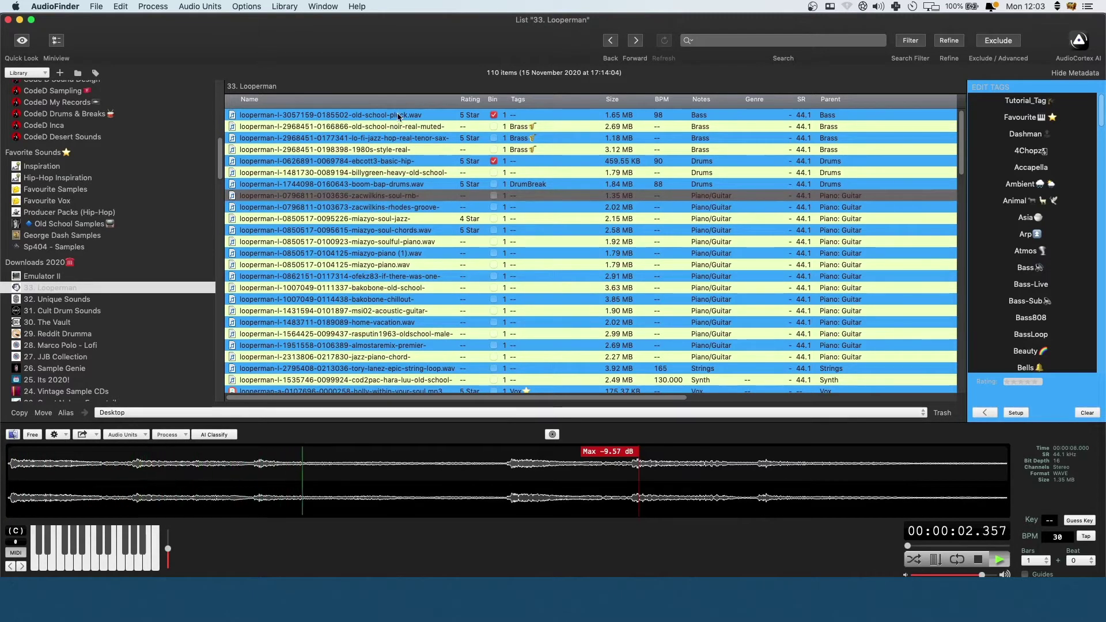
left_click(399, 115)
left_click(386, 196)
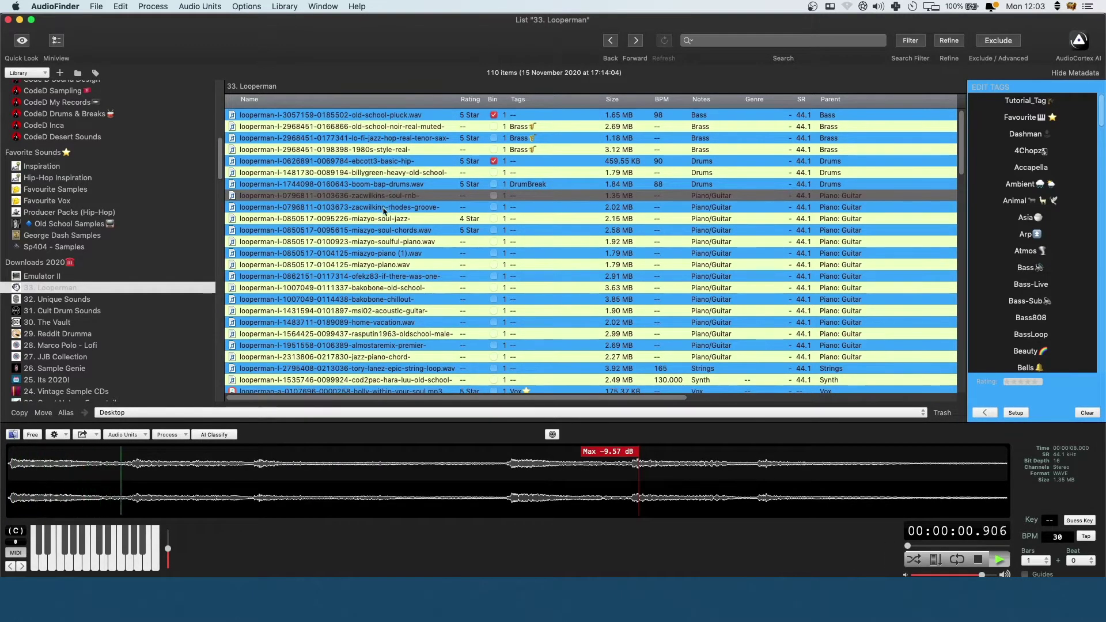
left_click(384, 209)
left_click(396, 116)
left_click(396, 209)
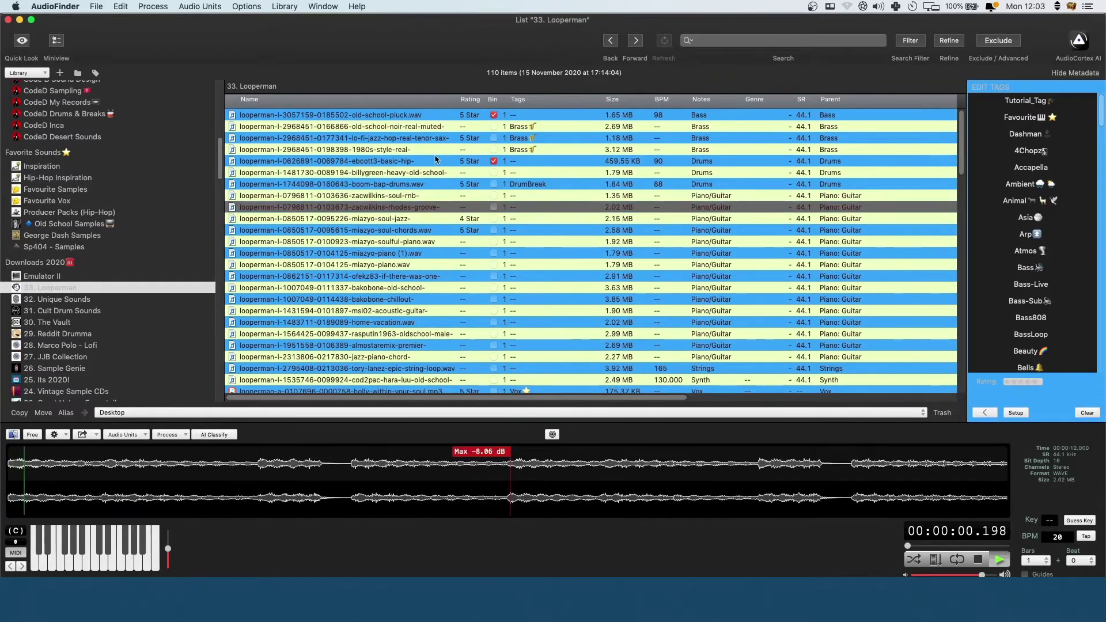
left_click(398, 115)
left_click(494, 211)
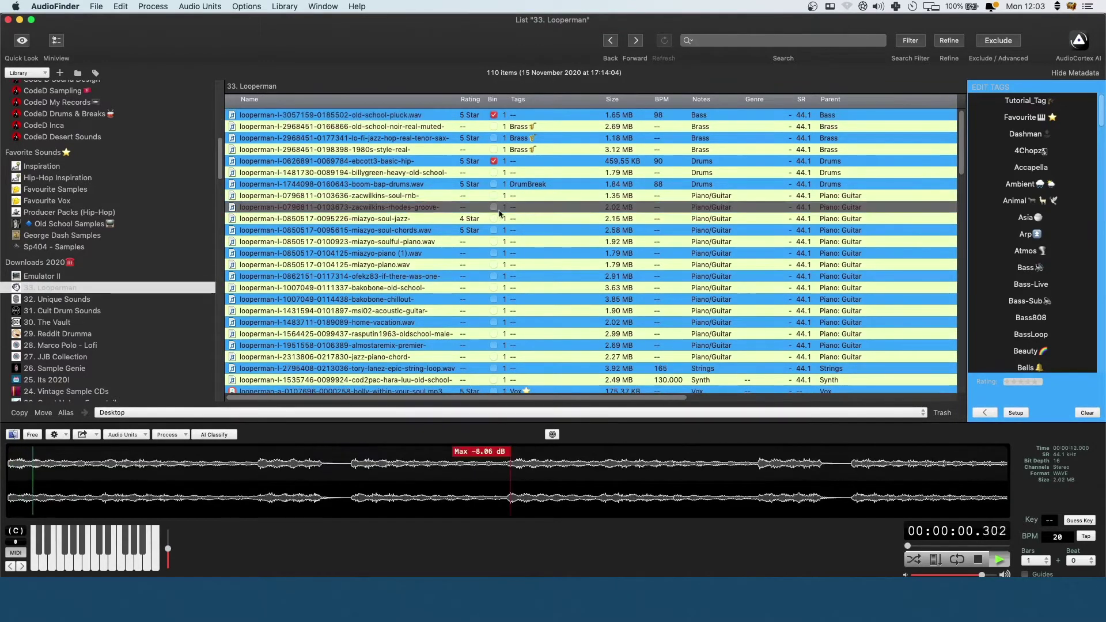
left_click(493, 208)
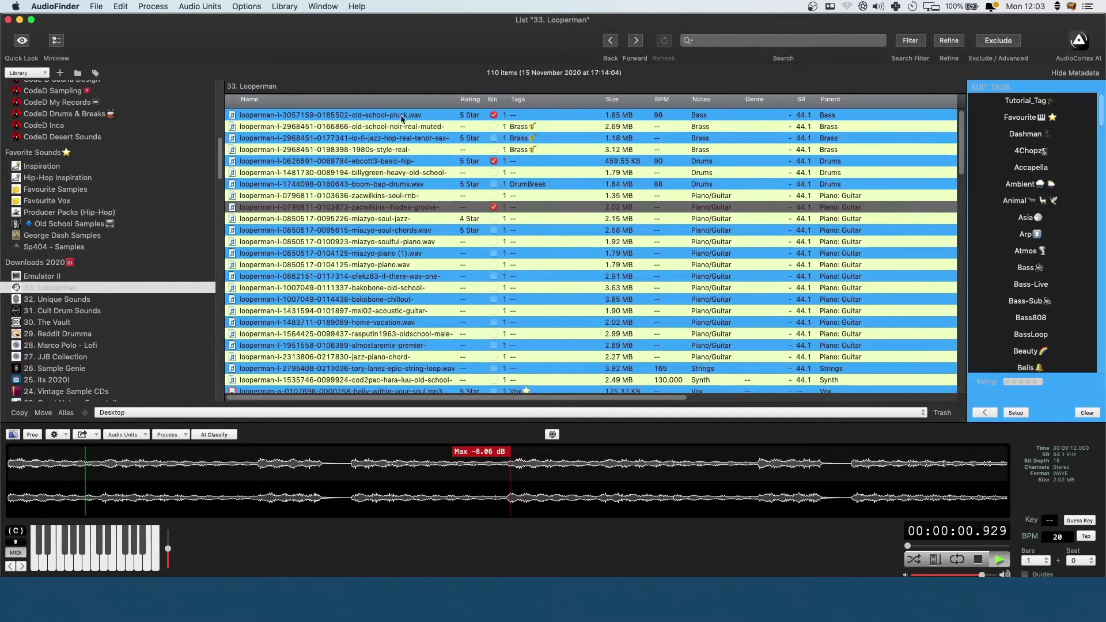
Step: Compare the miazyo, ofekz83, bakobone, acoustic-guitar and rasputin1963 loops by ear with old-school-pluck.wav
left_click(398, 115)
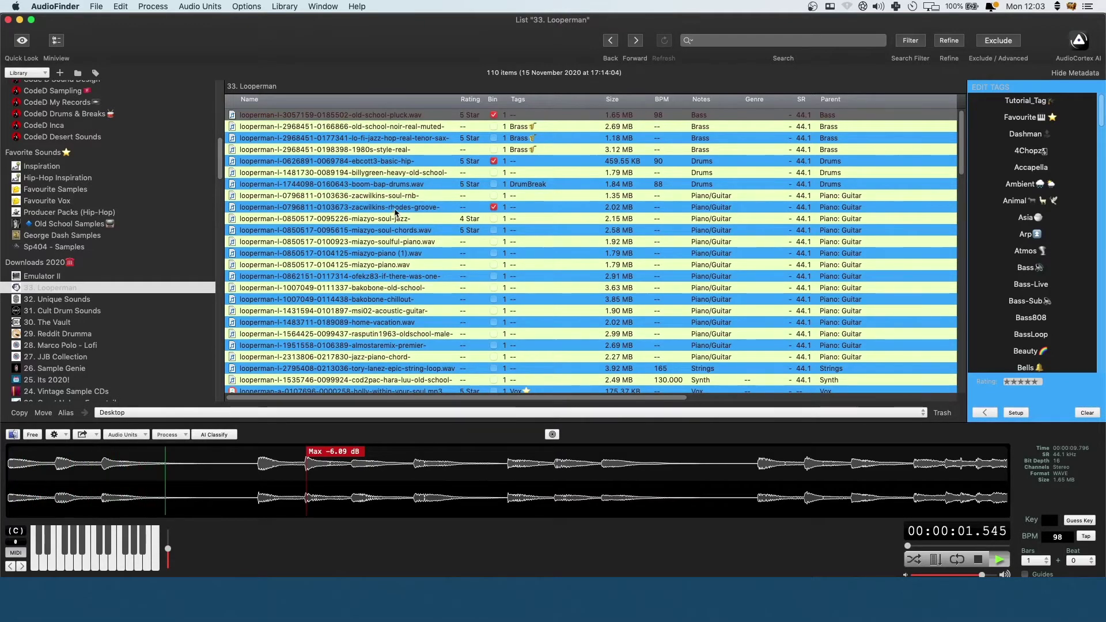
left_click(394, 210)
left_click(383, 224)
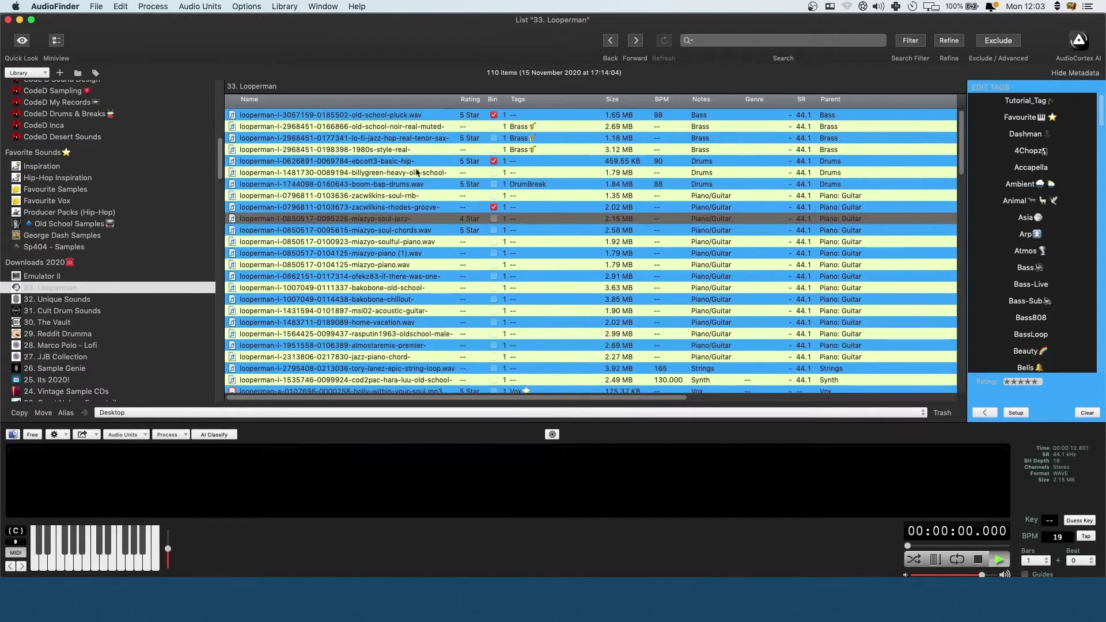
left_click(388, 219)
left_click(390, 230)
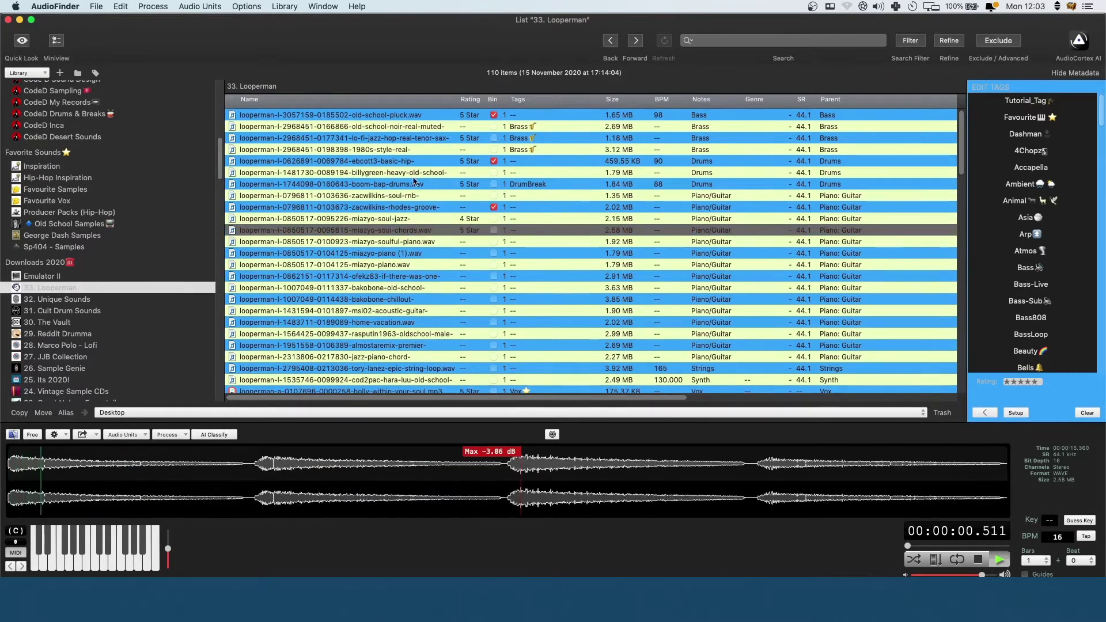
left_click(388, 232)
left_click(388, 233)
left_click(407, 244)
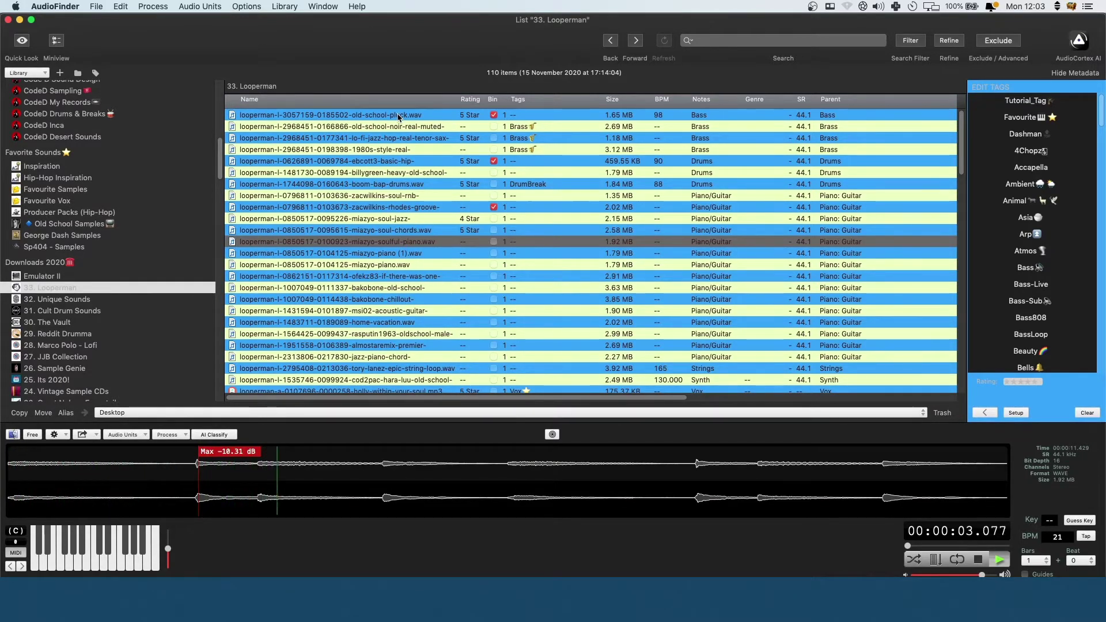
left_click(397, 117)
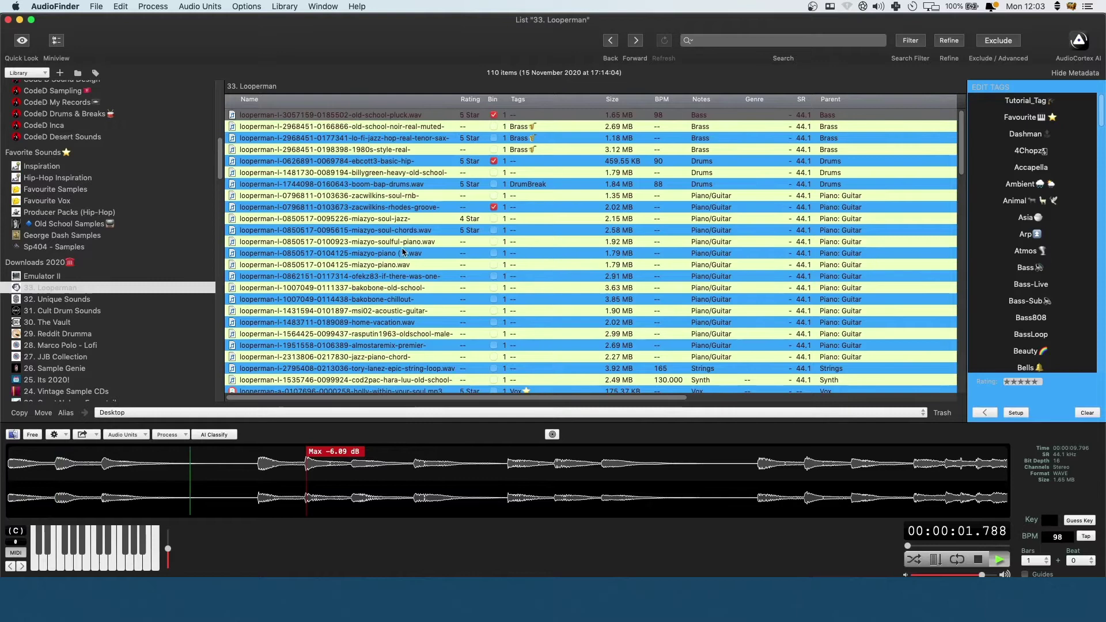
left_click(397, 277)
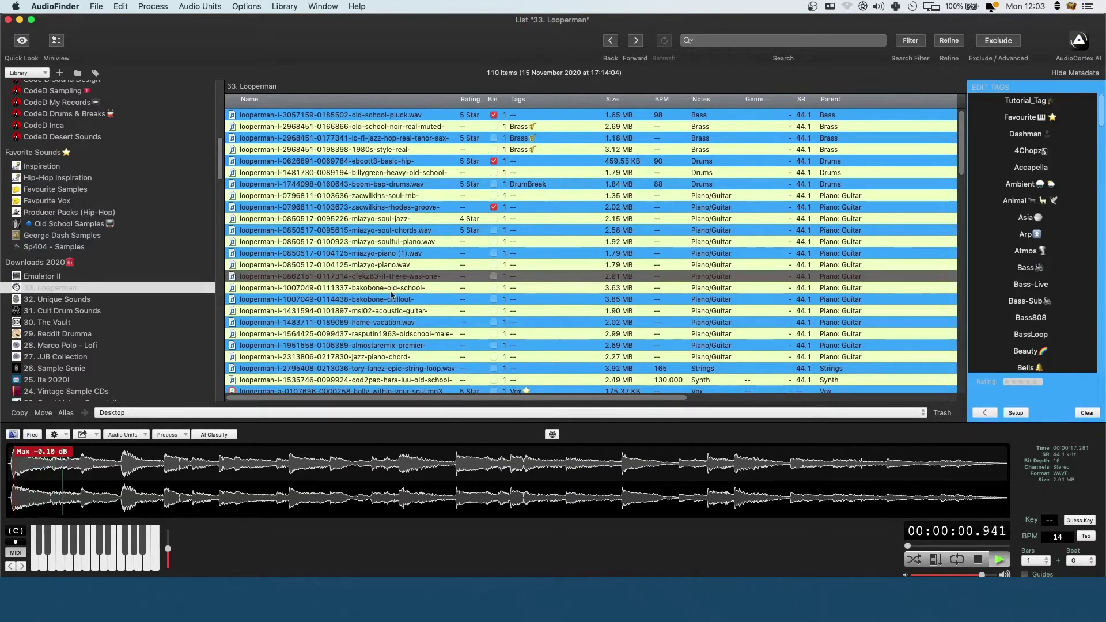
left_click(392, 295)
scroll(392, 295, "down", 1)
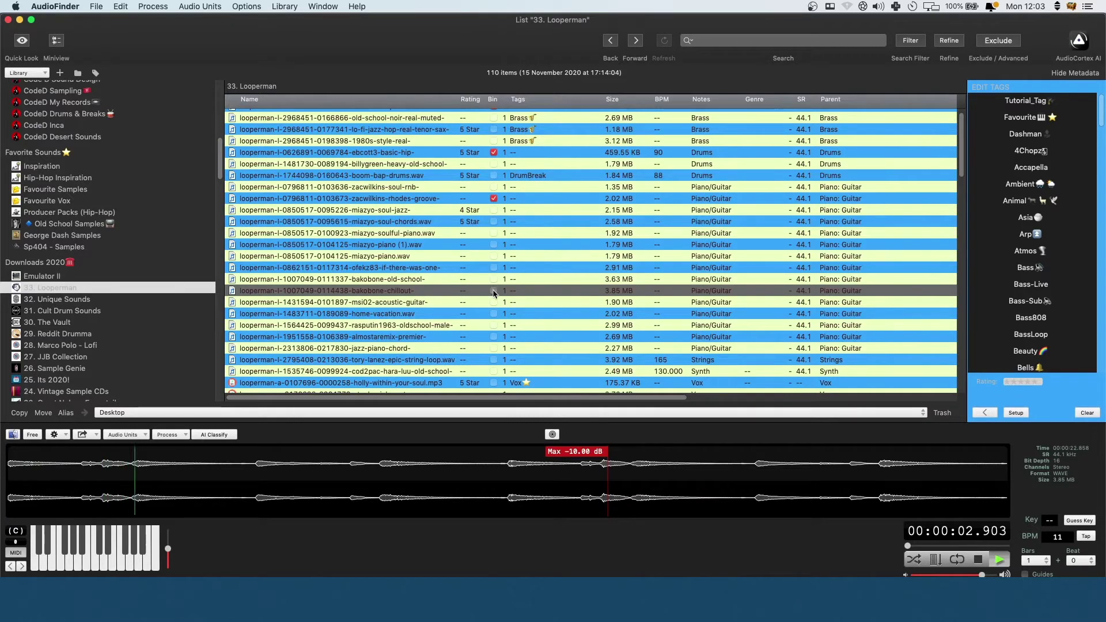
left_click(395, 303)
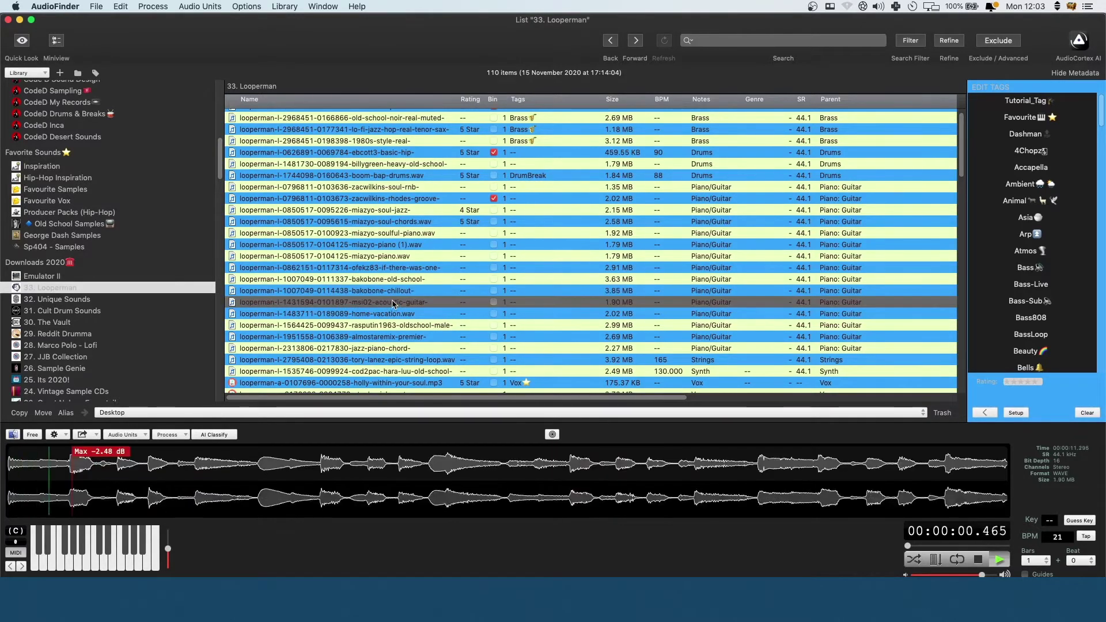
scroll(395, 287, "up", 1)
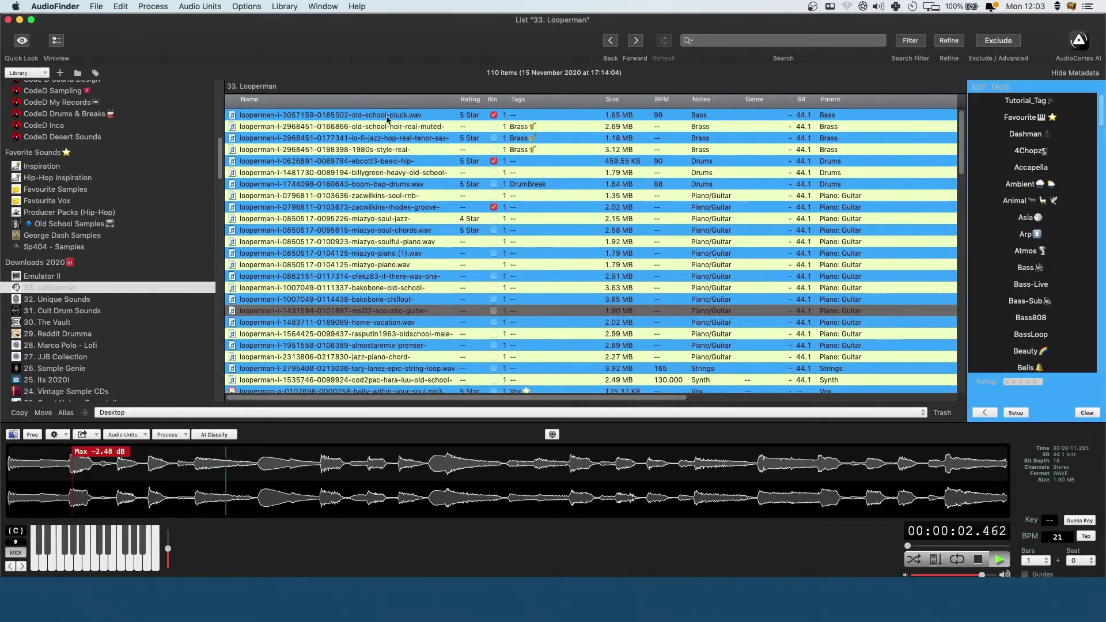
left_click(388, 117)
left_click(383, 298)
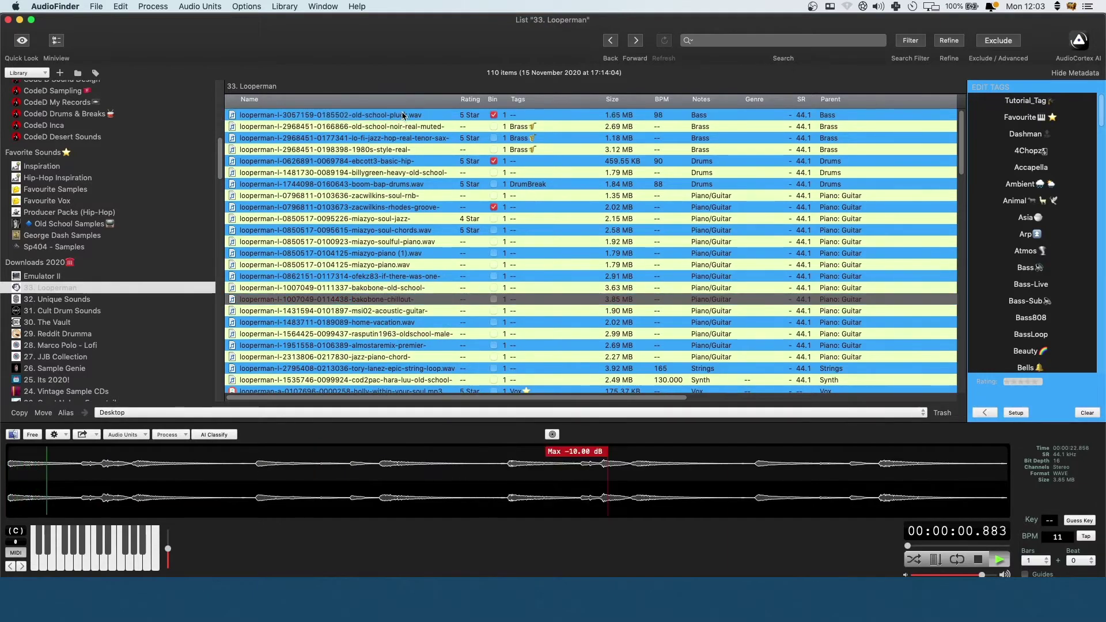
left_click(370, 332)
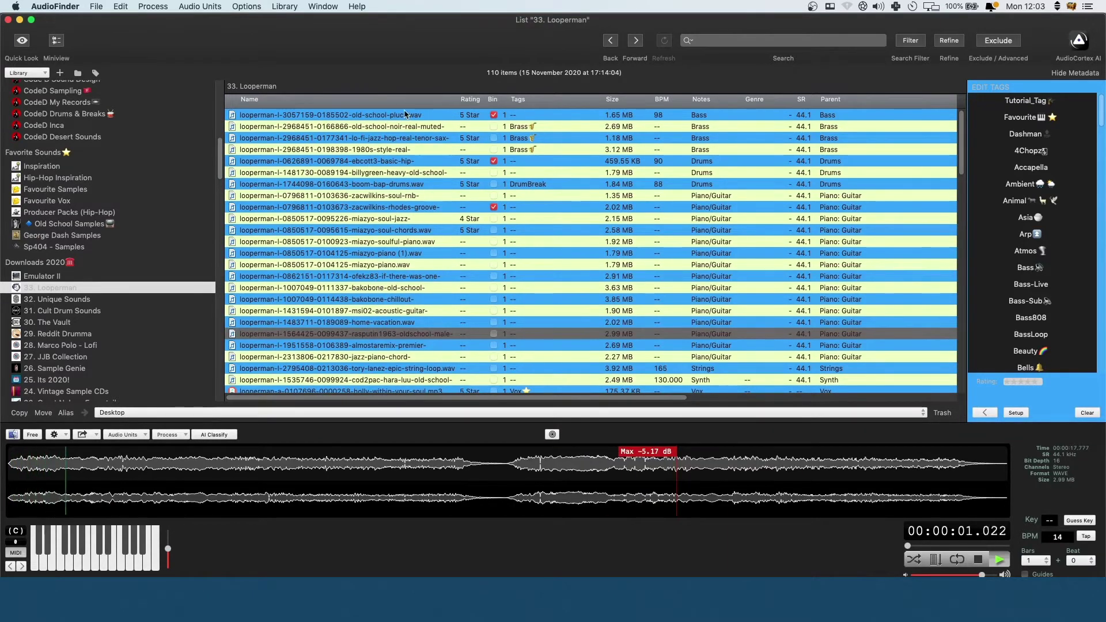
key("Home")
Step: Audition the almostaremix-premier and jazz-piano-chord samples and mark both for the Bin
left_click(397, 345)
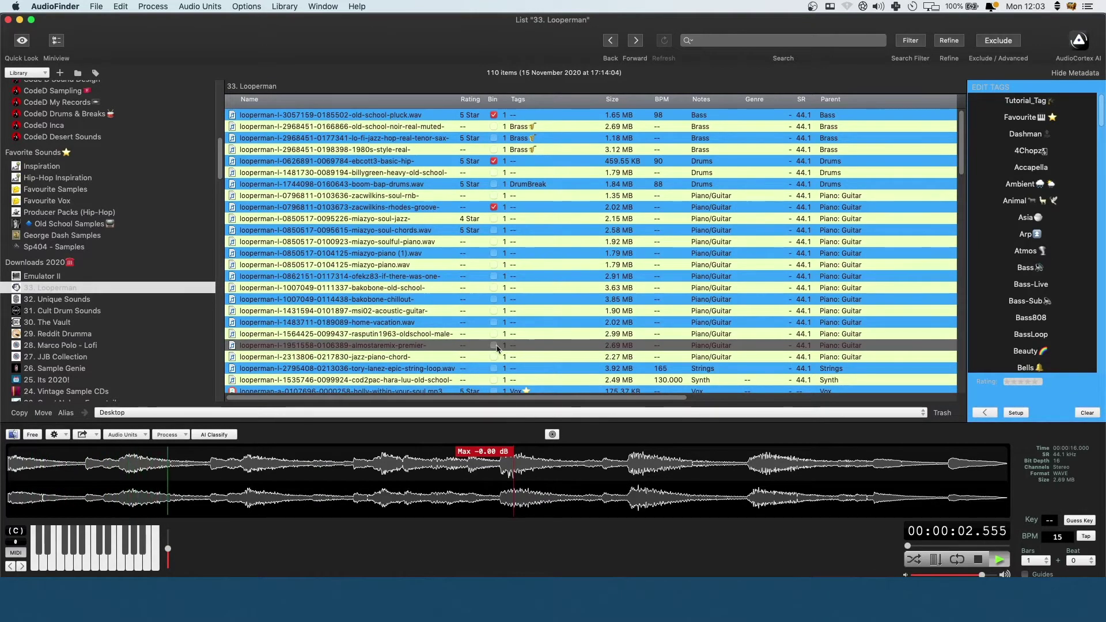
left_click(494, 346)
key("Down")
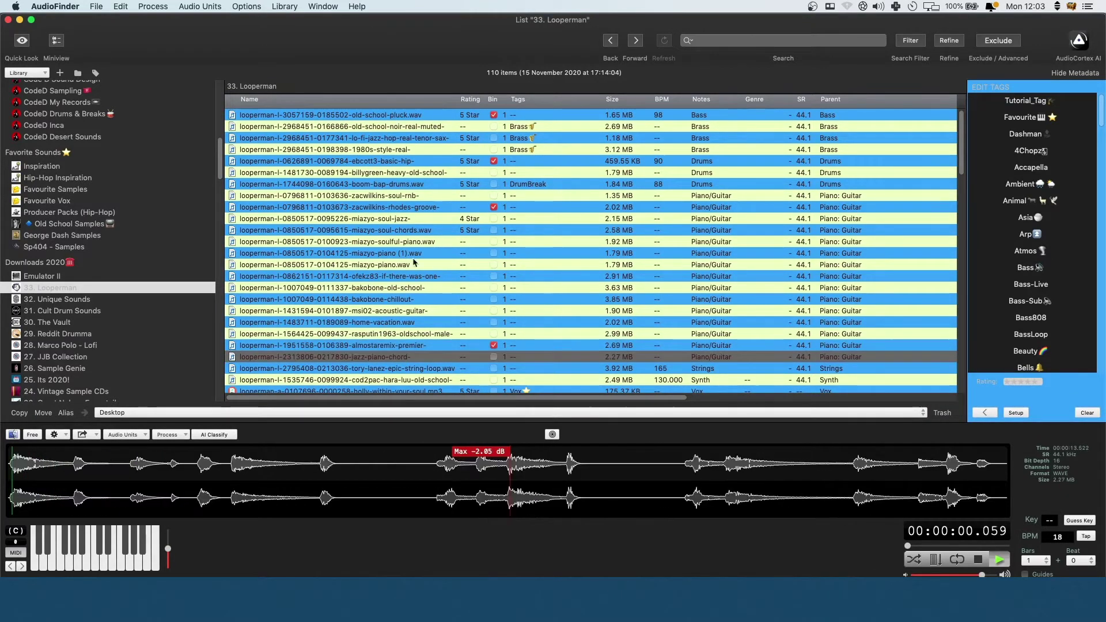
left_click(384, 118)
left_click(459, 358)
left_click(494, 357)
Step: Continue through the Looperman list, marking tory-lanez-epic-string-loop.wav, farishamusic-rewind and romyharmony-i-will for the Bin
scroll(373, 361, "down", 2)
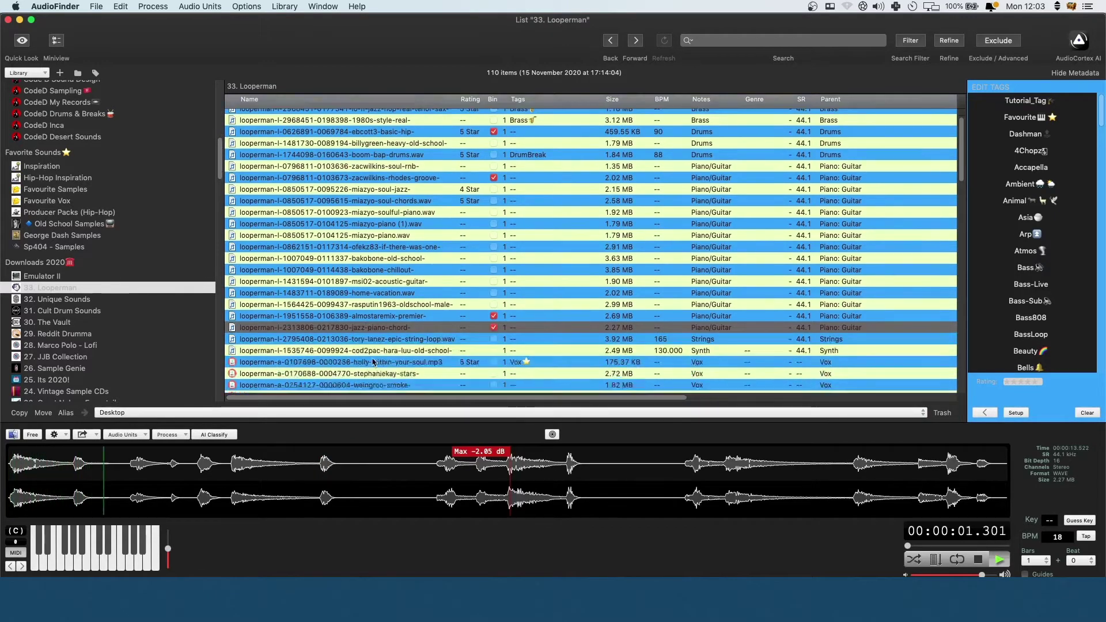
left_click(374, 341)
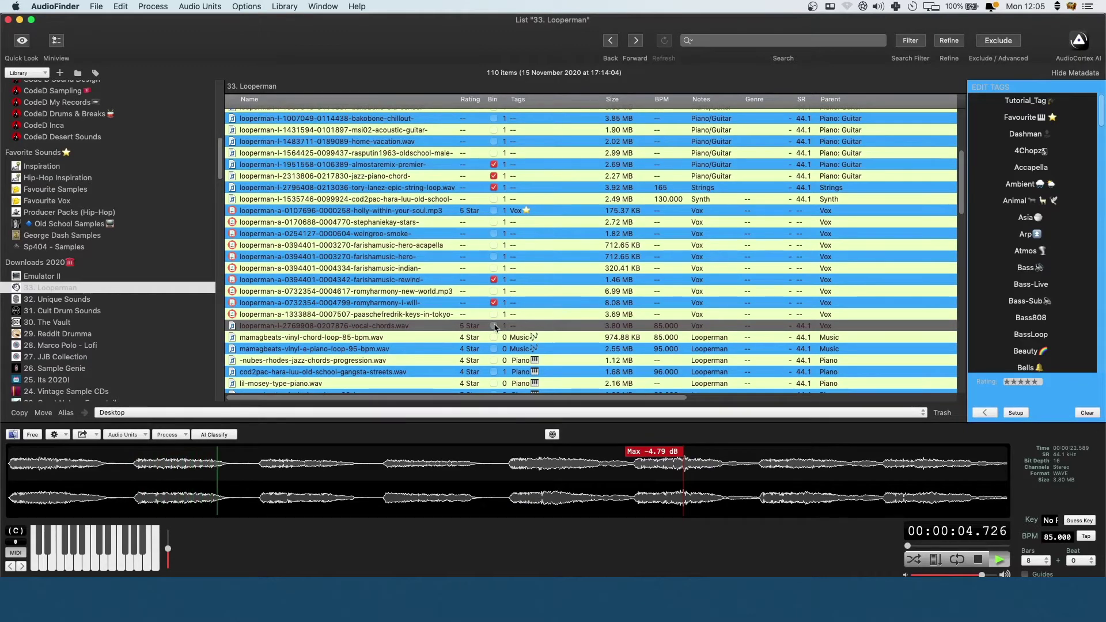
scroll(404, 319, "down", 4)
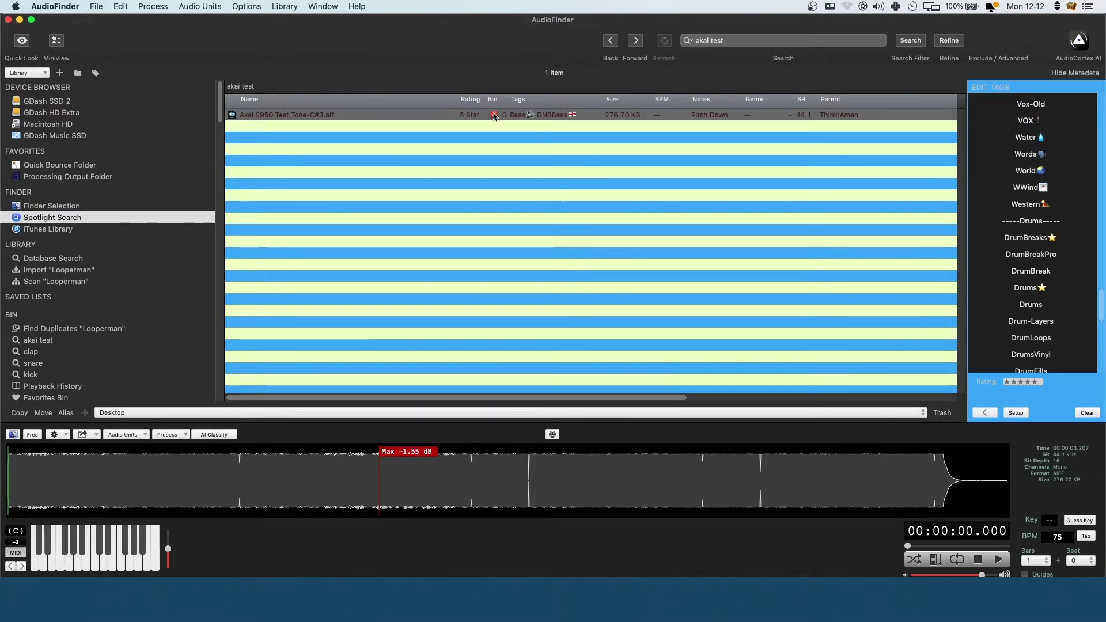
Step: Check in the Show Columns settings that the Bin column is enabled
left_click(247, 6)
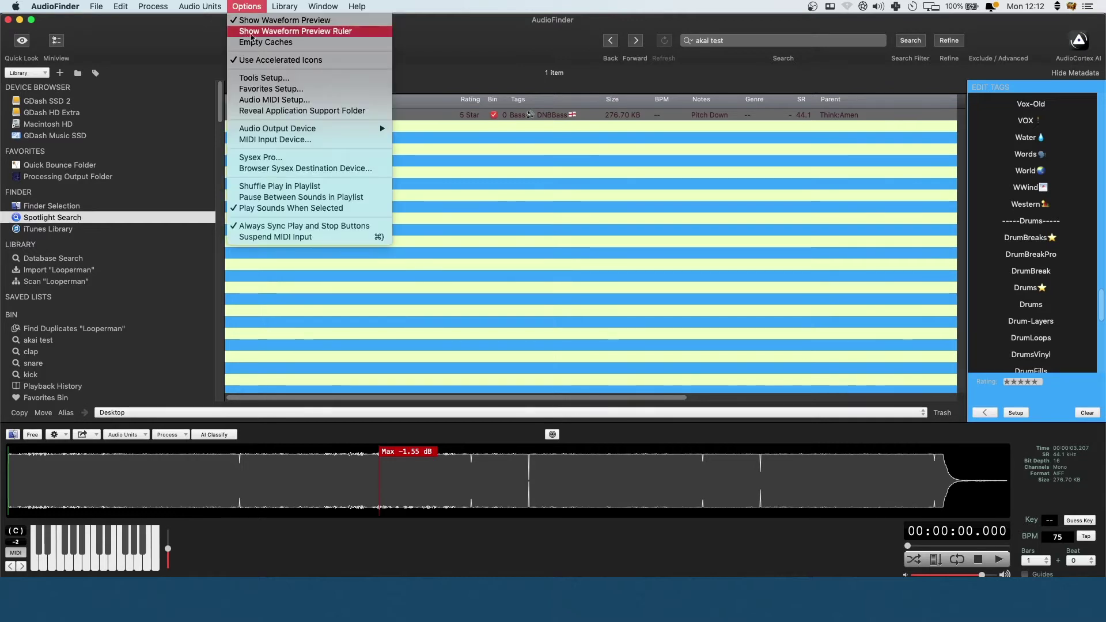
mouse_move(284, 7)
left_click(299, 96)
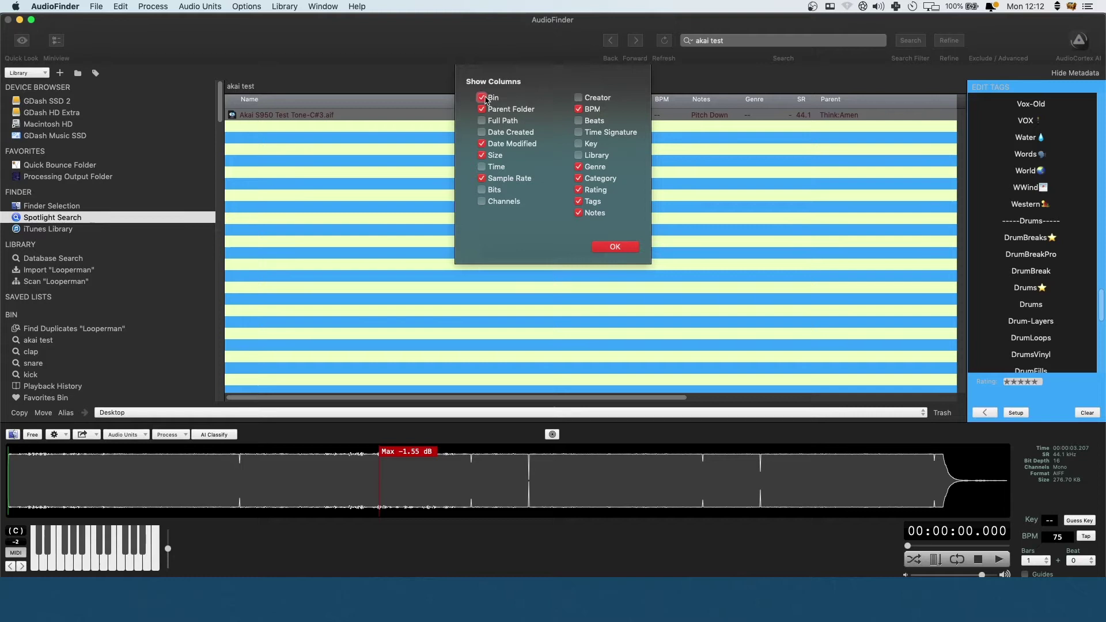
left_click(482, 98)
key("Return")
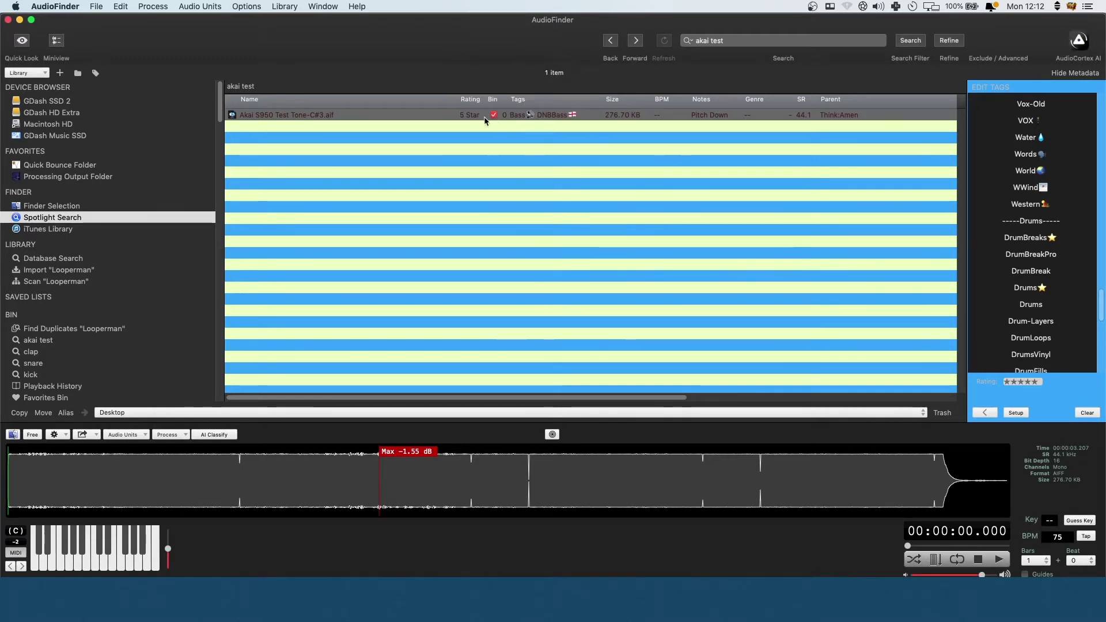
Step: Open the Favorites Bin, select all of its samples and add them to the Tutorial 2 list
scroll(61, 344, "down", 3)
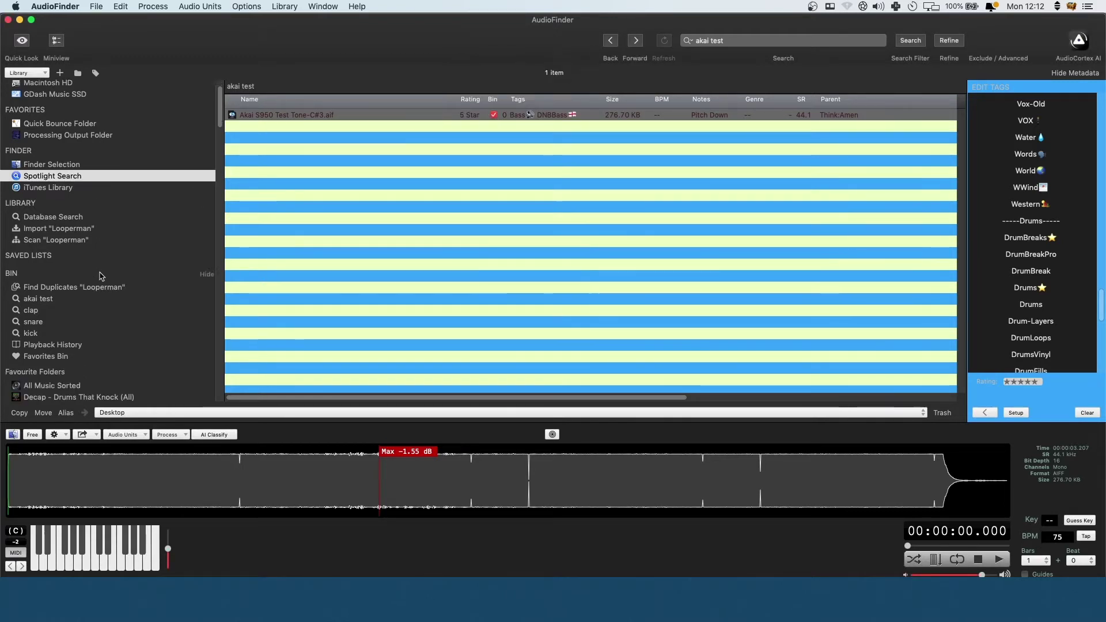
left_click(58, 356)
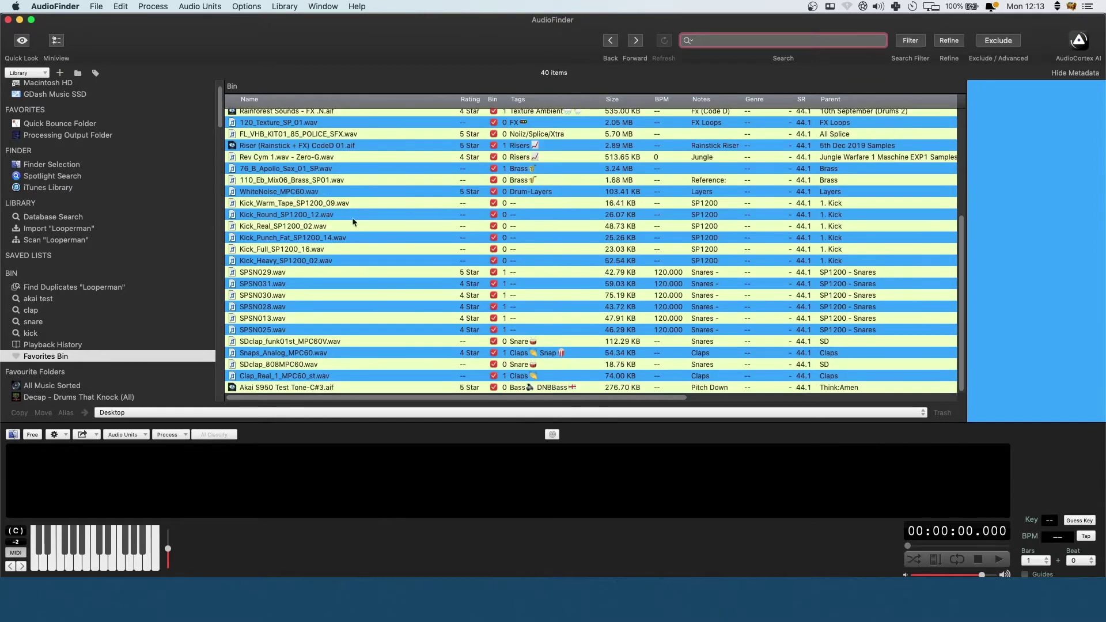
scroll(381, 190, "up", 5)
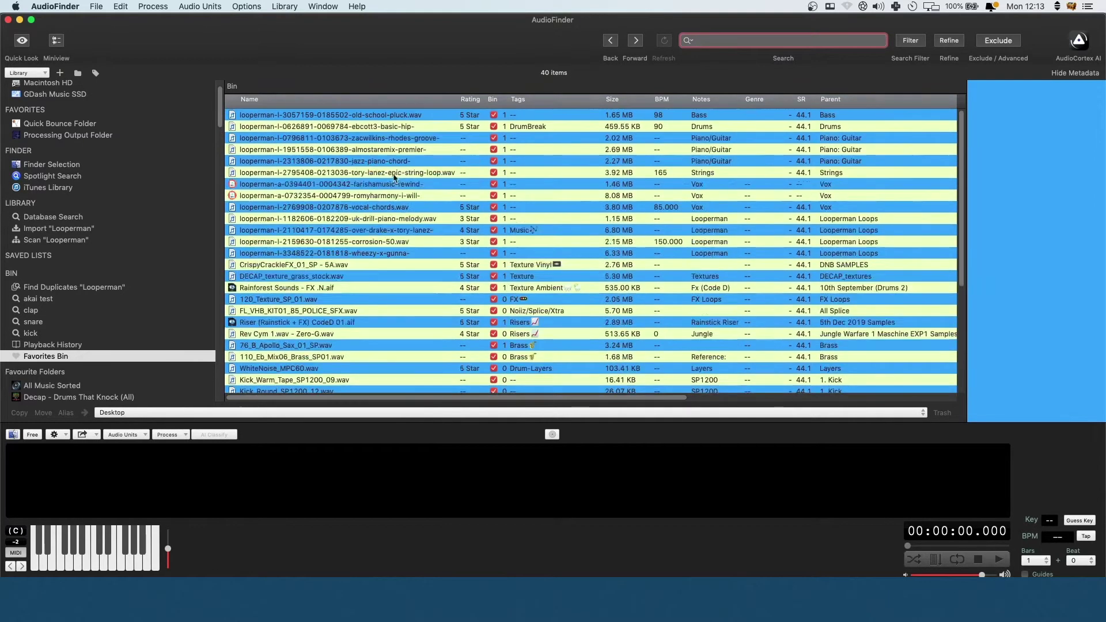
left_click(321, 203)
key("super+a")
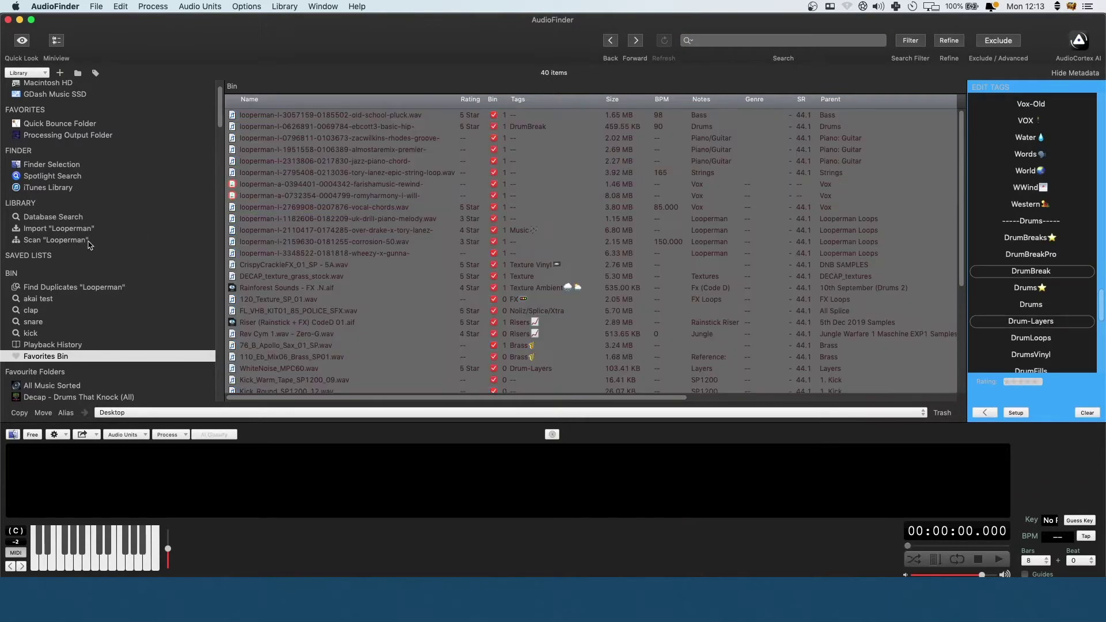
scroll(88, 242, "down", 10)
scroll(116, 247, "down", 10)
scroll(62, 259, "down", 10)
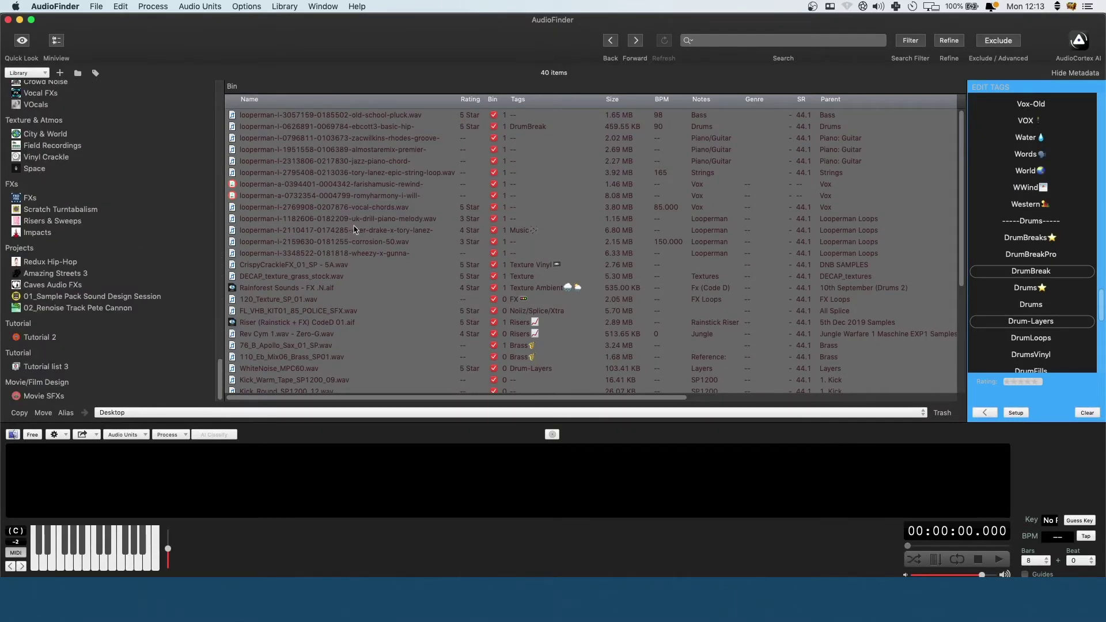
left_click_drag(353, 226, 39, 337)
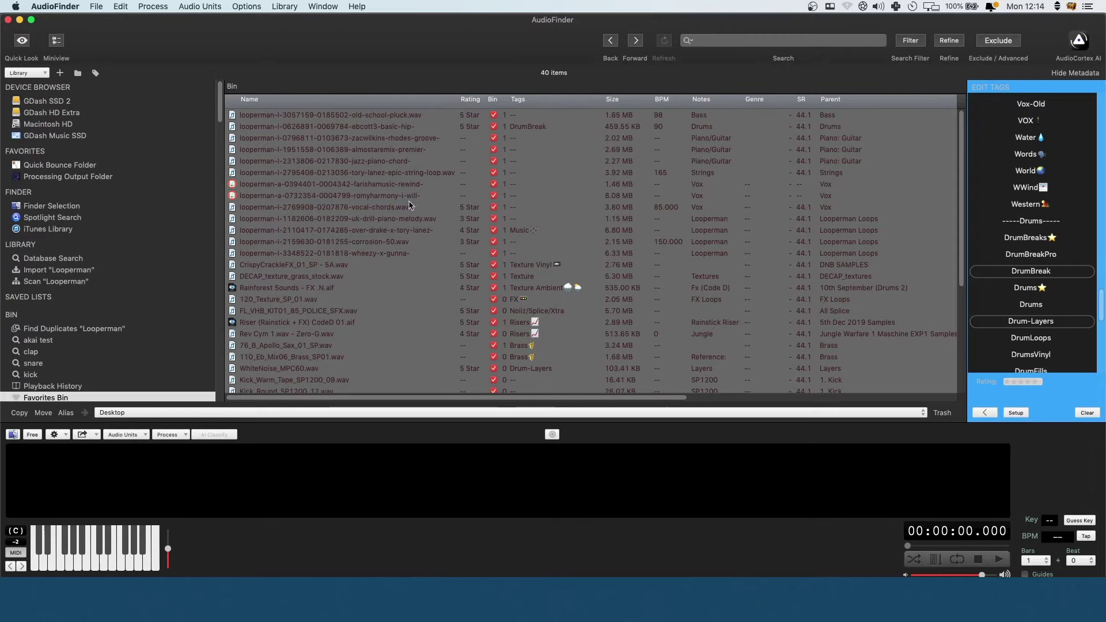
Step: Untick the Bin mark for all selected samples in the Favorites Bin and open Tutorial list 3
scroll(124, 257, "down", 5)
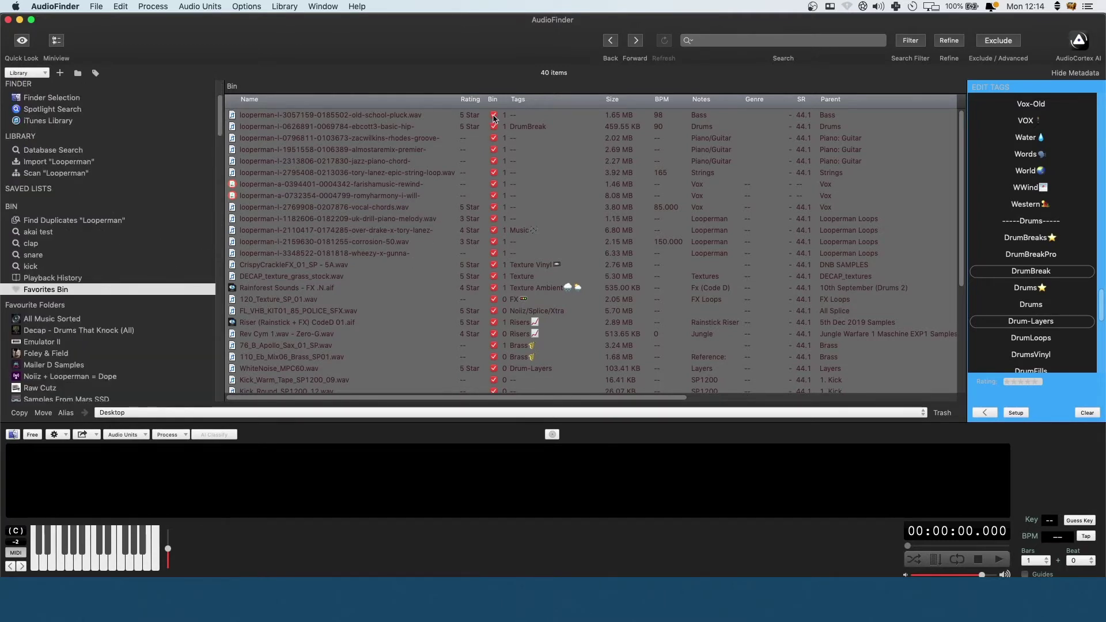
left_click(495, 140)
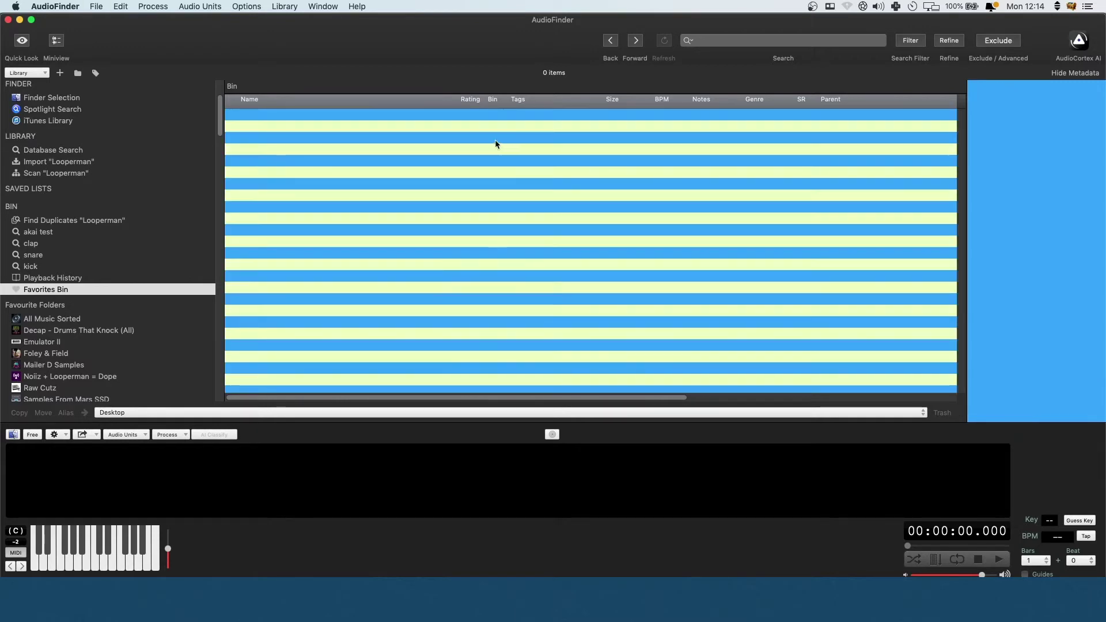
scroll(153, 245, "down", 15)
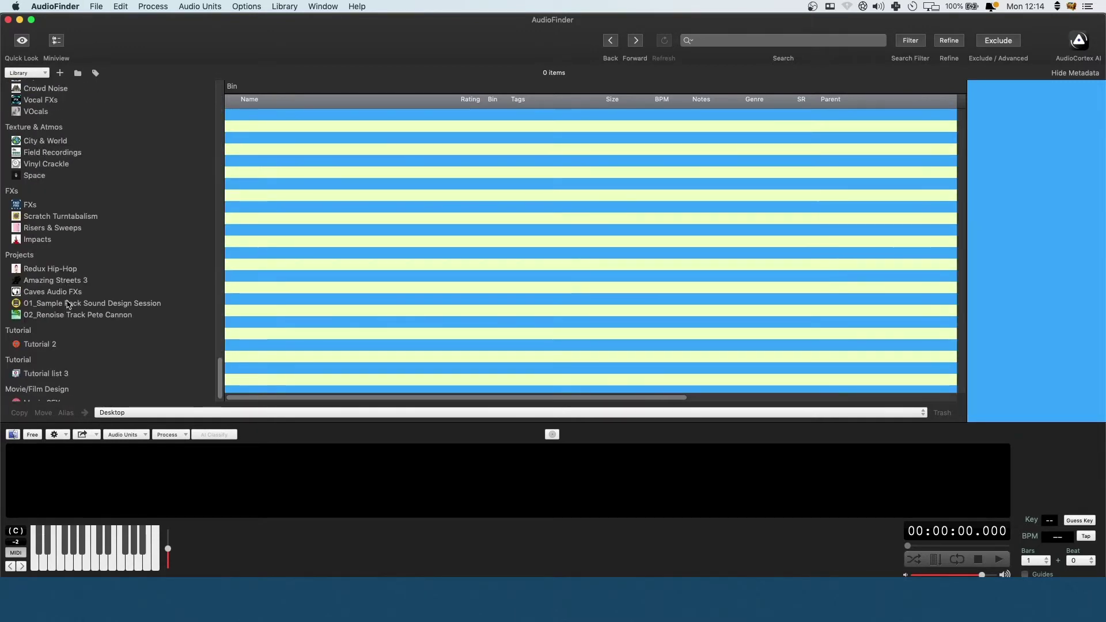
left_click(59, 366)
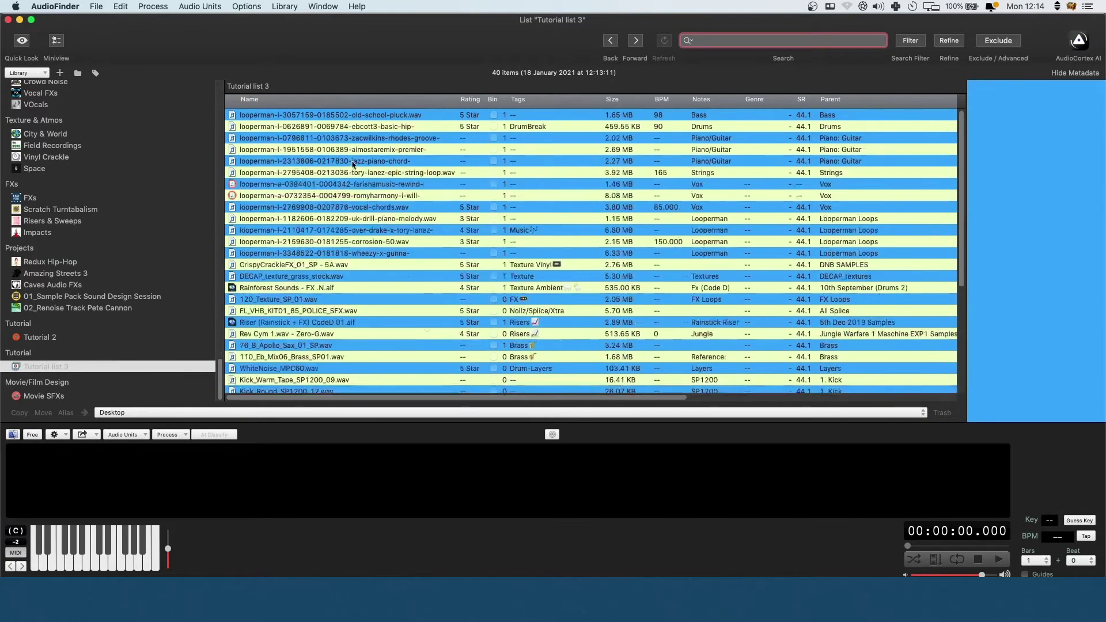
Step: Select all samples in Tutorial list 3, mark them for the Bin again and open the Favorites Bin
left_click(372, 162)
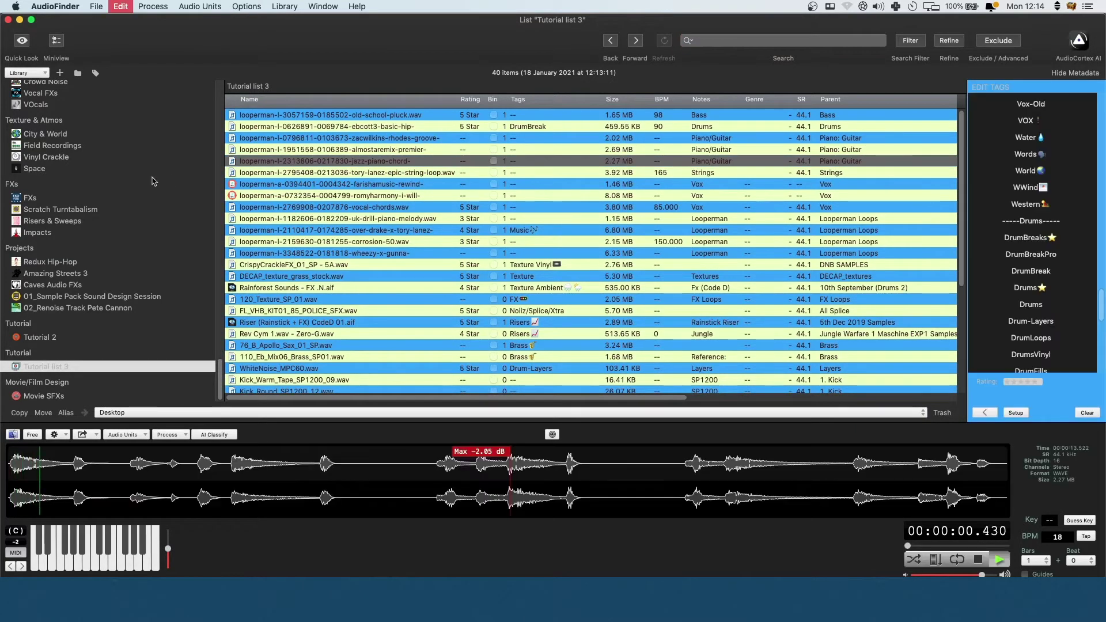
scroll(120, 187, "up", 10)
scroll(119, 187, "up", 10)
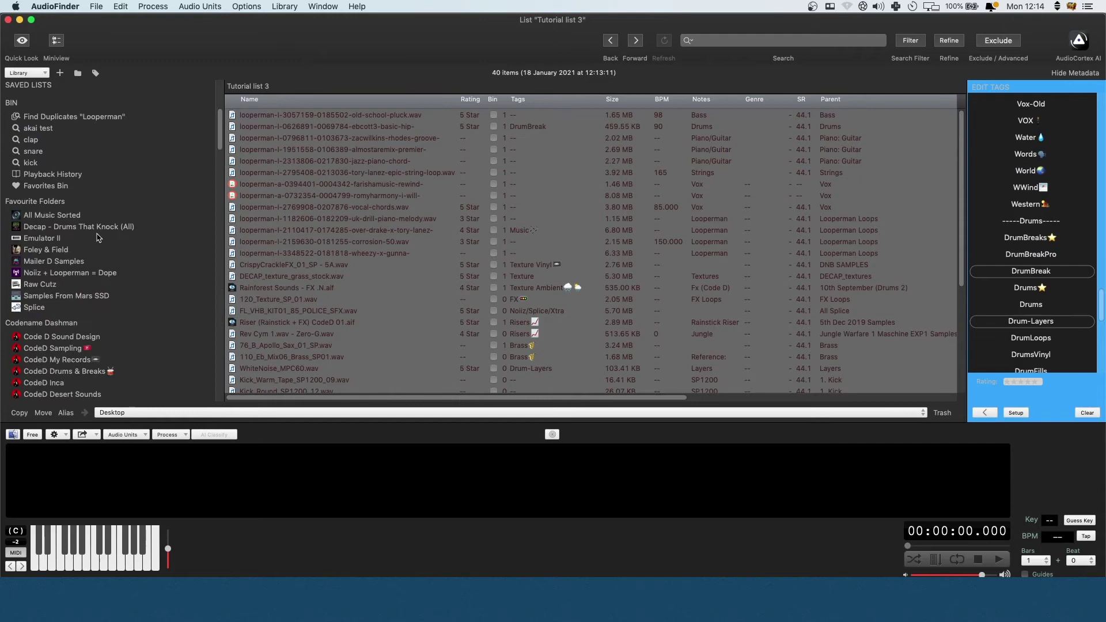
scroll(98, 237, "up", 5)
left_click_drag(350, 244, 51, 331)
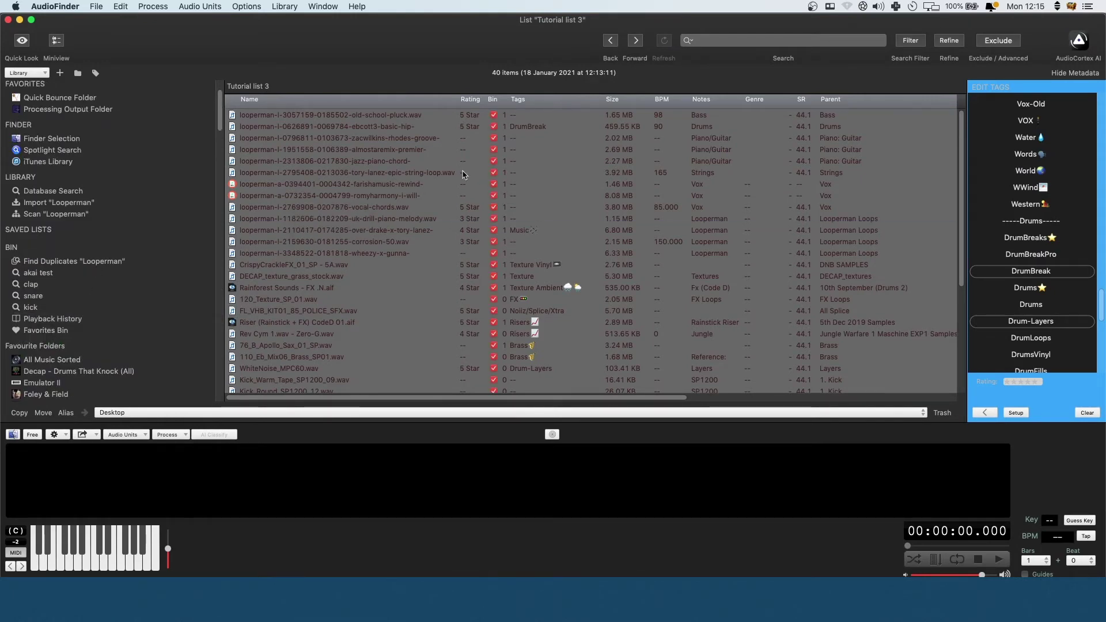
left_click(57, 330)
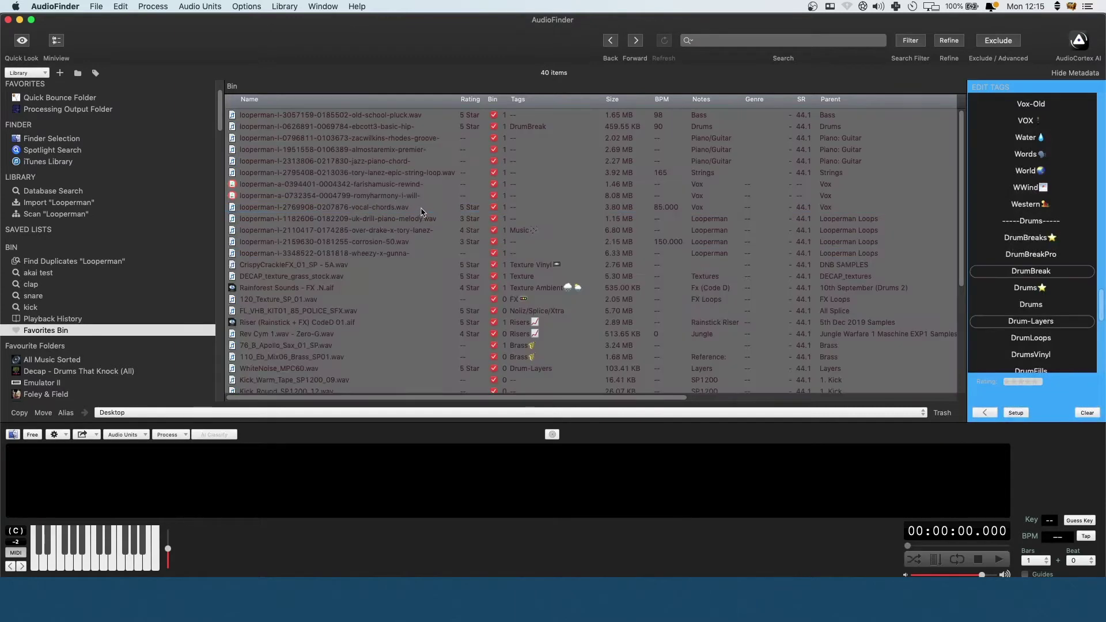
Step: Clear every sample from the Favorites Bin again and return to Tutorial list 3
scroll(206, 194, "down", 10)
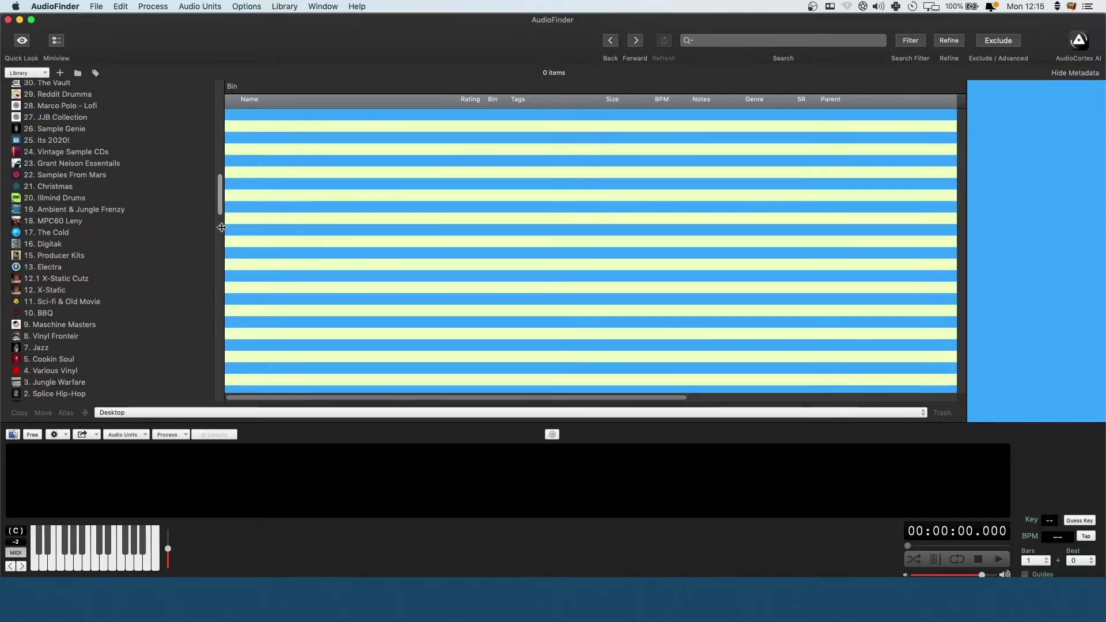
left_click_drag(222, 228, 225, 394)
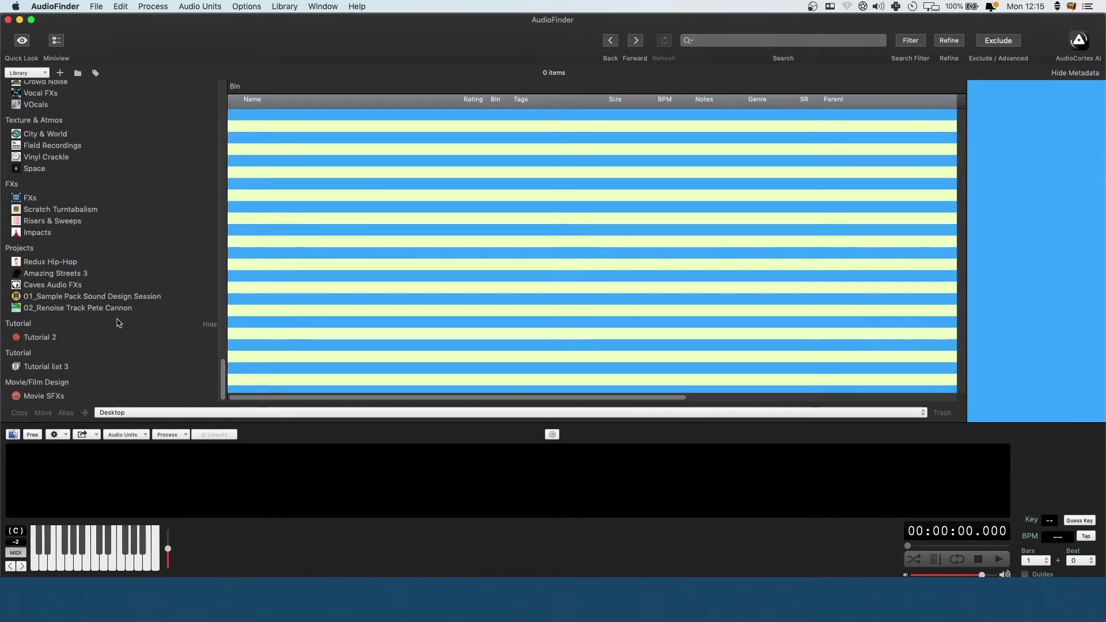
left_click(76, 336)
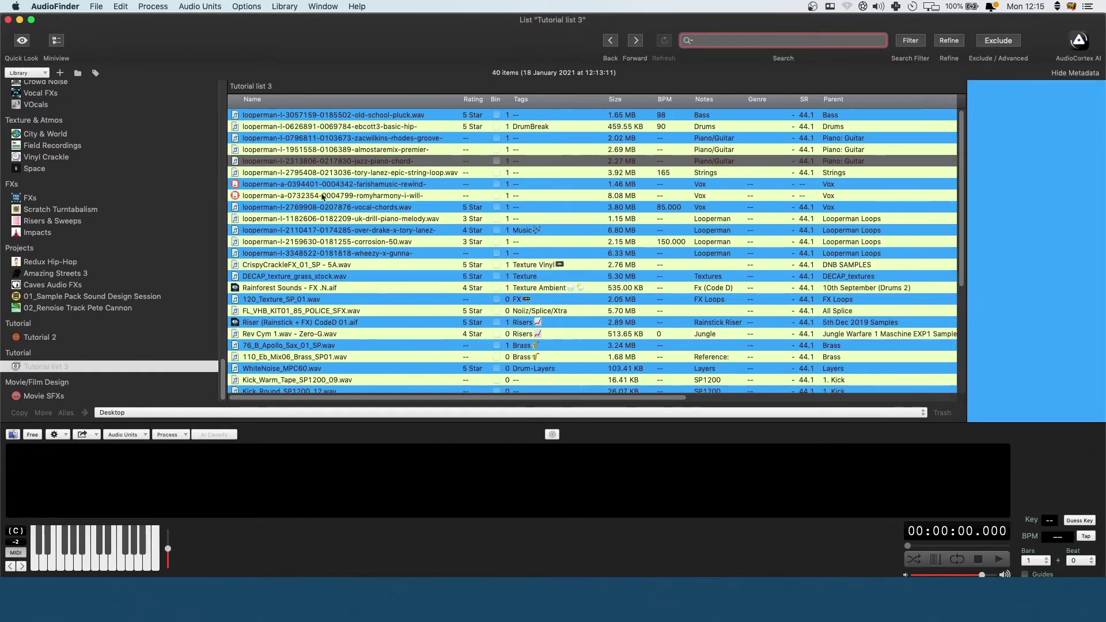
scroll(446, 161, "down", 5)
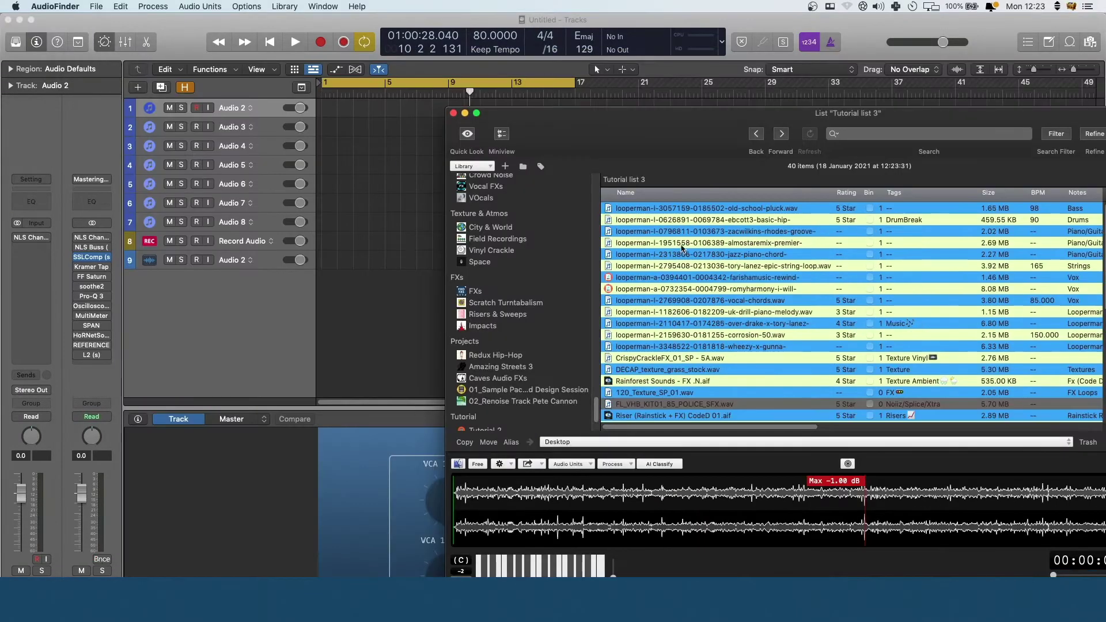
Step: Audition the old-school-pluck sample and place it at bar 1 on a new track in the Logic Pro X arrangement
left_click(702, 210)
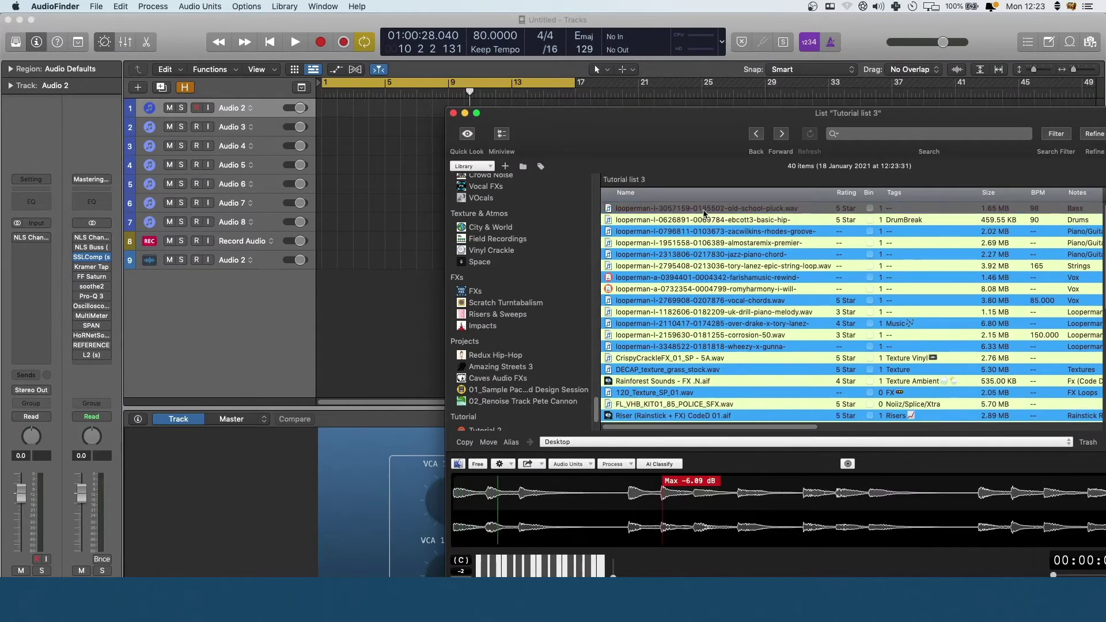
left_click_drag(974, 113, 842, 107)
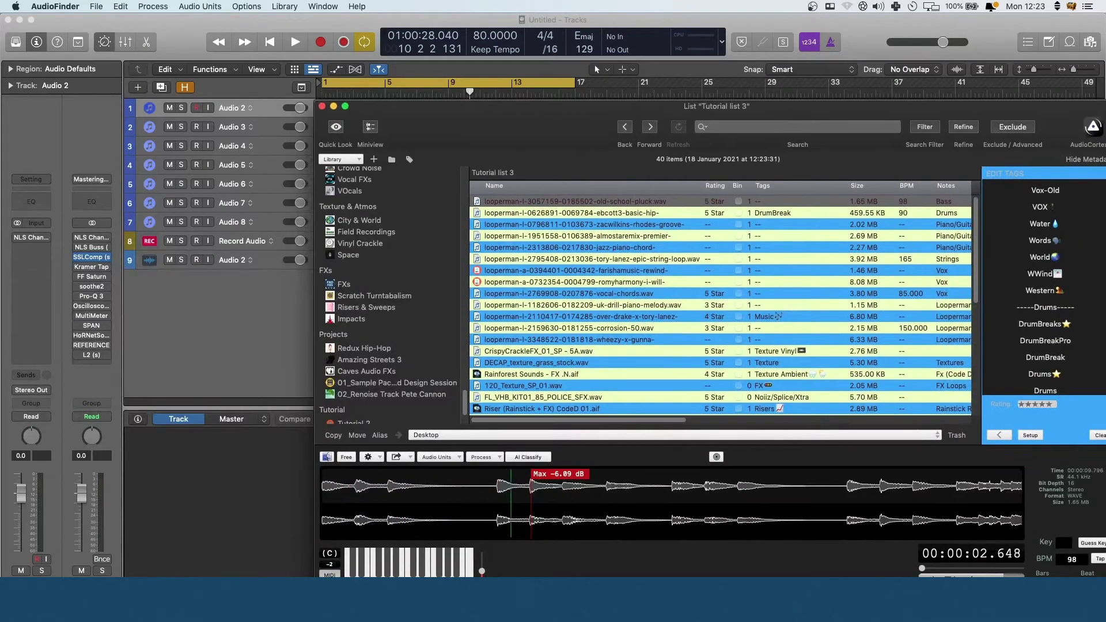
left_click_drag(583, 102, 783, 101)
left_click_drag(726, 200, 324, 290)
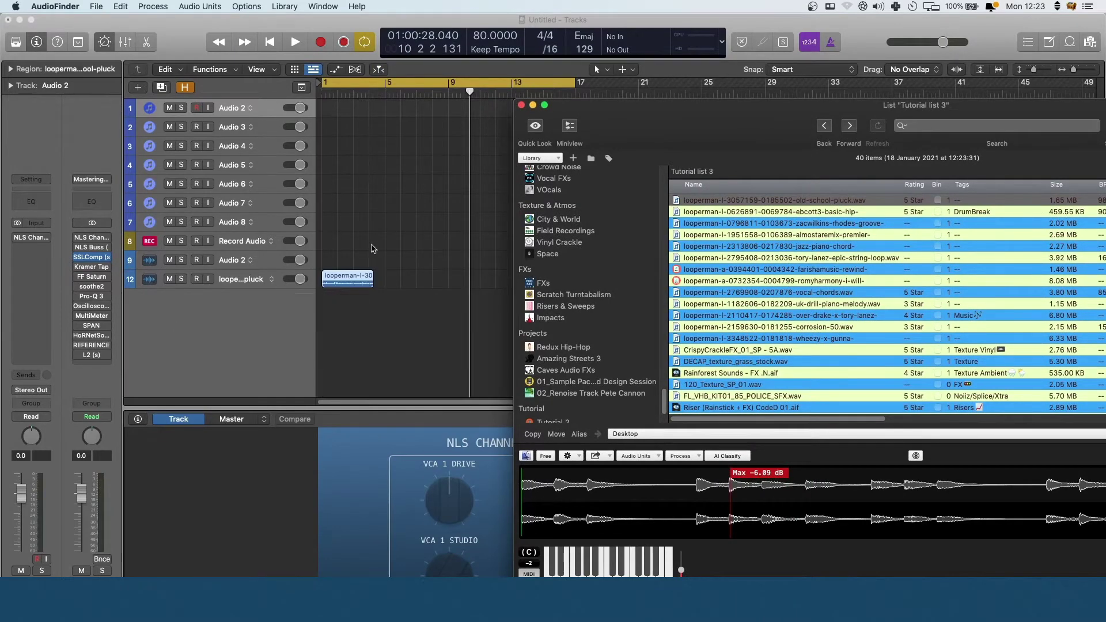
key("super+Tab")
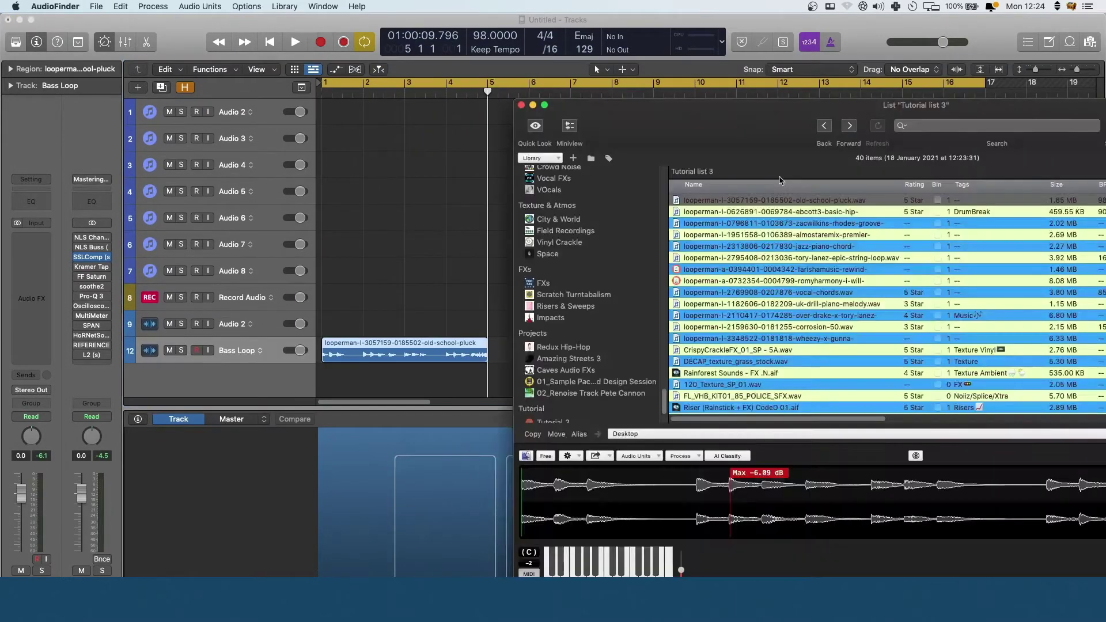
Step: Check in AudioFinder's Audio preferences that Logic is chosen as the DAW for the Spot button
left_click_drag(783, 203, 703, 212)
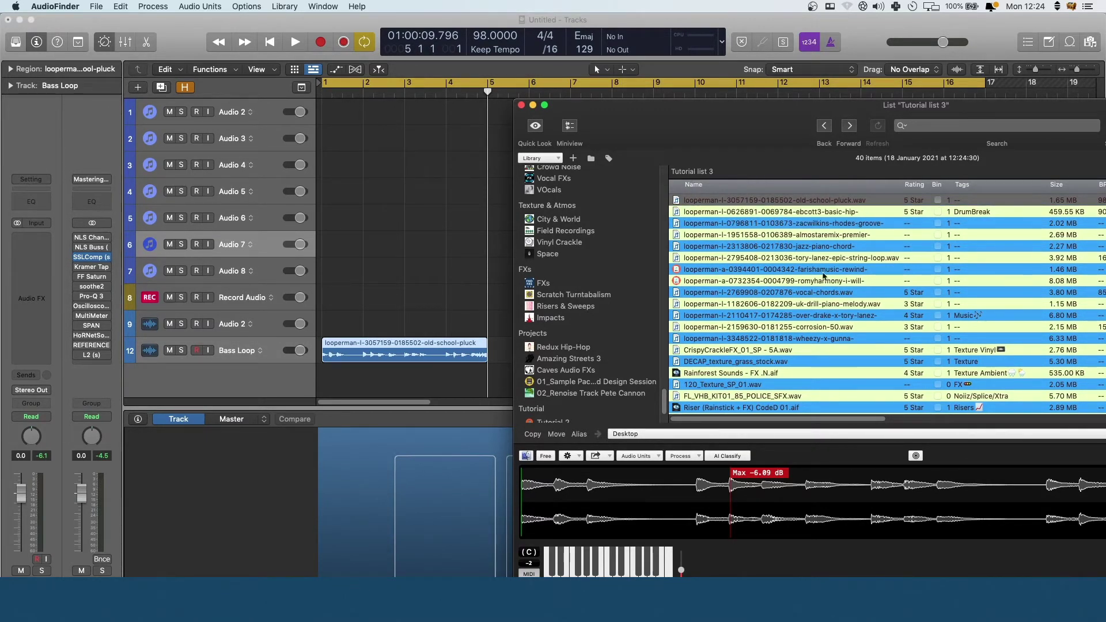
left_click_drag(720, 136, 691, 129)
left_click(55, 7)
left_click(56, 35)
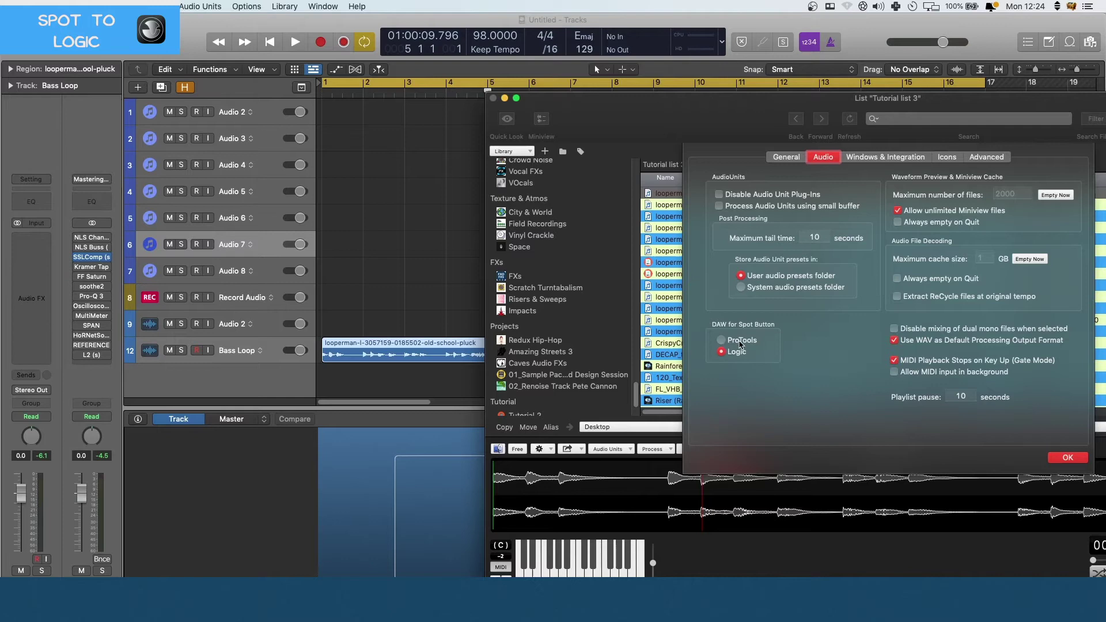
left_click(1054, 458)
Step: Place the Logic Pro X playhead at bar 9 and spot DECAP_texture_grass_stock.wav from AudioFinder to that position
left_click_drag(628, 108, 642, 198)
left_click(652, 91)
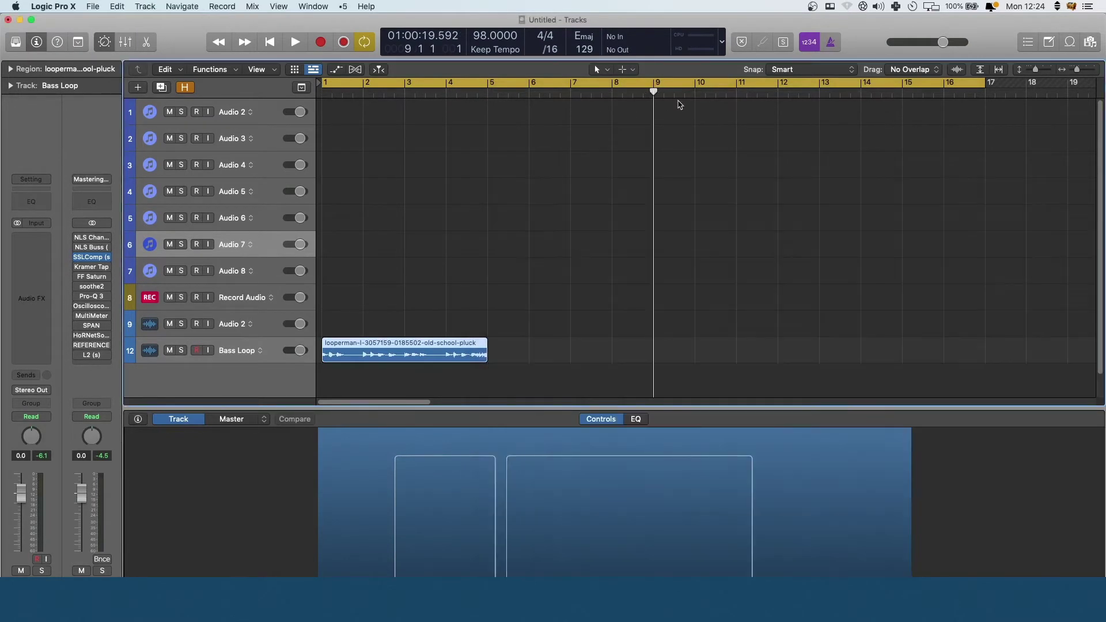
key("super+Tab")
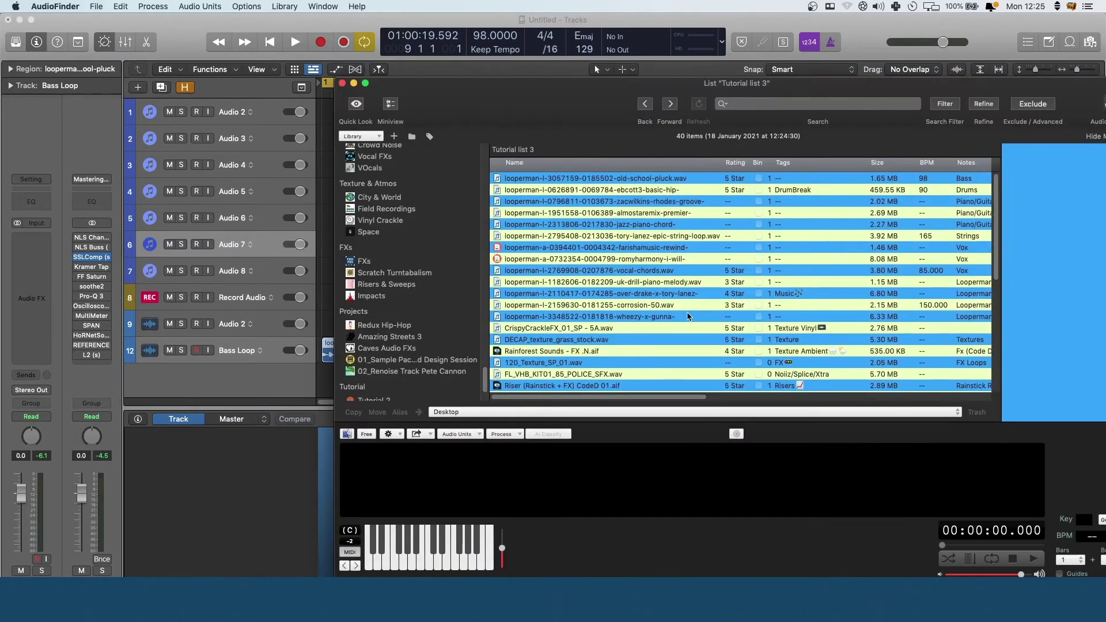
left_click(611, 341)
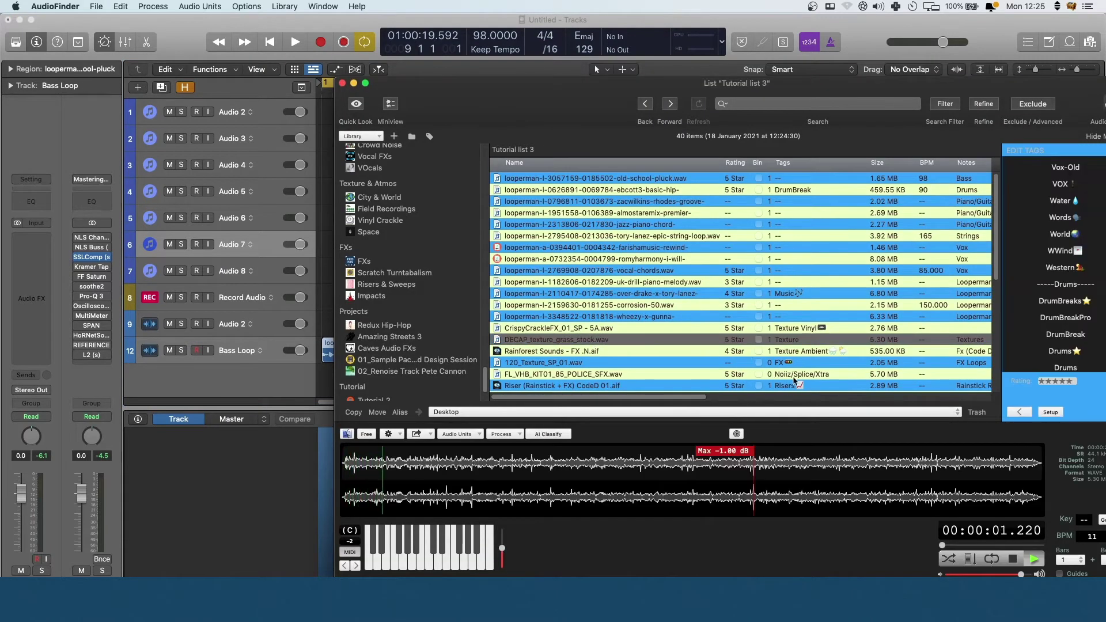
key("space")
left_click(735, 434)
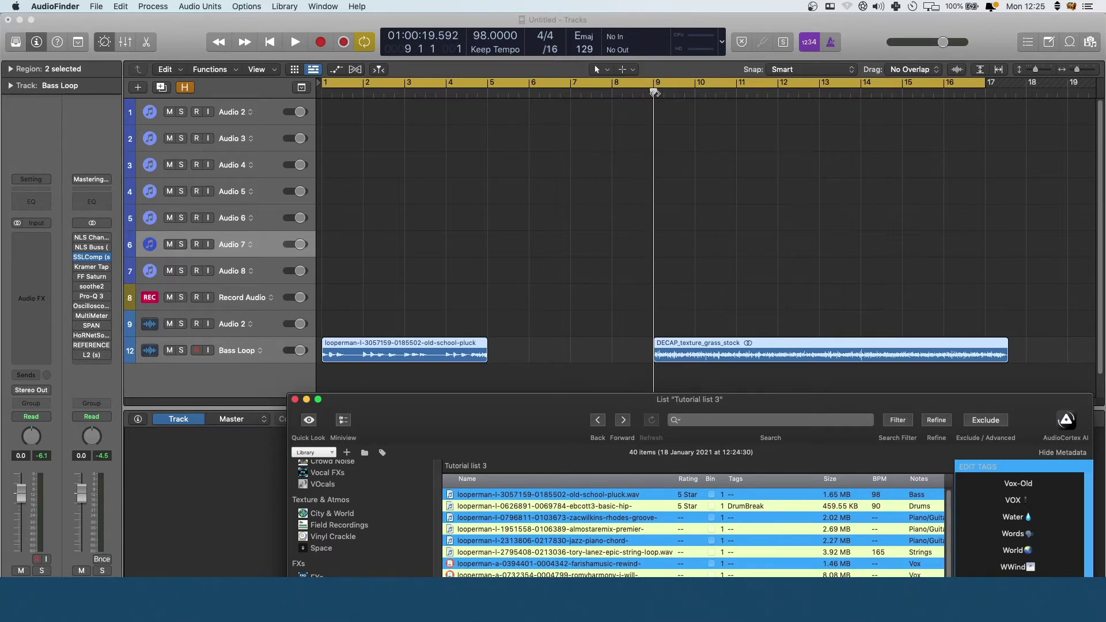
Step: Delete the DECAP_texture_grass_stock region at bar 9 from the Bass Loop track in Logic Pro X
left_click_drag(655, 93, 561, 98)
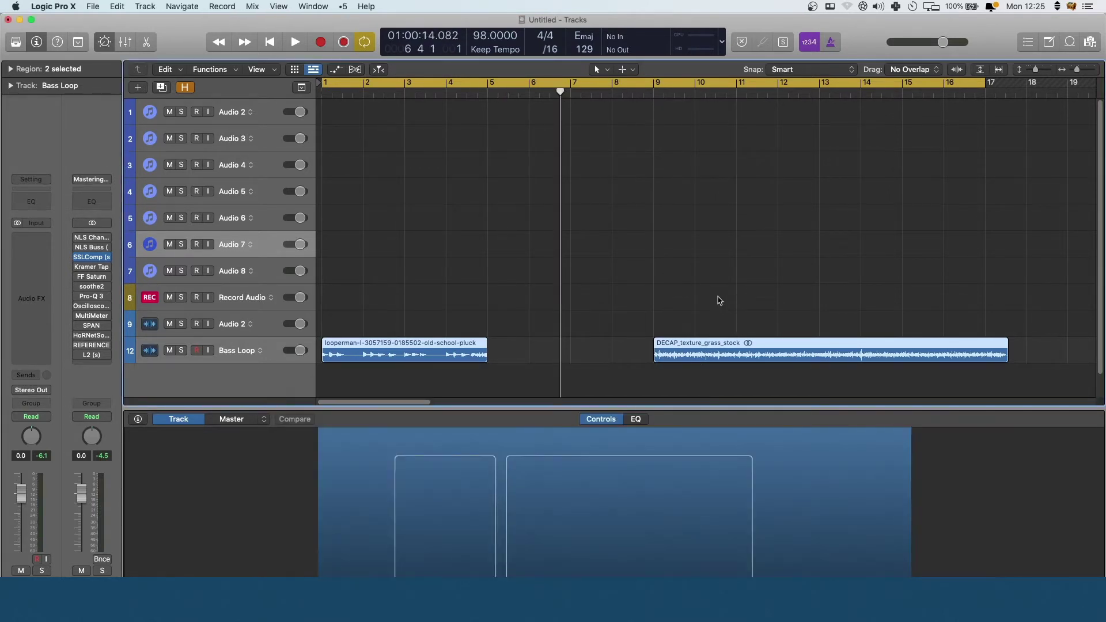
left_click(697, 359)
key("Delete")
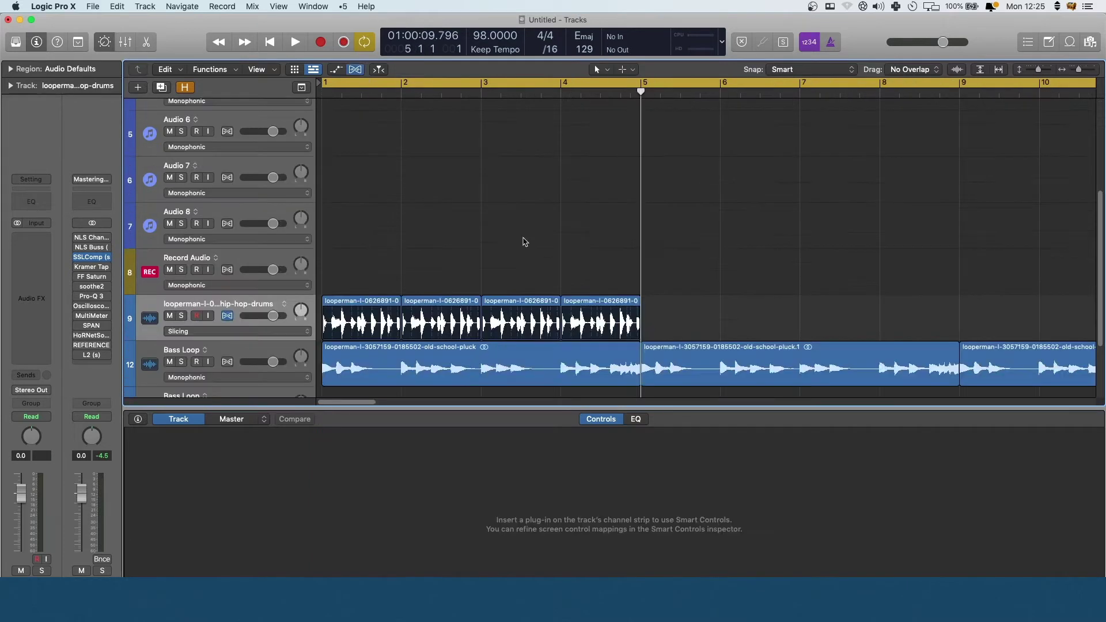
Step: Move the short second hip-hop-drums slice in bar 1 down to the Audio 11 track at the same position
key("space")
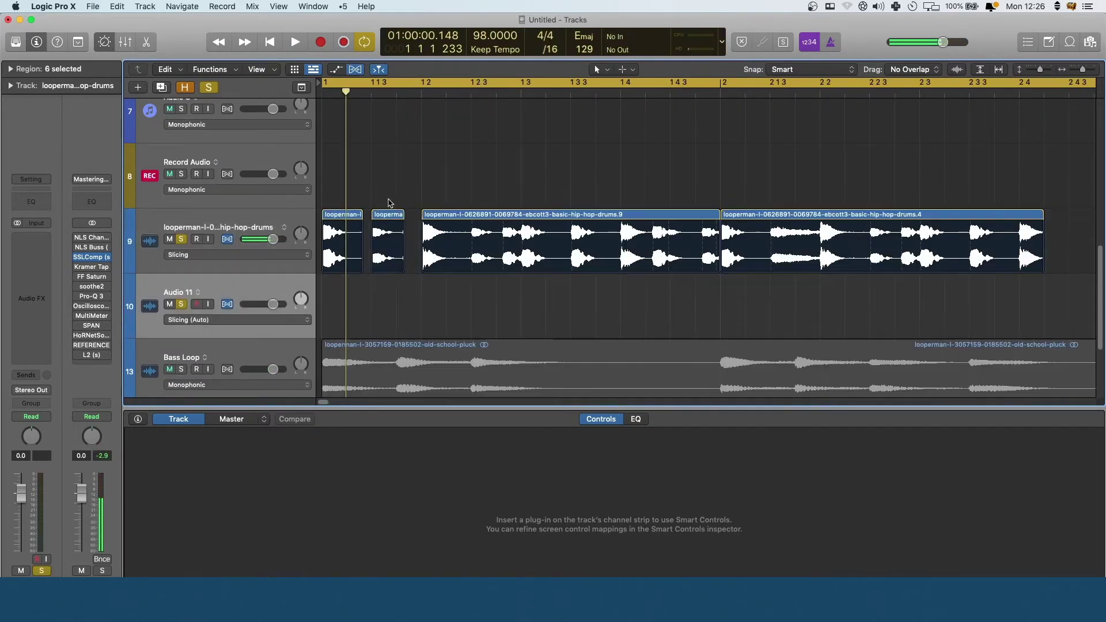
left_click(389, 203)
left_click_drag(388, 219, 392, 288)
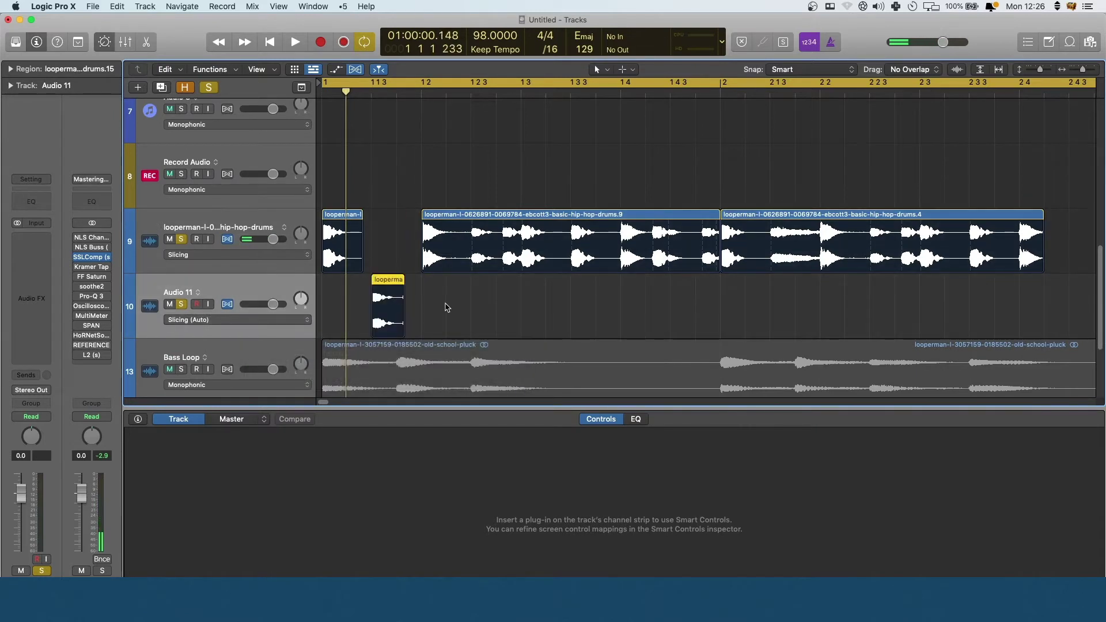
Step: Add a Channel EQ to the Audio 11 track, raise its low-cut filter and play back the result
left_click(31, 202)
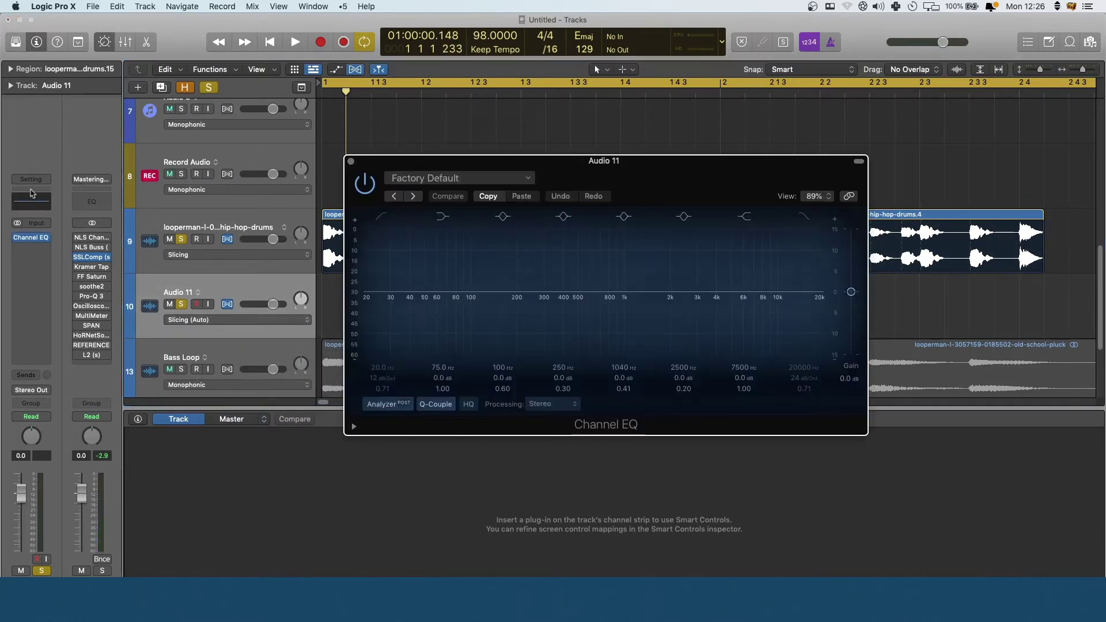
left_click(381, 216)
left_click_drag(393, 241, 667, 276)
key("space")
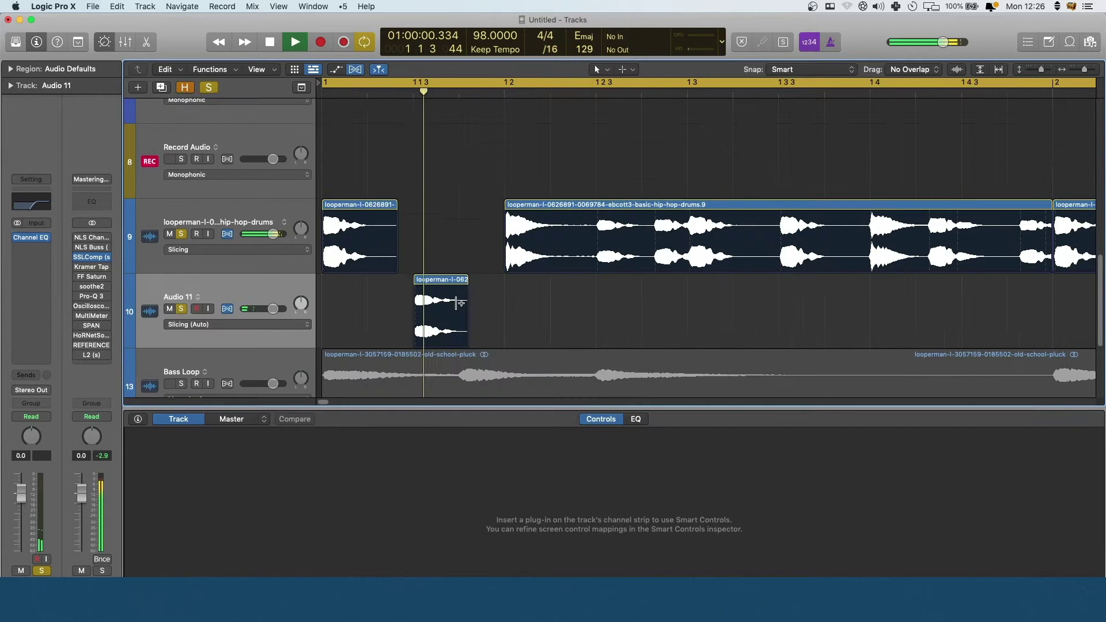
Step: Set the cycle range from bar 2 to just past bar 3 and audition the drum break in that section
scroll(458, 301, "down", 5)
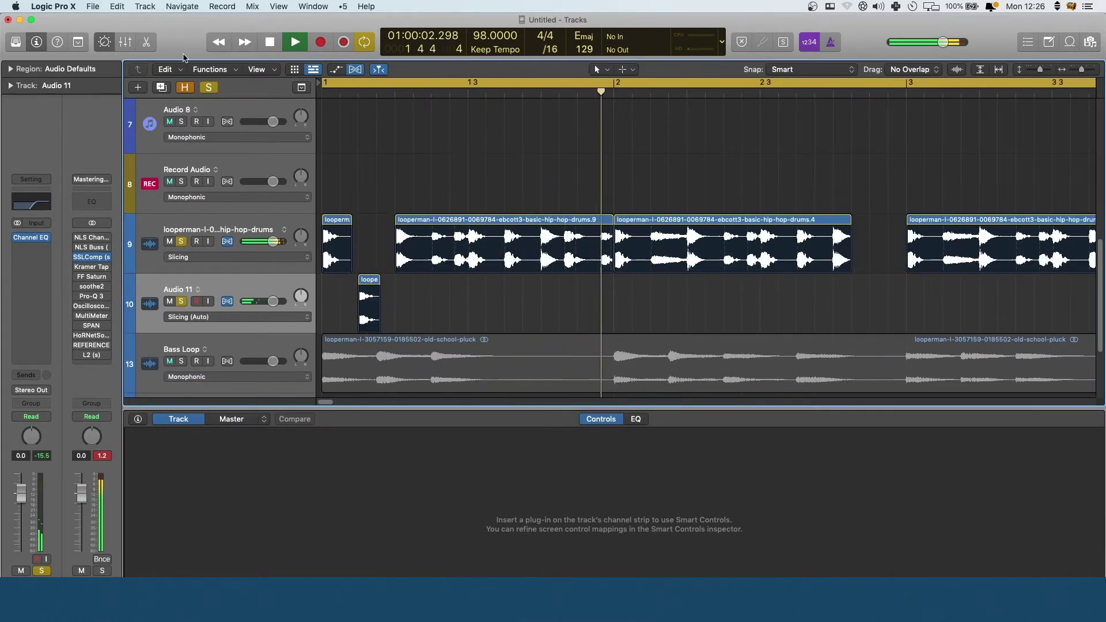
scroll(696, 201, "down", 2)
left_click(695, 201, "ctrl+alt")
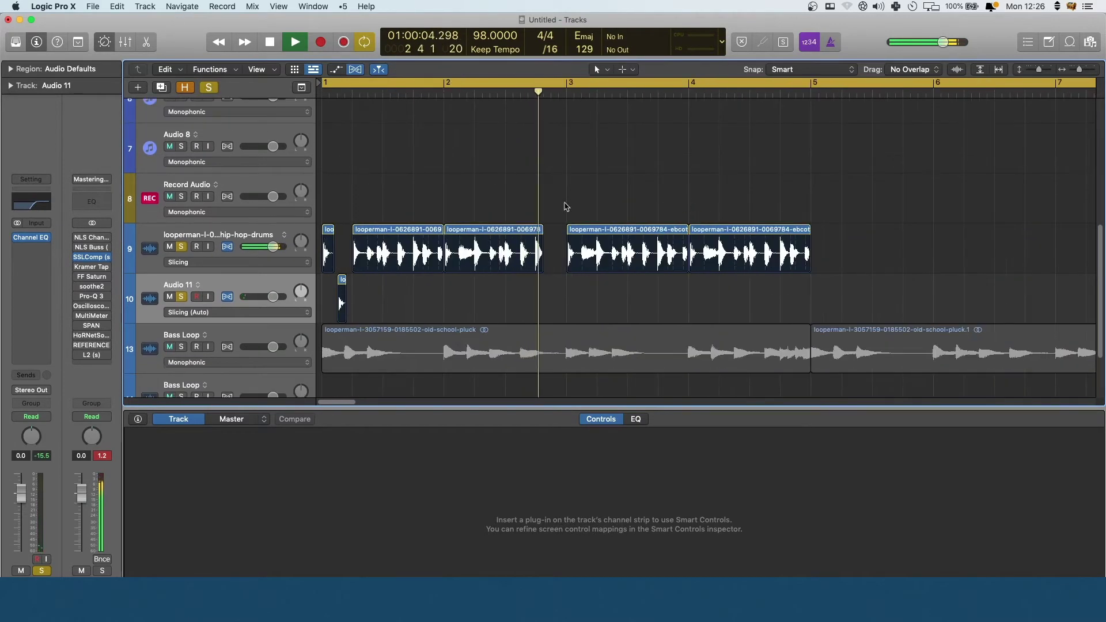
key("space")
left_click_drag(460, 83, 586, 103)
key("space")
scroll(531, 175, "up", 3)
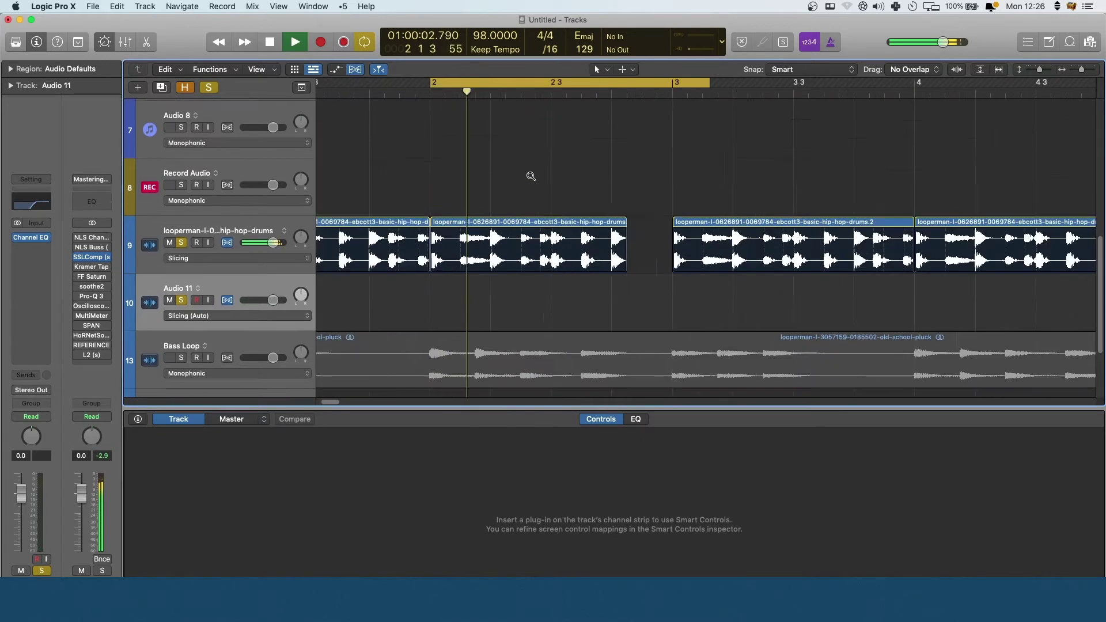
key("space")
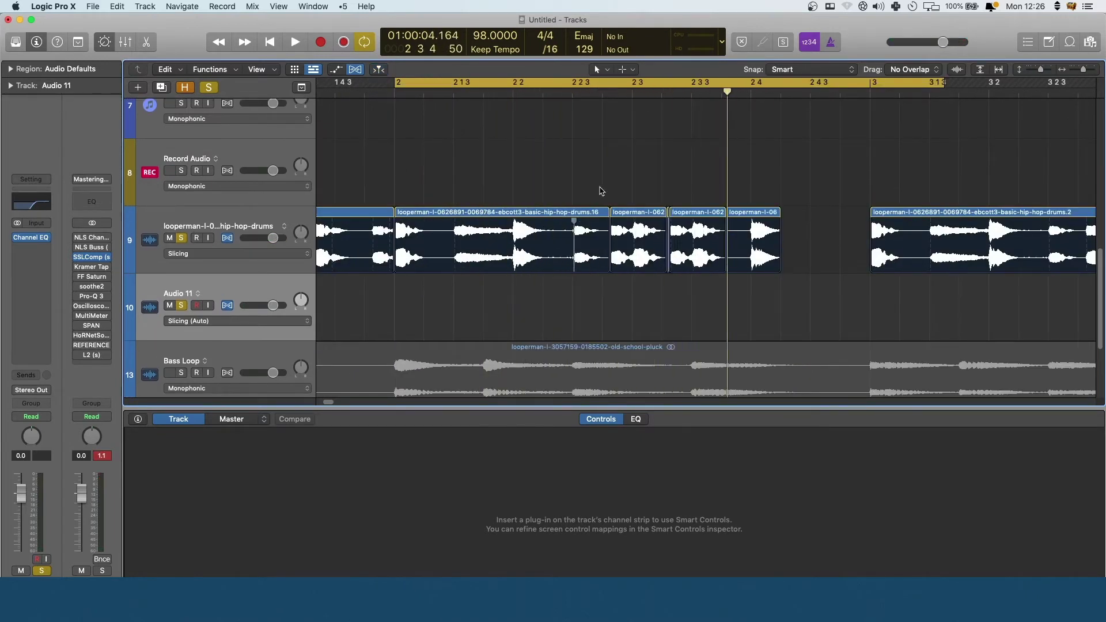
Step: Set the cycle range from bar 1 to about bar 3 and play the edited drum pattern
key("space")
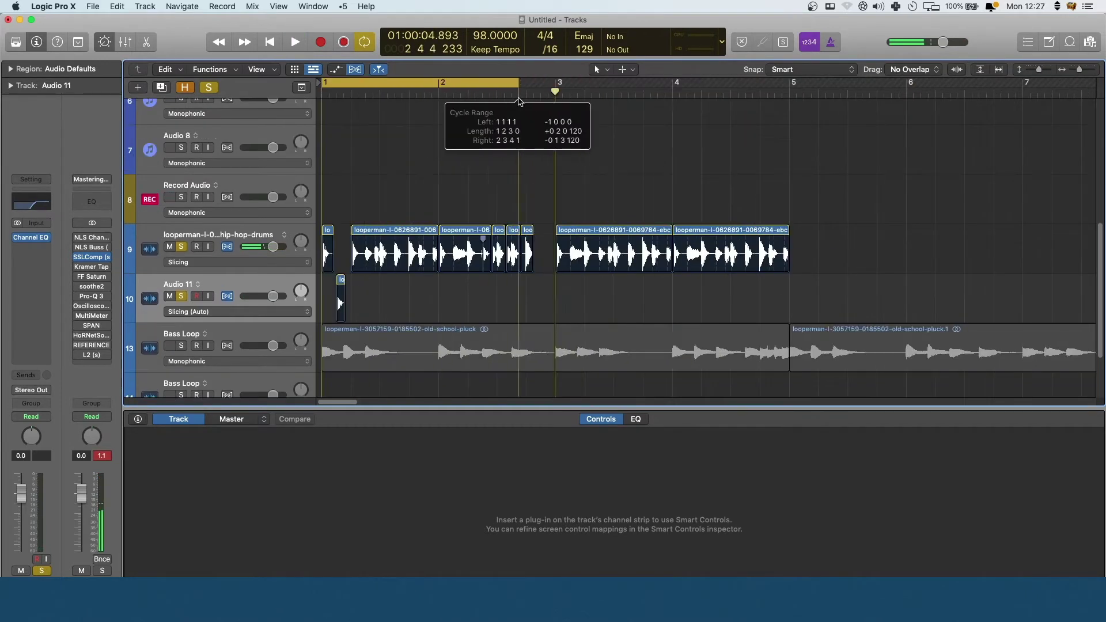
left_click_drag(519, 102, 546, 104)
key("space")
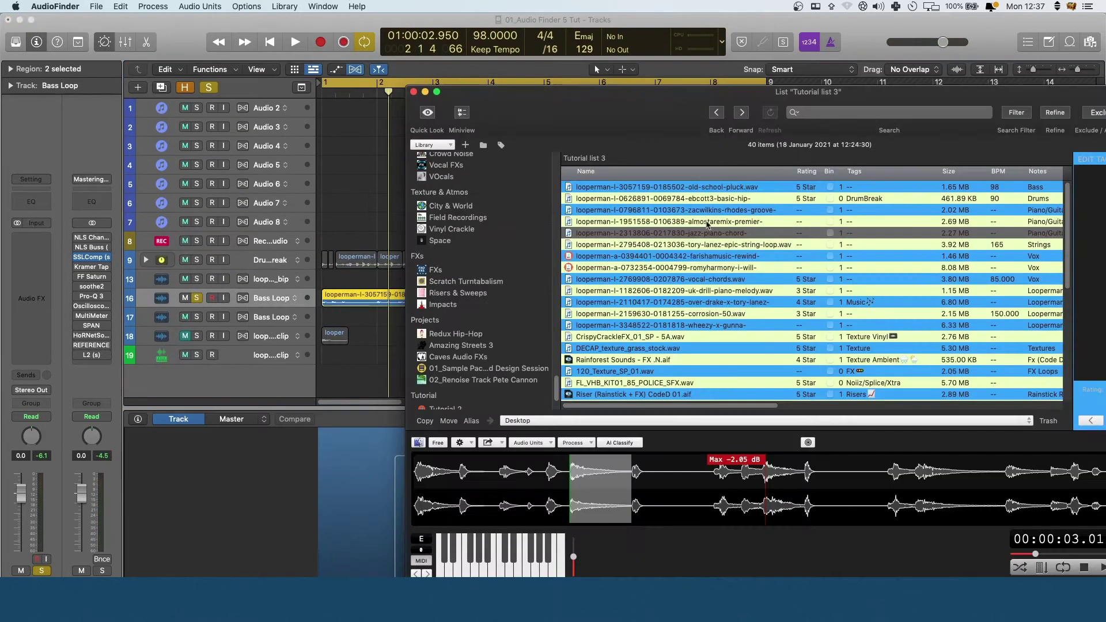
Step: Audition the old-school-pluck sample and load the HoRNet SongKeyMK3 audio unit, placing its window beside the sample list
left_click(687, 188)
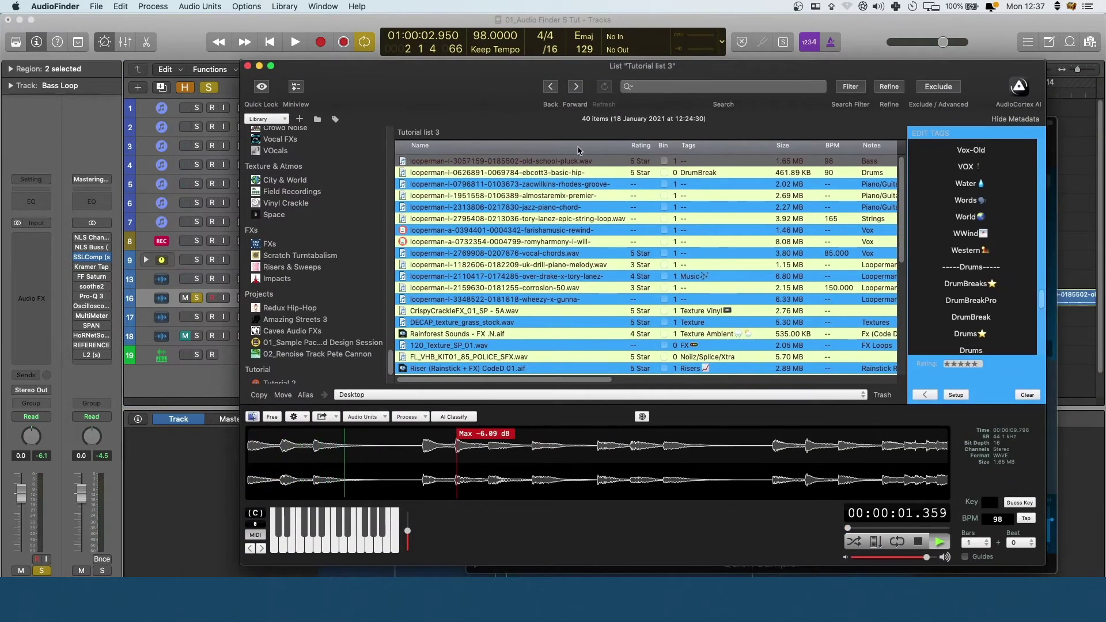
key("space")
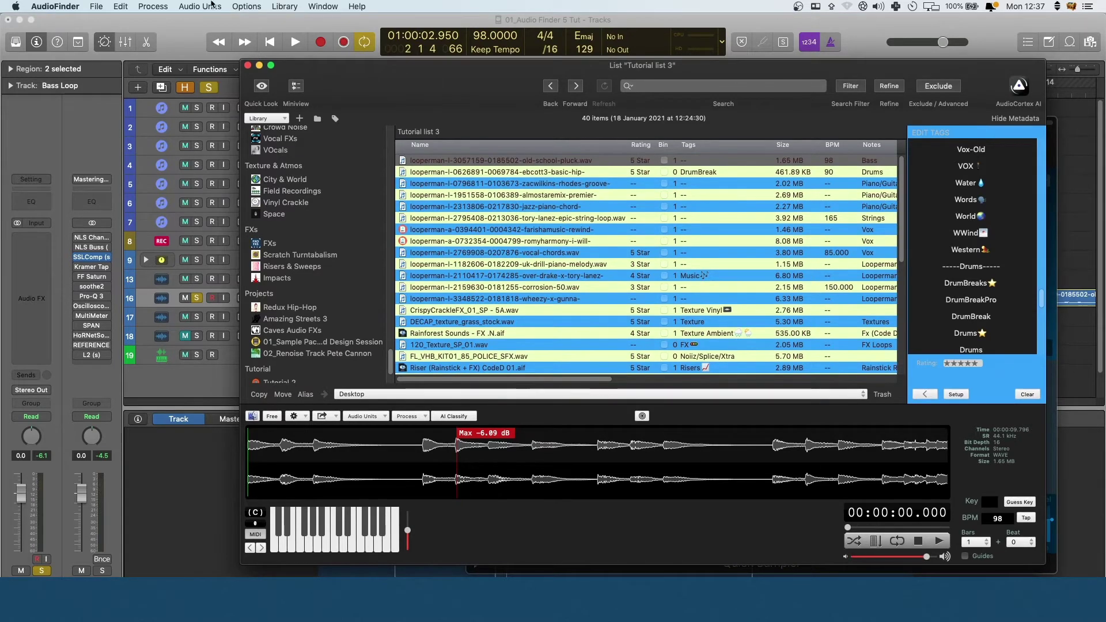
left_click(153, 6)
mouse_move(202, 7)
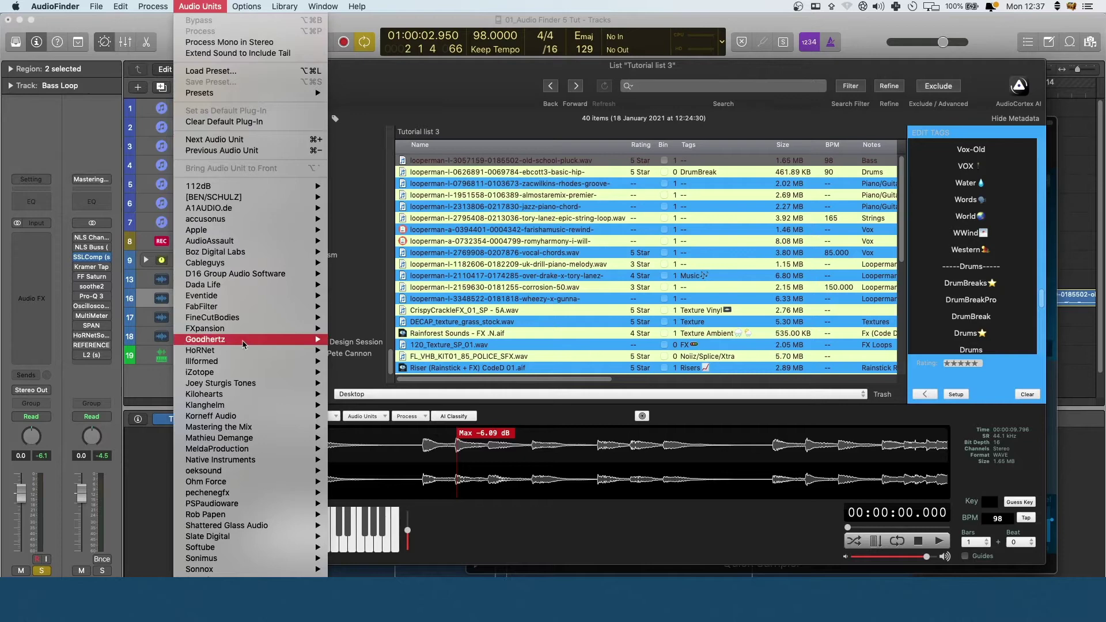
mouse_move(299, 350)
left_click(372, 351)
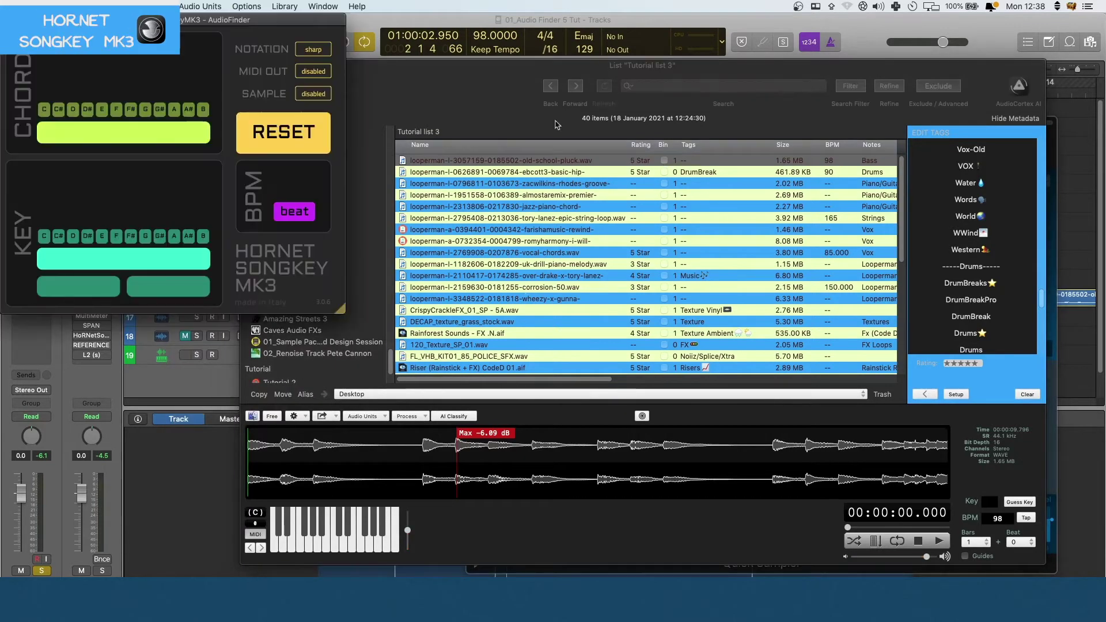
left_click_drag(177, 27, 936, 27)
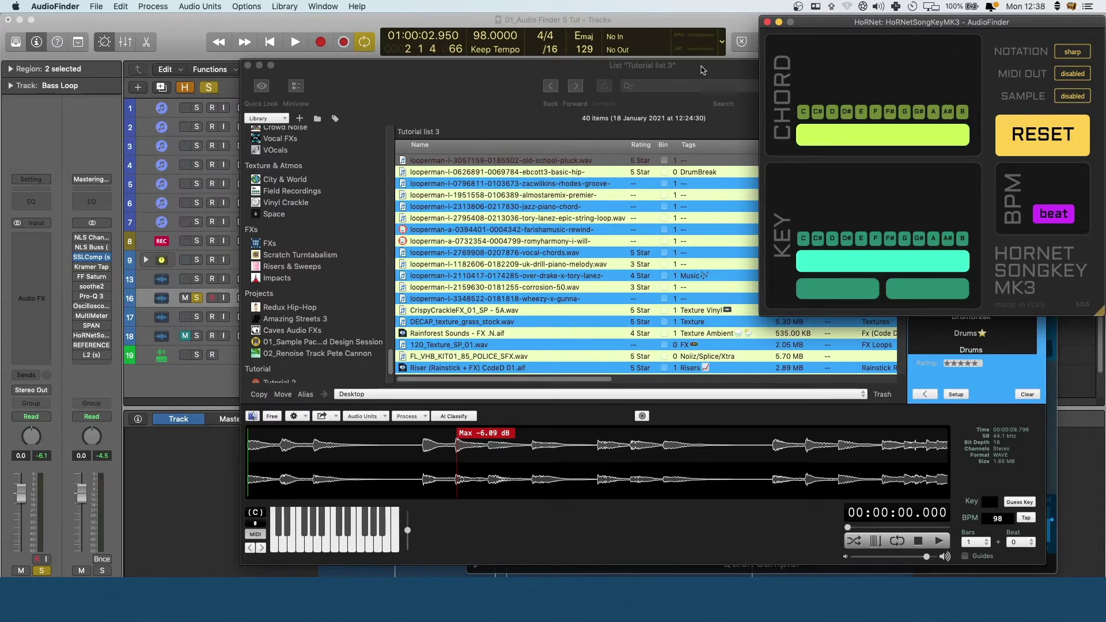
left_click_drag(703, 65, 463, 32)
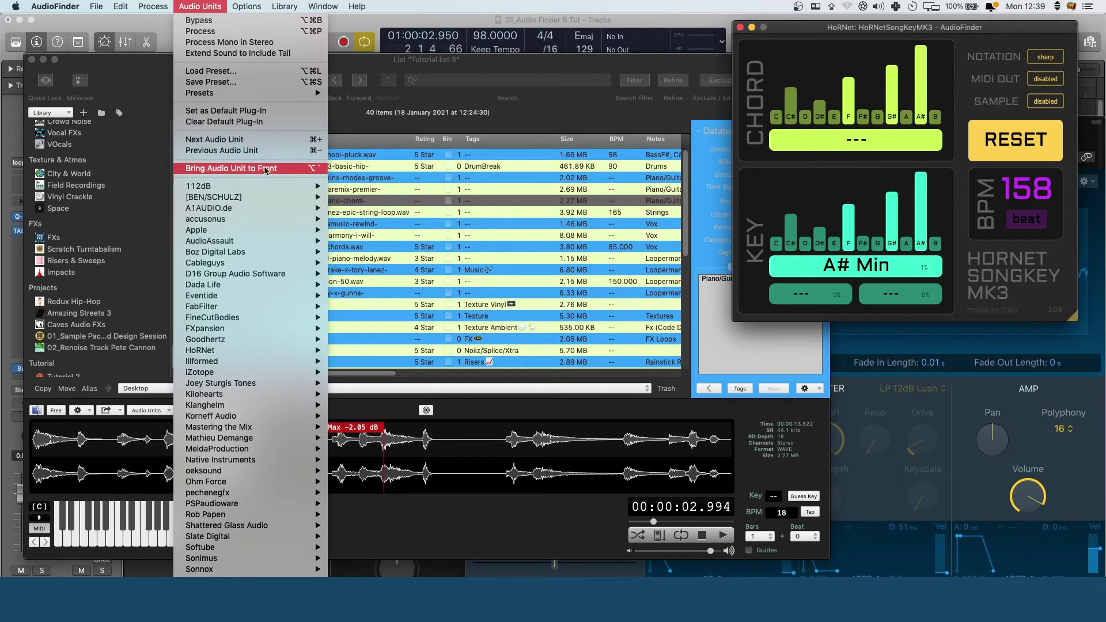
Step: Bring the SongKeyMK3 audio unit to the front and play the selected jazz-piano-chord section to analyse its key
left_click(276, 168)
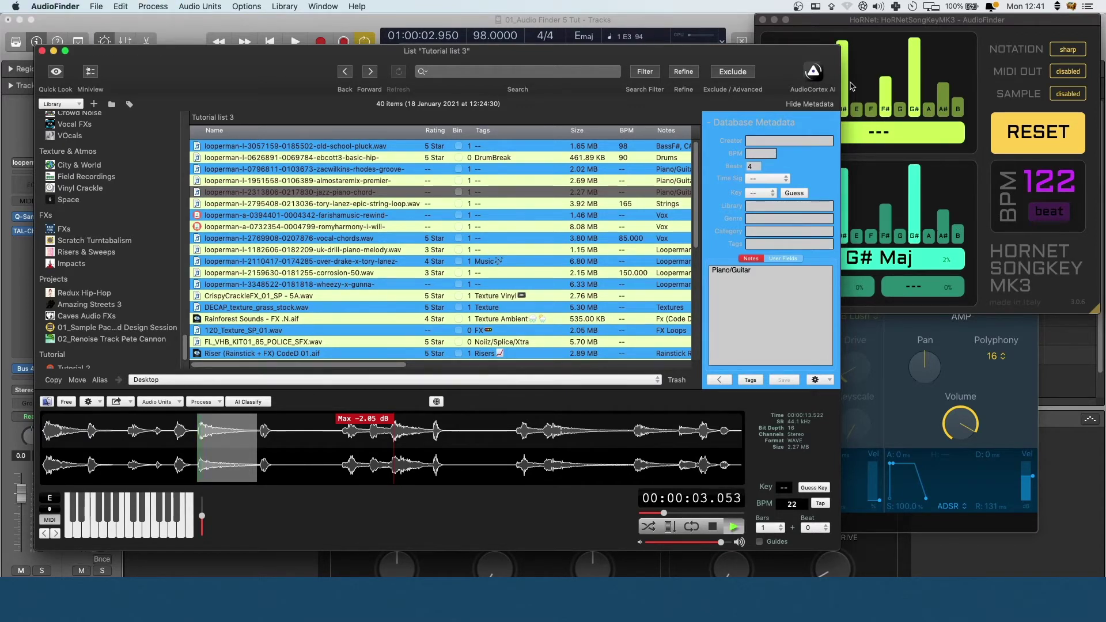
key("space")
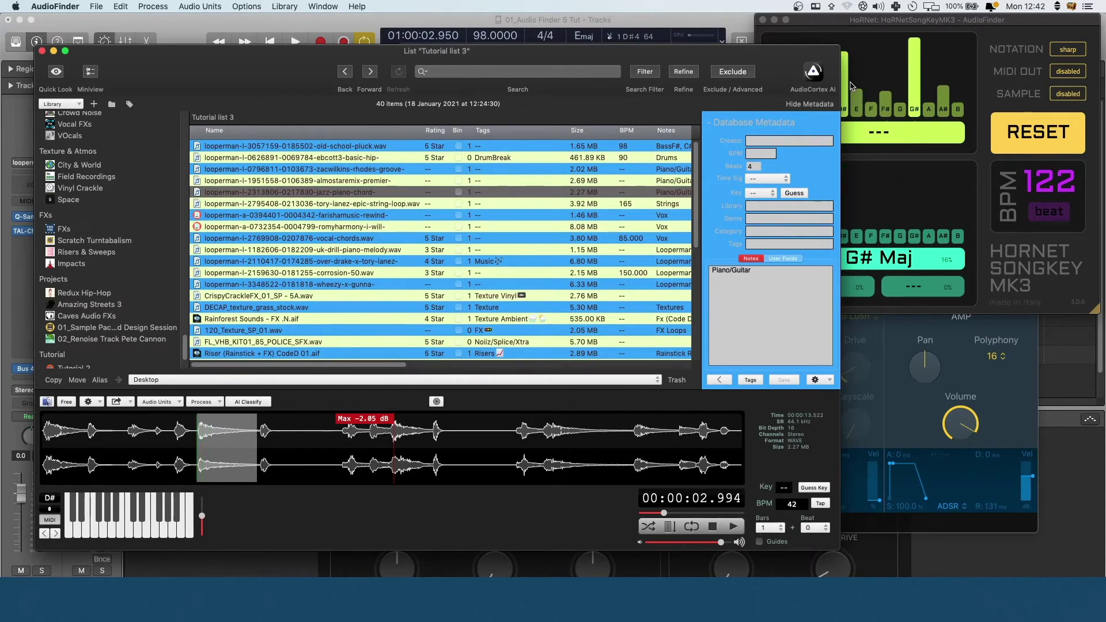
Step: Switch to Logic Pro X, play the jazz-piano-chord sampler over the loops and capture it as a MIDI region in bars 1 to 4
key("super+Tab")
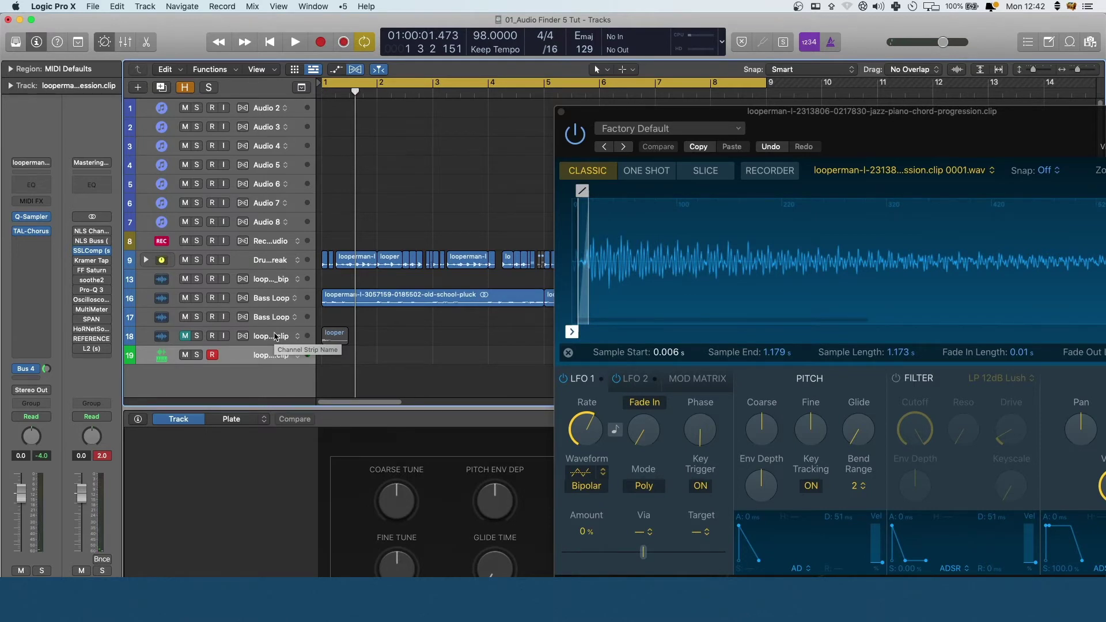
key("space")
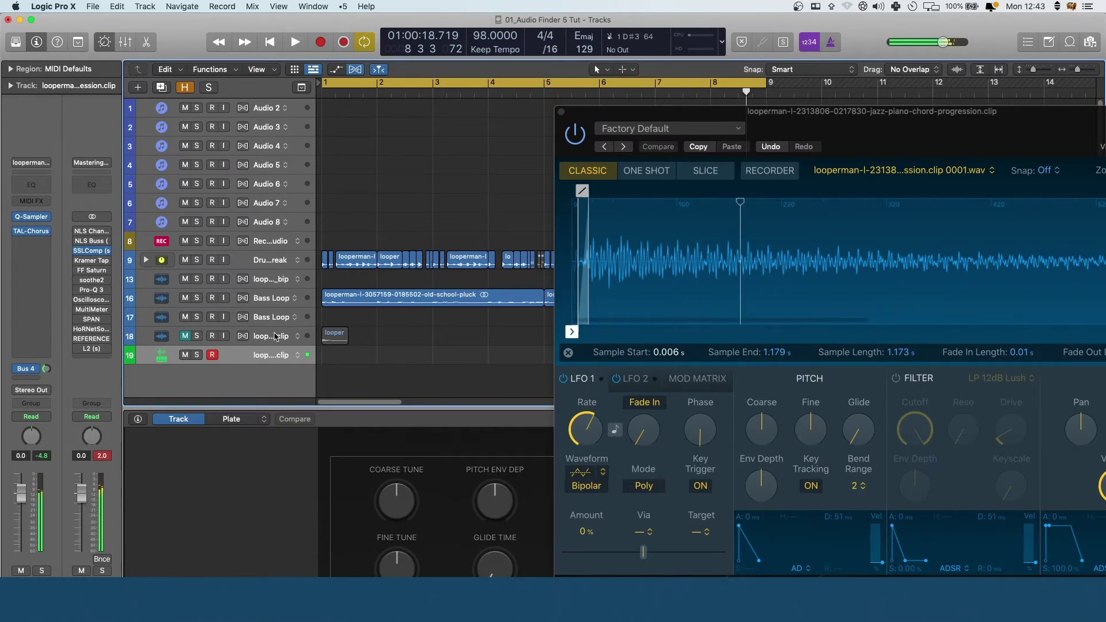
key("space")
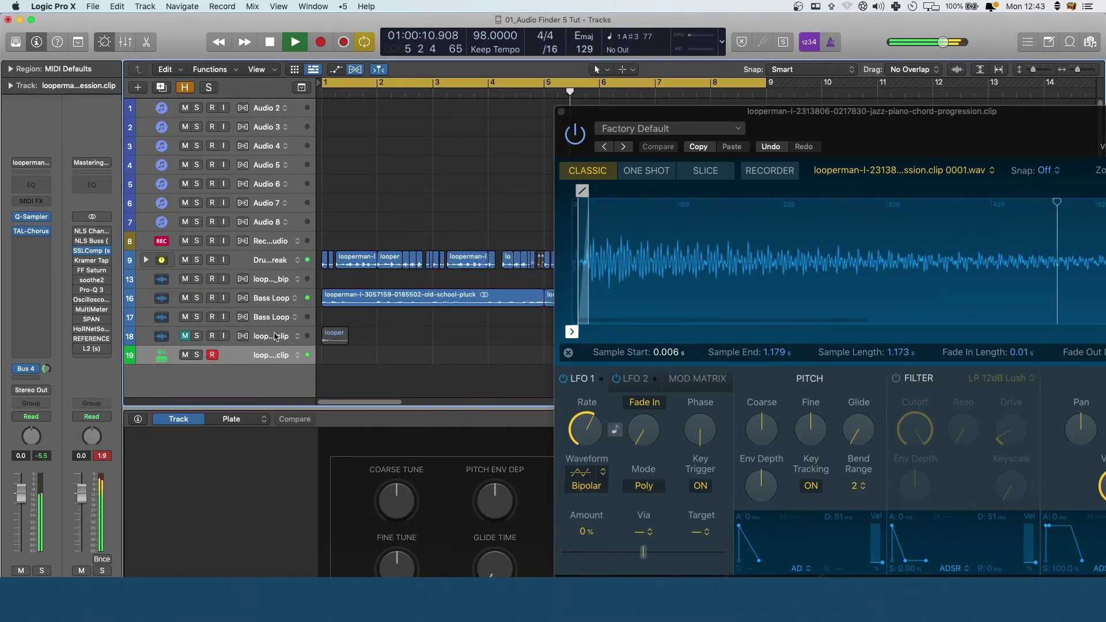
key("space")
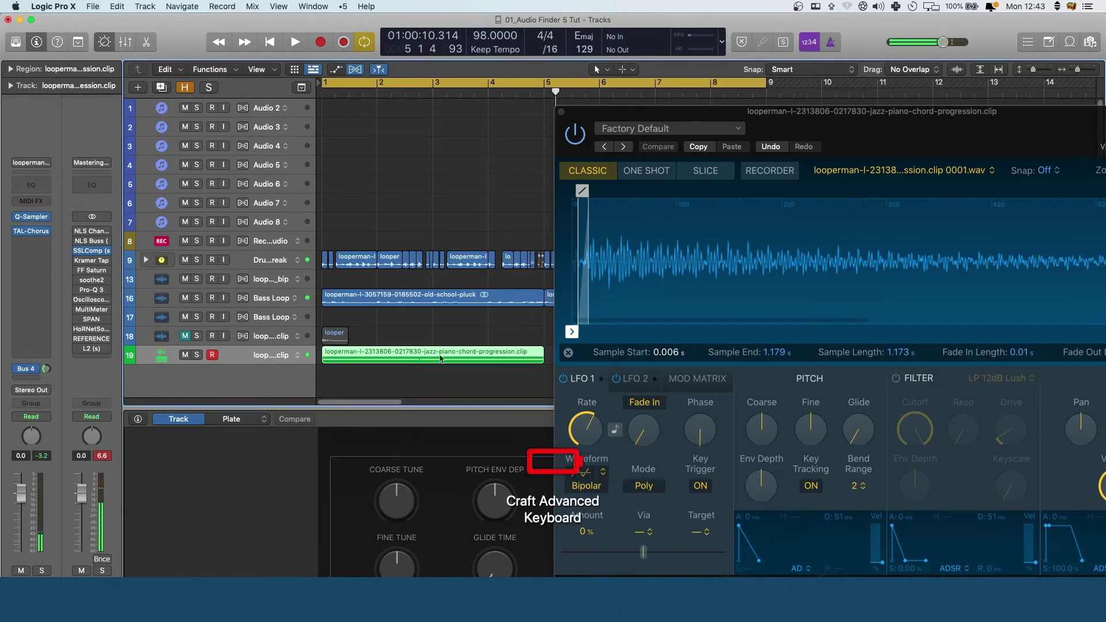
left_click(462, 337)
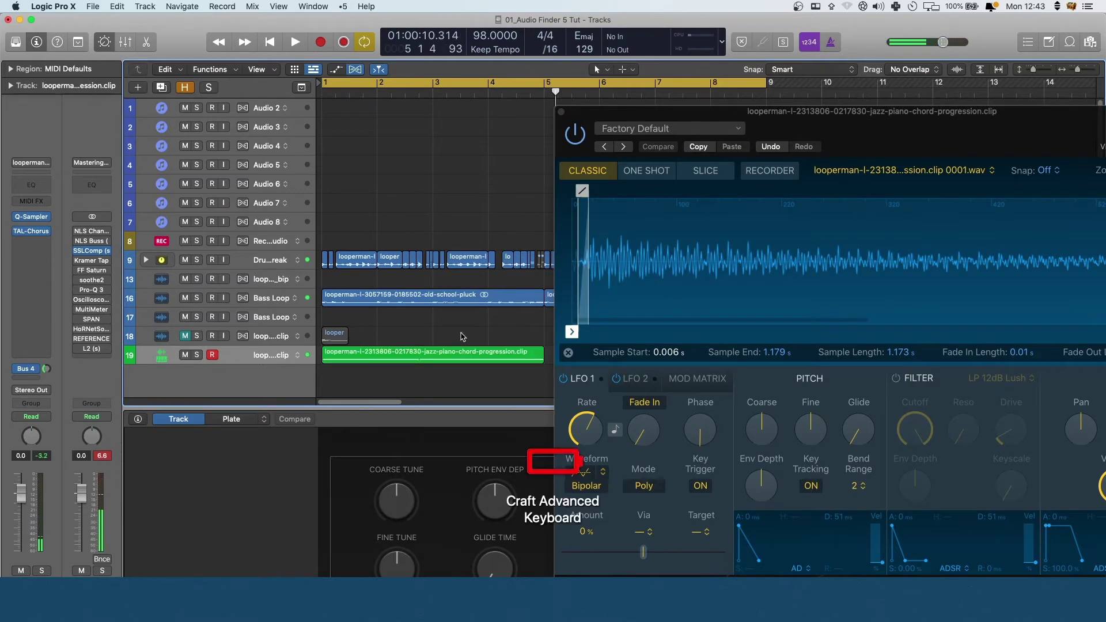
Step: Open the jazz-piano-chord region in the Piano Roll, quantize its notes to 1/16 Note and play it back
left_click_drag(621, 110, 1, 230)
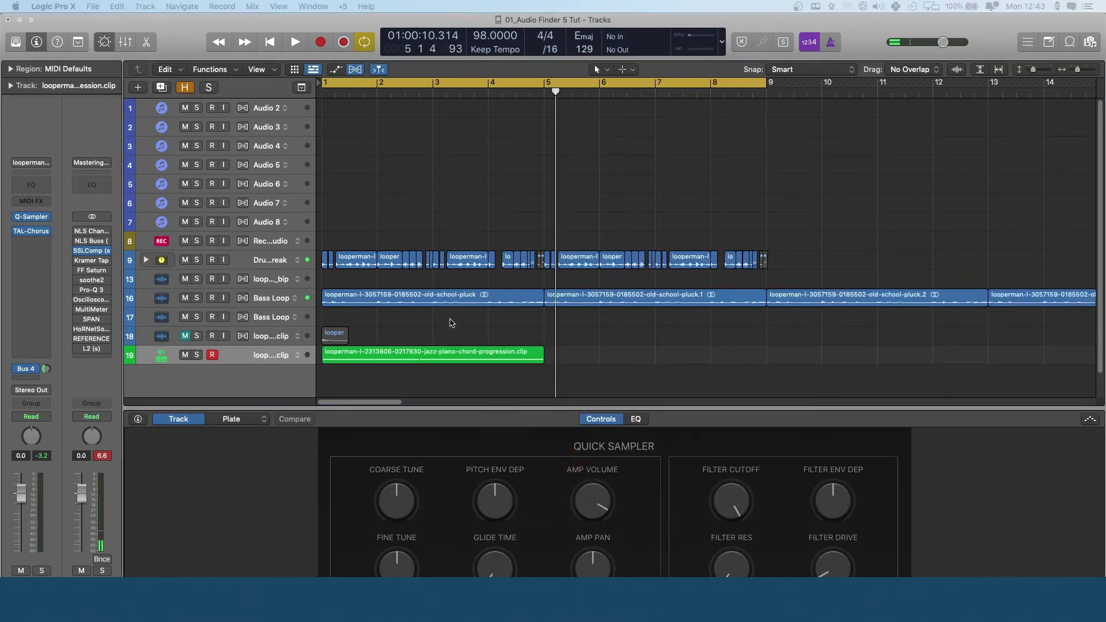
double_click(436, 354)
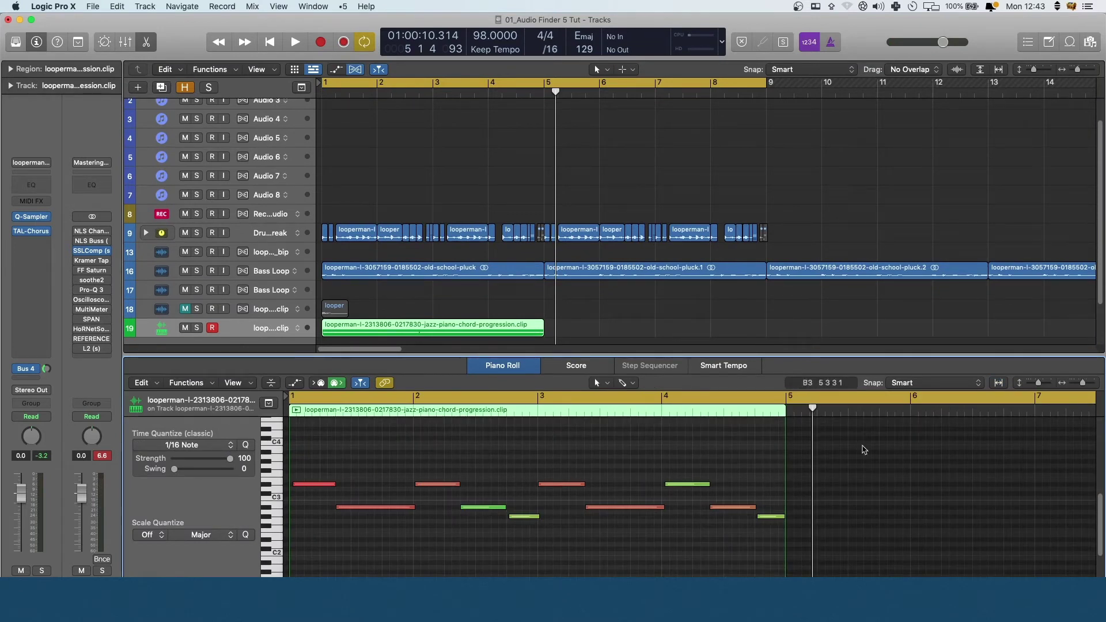
key("space")
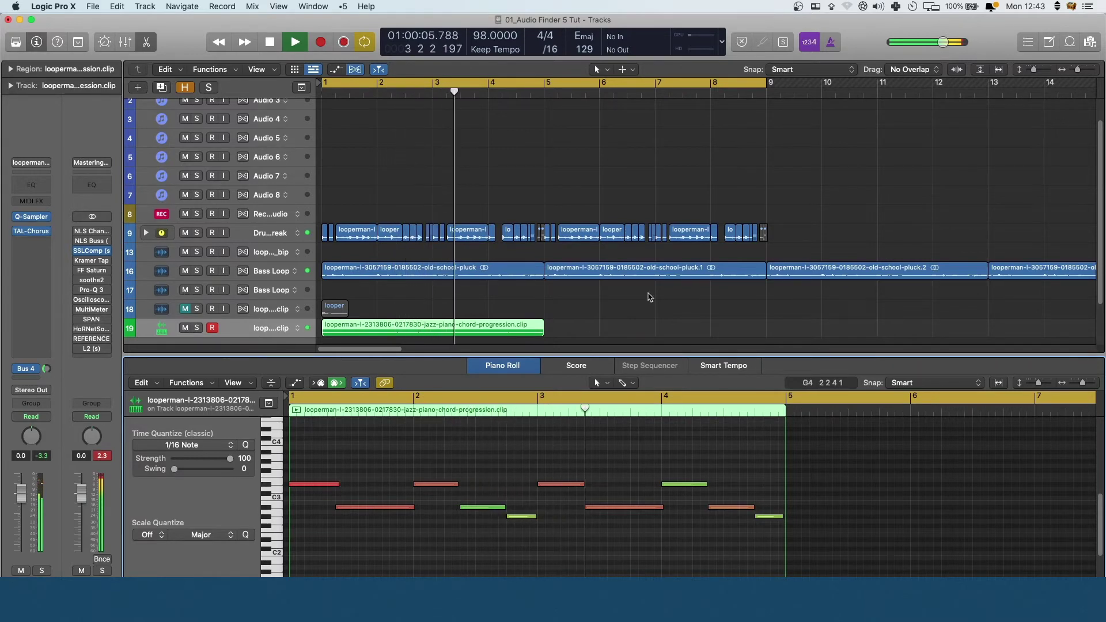
left_click(650, 297)
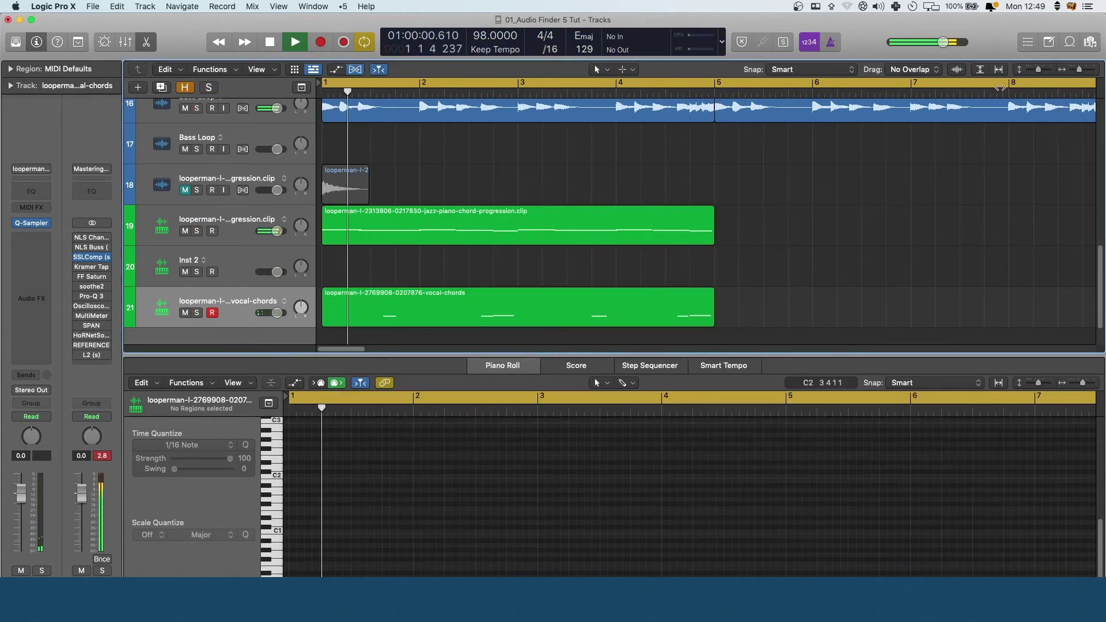
Step: Reduce the track heights and add a track with duplicate settings below the vocal-chords instrument track
key("super+Up")
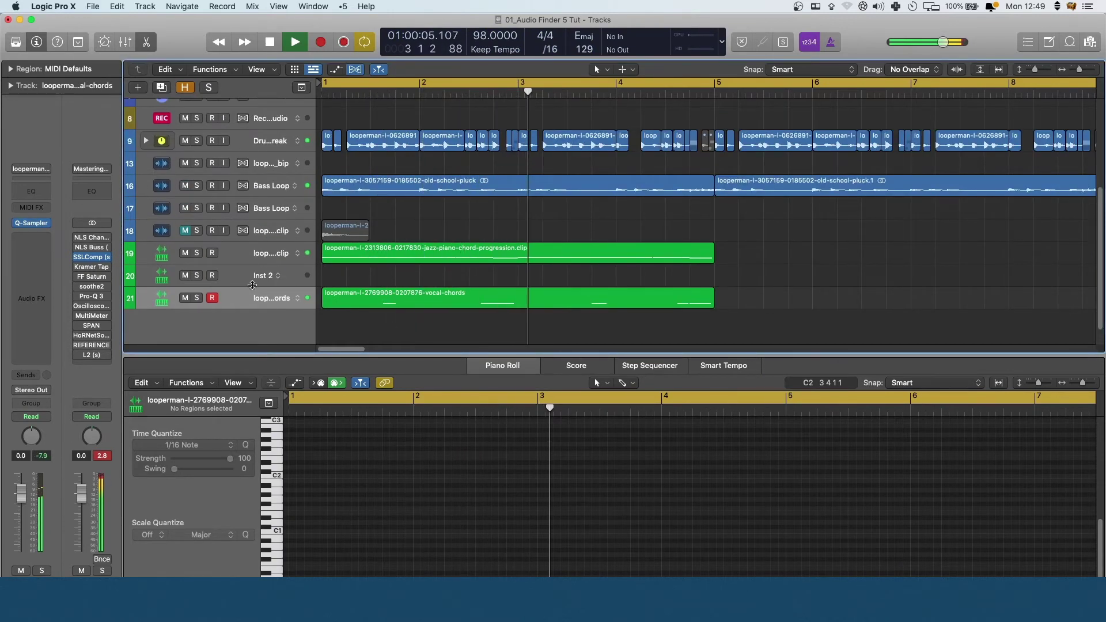
left_click(164, 255)
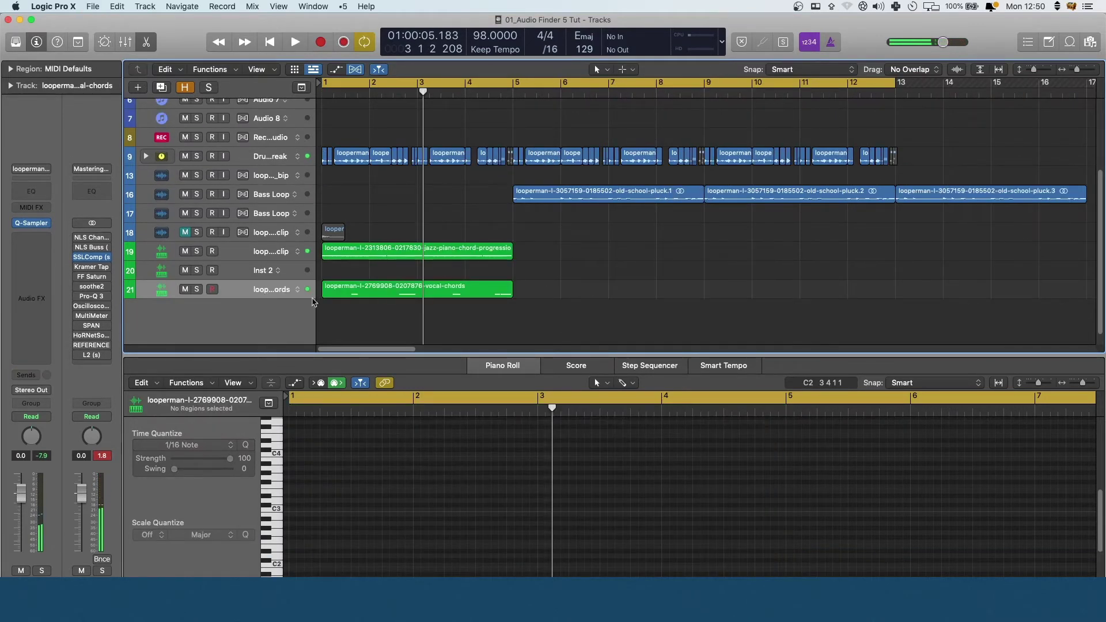
left_click(267, 293)
key("super+d")
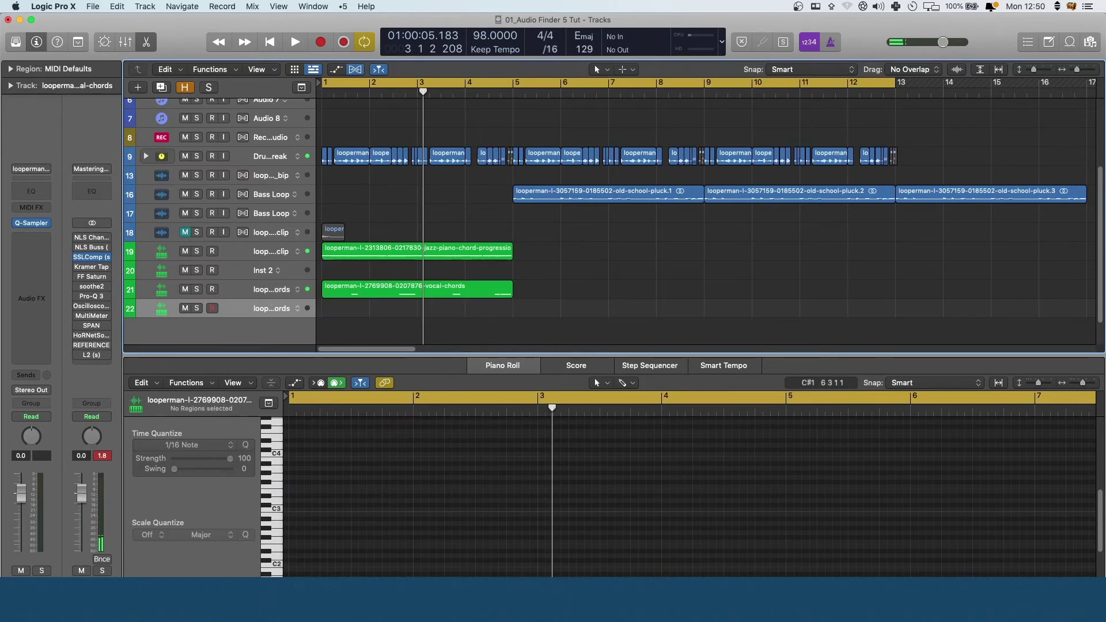
Step: Audition the uk-drill-piano and over-drake-x-tory-lanez samples in AudioFinder and place the latter on a new Logic track from bar 1
key("super+Tab")
left_click(773, 350)
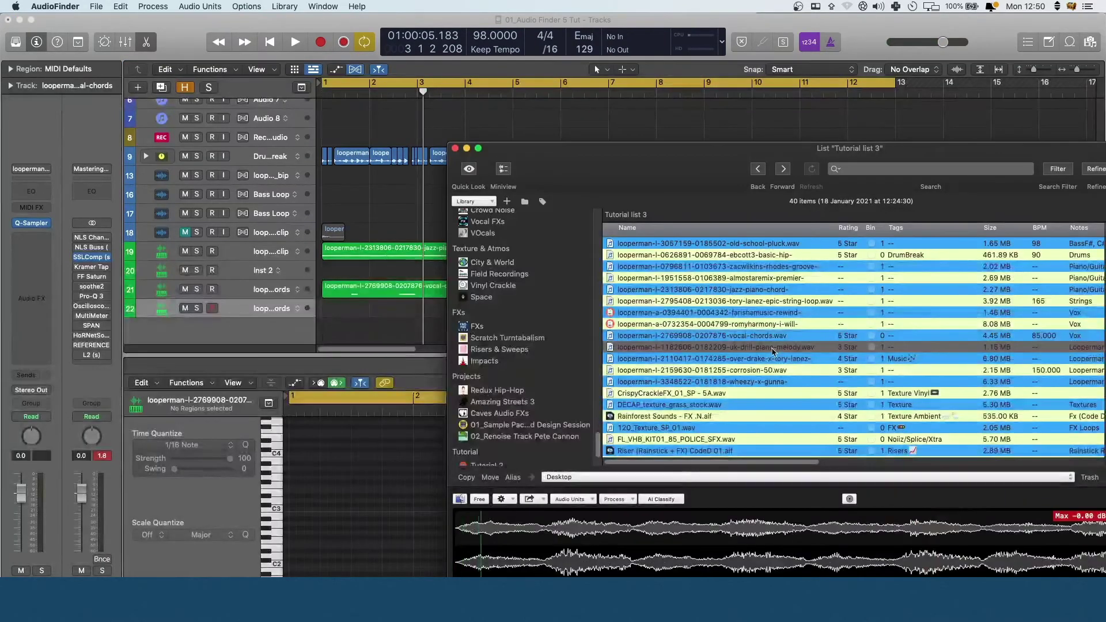
left_click(716, 361)
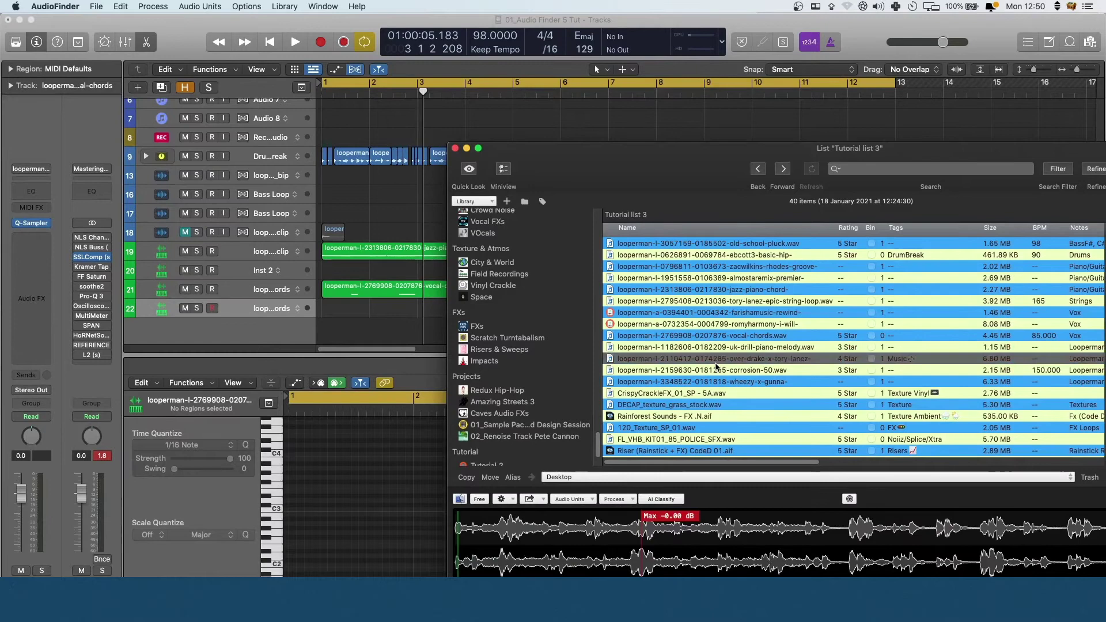
left_click_drag(721, 361, 353, 311)
left_click(356, 311)
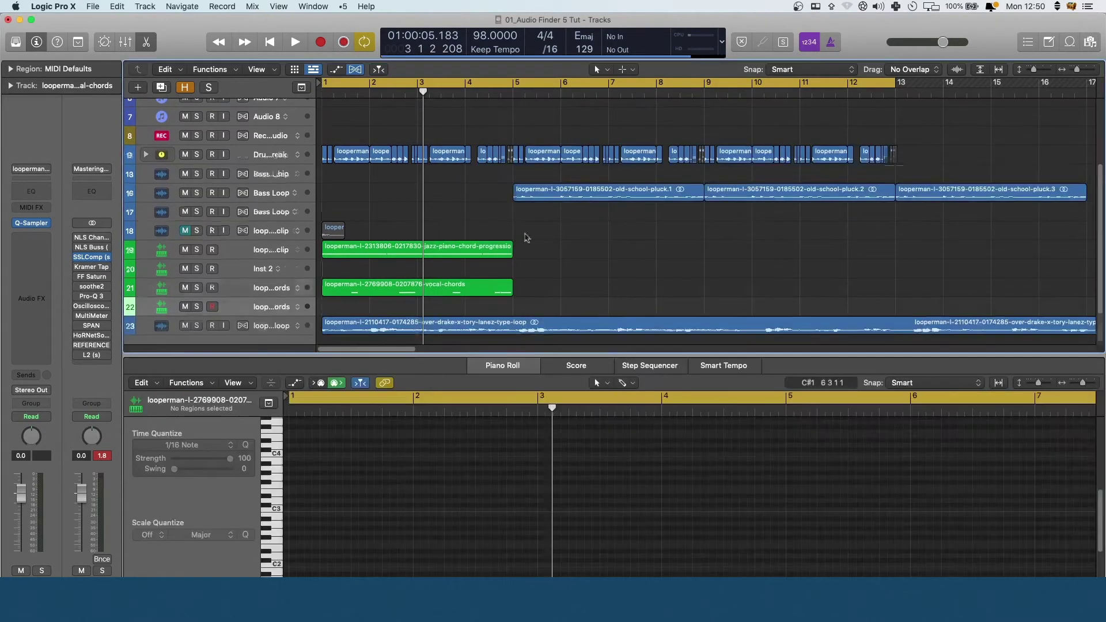
Step: Enlarge the tracks, solo the new over-drake-x-tory-lanez loop track and play it back
scroll(526, 237, "down", 3)
left_click_drag(1033, 69, 1040, 69)
scroll(371, 231, "down", 3)
left_click(196, 252)
key("space")
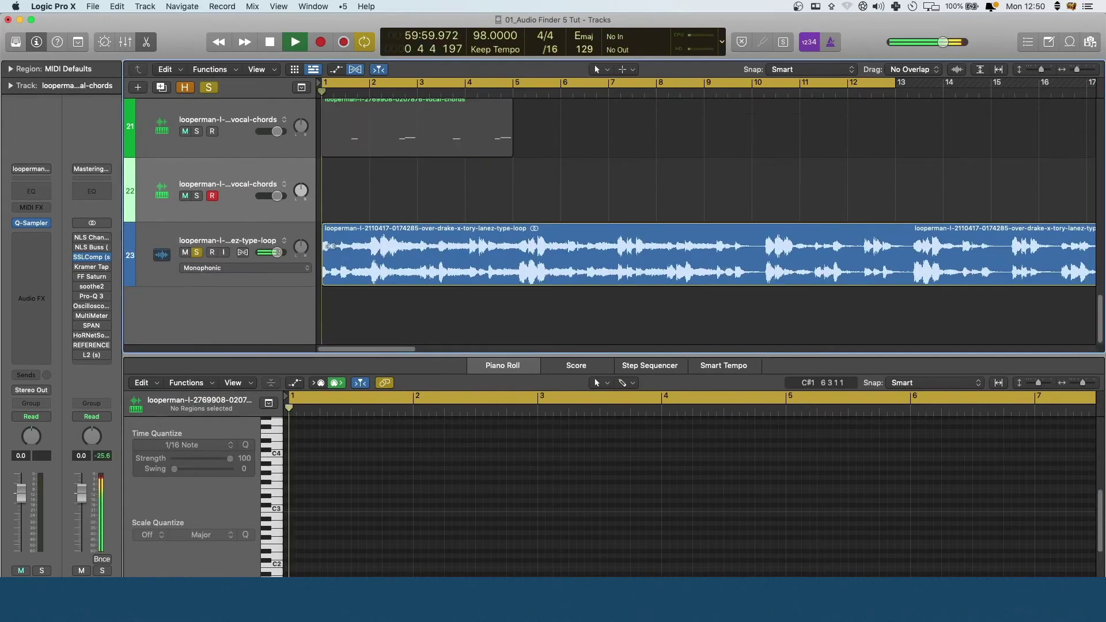
key("space")
scroll(341, 259, "up", 1)
left_click_drag(327, 285, 568, 305)
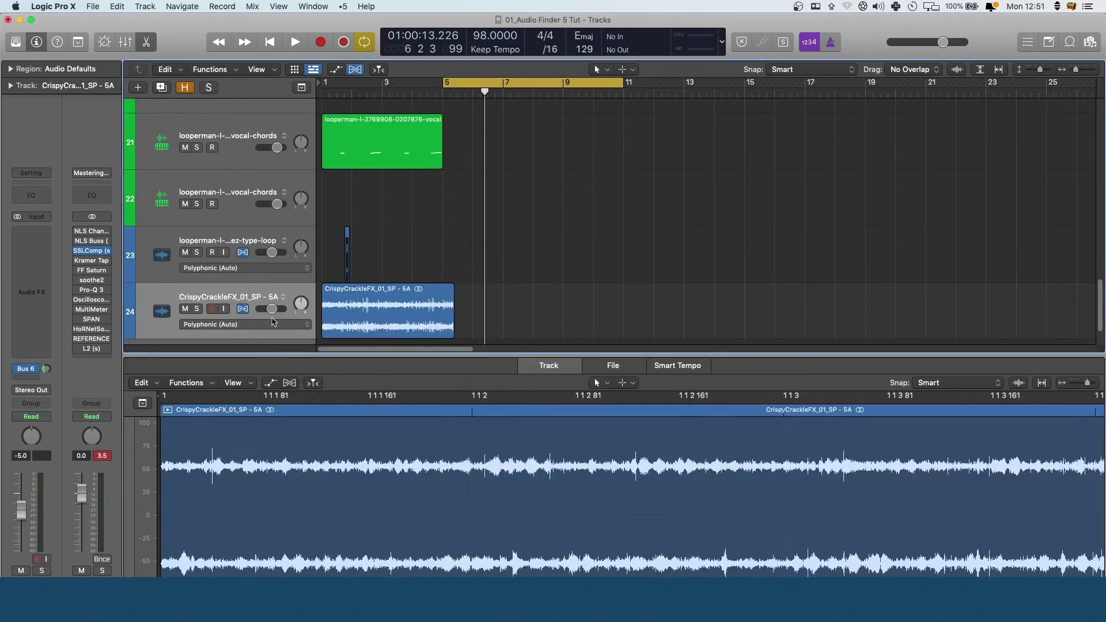
Step: Lower the volume of the CrispyCrackleFX_01_SP - 5A track to -22.5 dB
left_click_drag(272, 309, 266, 310)
scroll(263, 310, "down", 3)
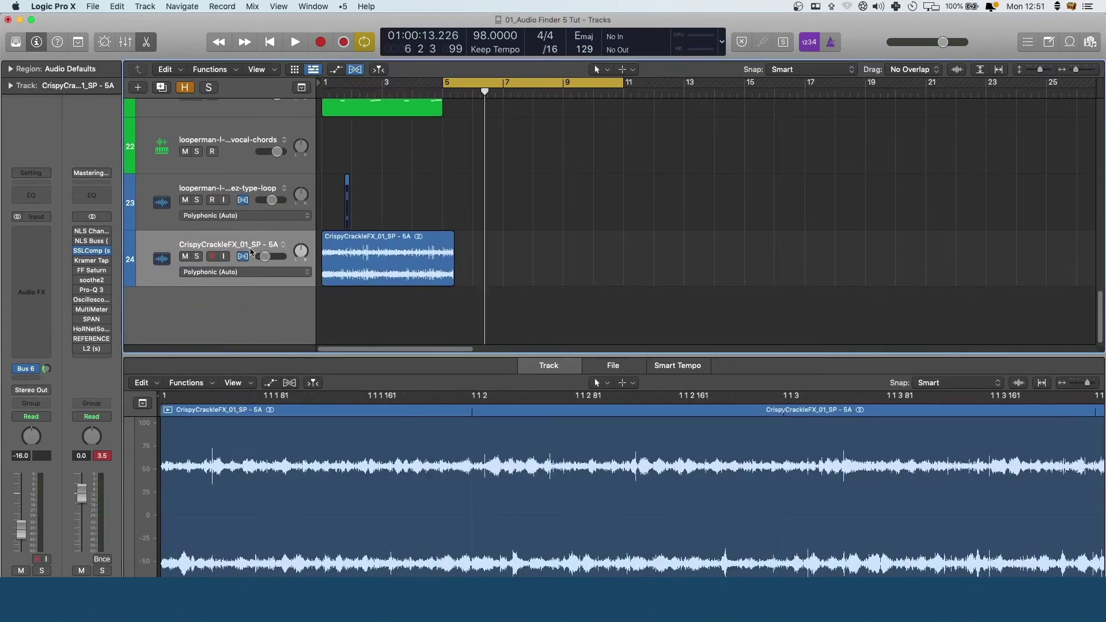
left_click_drag(265, 256, 263, 257)
Step: Add an audio track with duplicate settings and place it above the CrispyCrackleFX_01_SP - 5A track
left_click(272, 277)
key("super+d")
left_click_drag(266, 295, 270, 234)
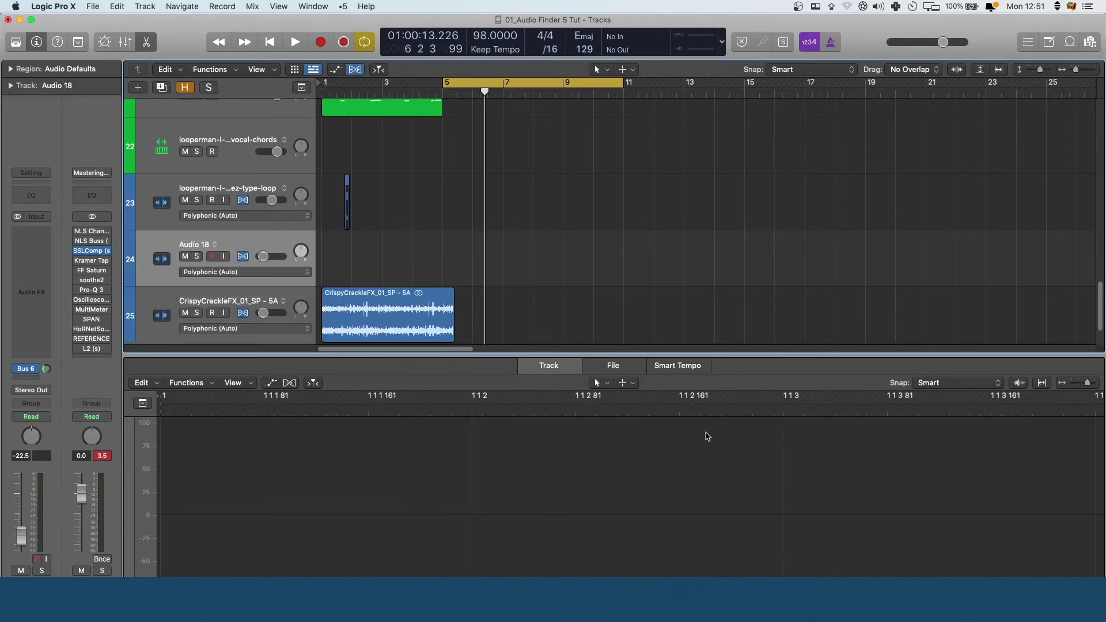
Step: Switch to AudioFinder and audition the grass texture, Rainforest Sounds, 120_Texture_SP_01 and POLICE_SFX samples
key("super+Tab")
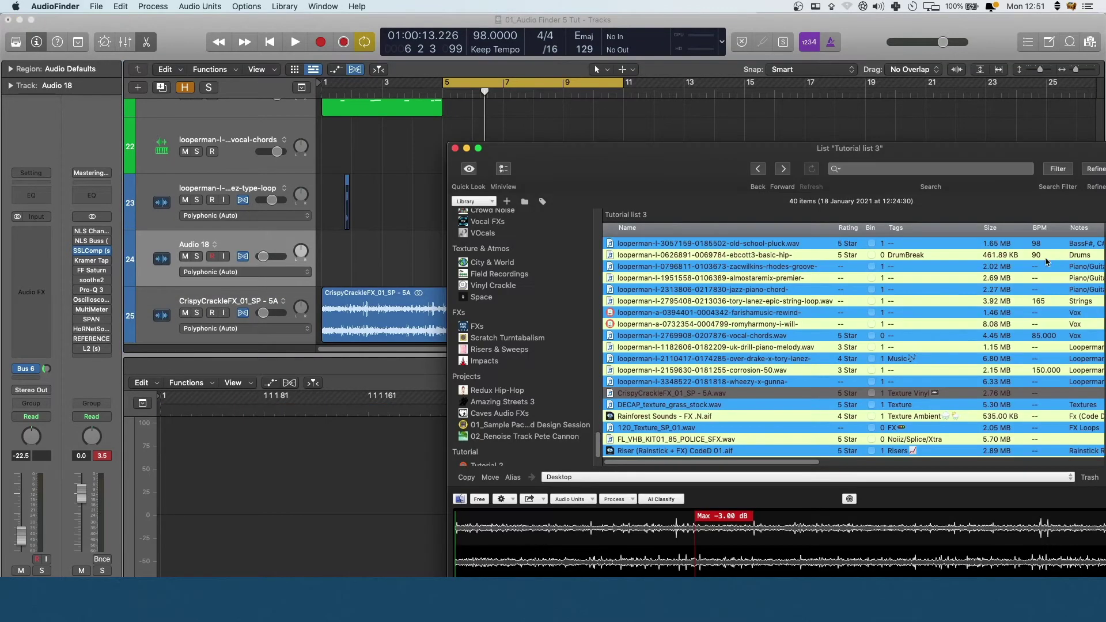
left_click(708, 407)
left_click(695, 417)
left_click(698, 429)
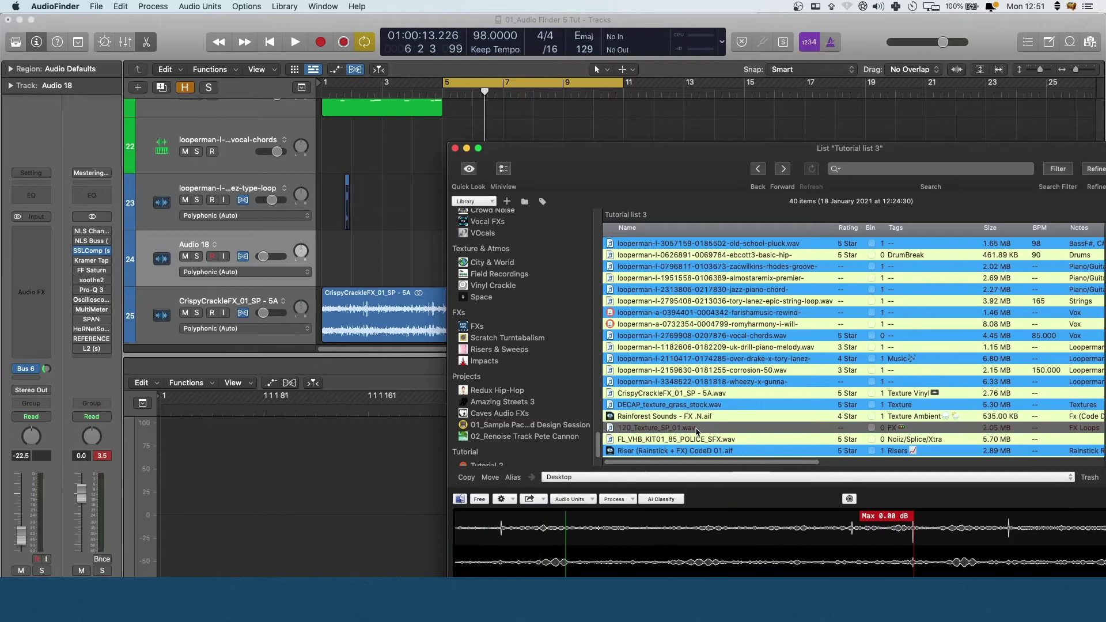
scroll(700, 424, "down", 6)
left_click(687, 278)
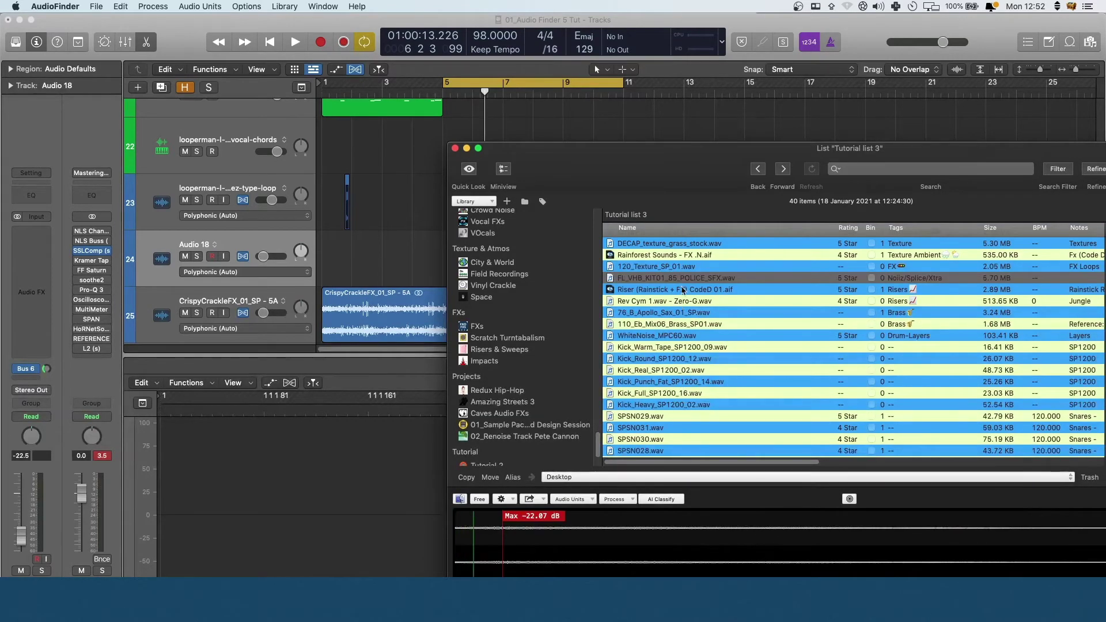
Step: Switch to Logic Pro X and move the second and third old-school-pluck bass regions later, the second starting just after bar 11
key("super+Tab")
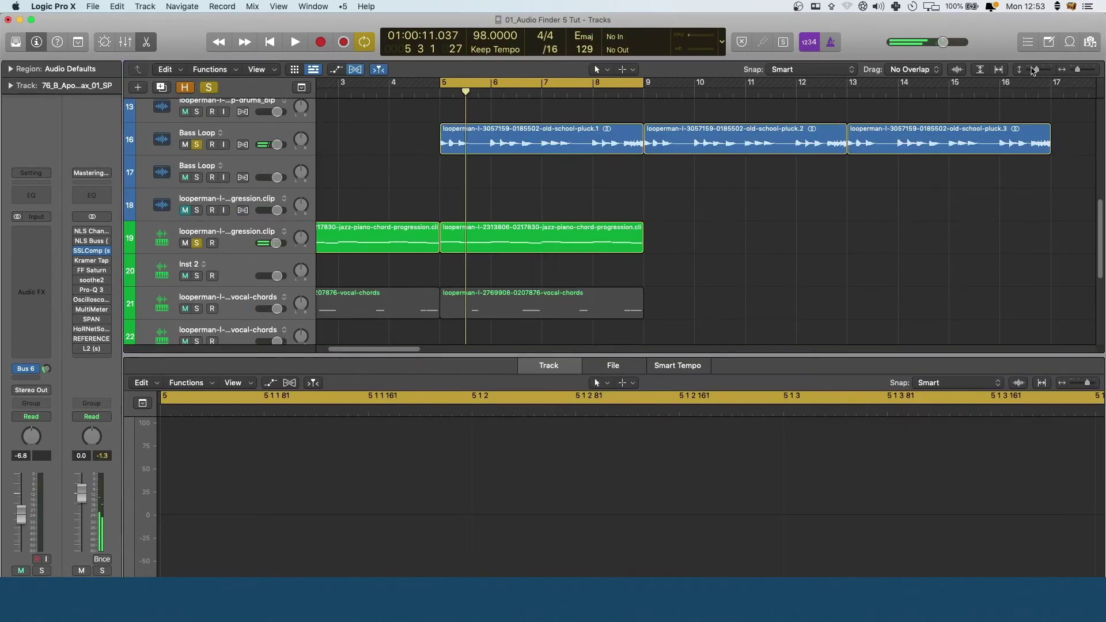
left_click_drag(1036, 70, 1039, 70)
scroll(881, 201, "up", 5)
scroll(893, 213, "down", 3)
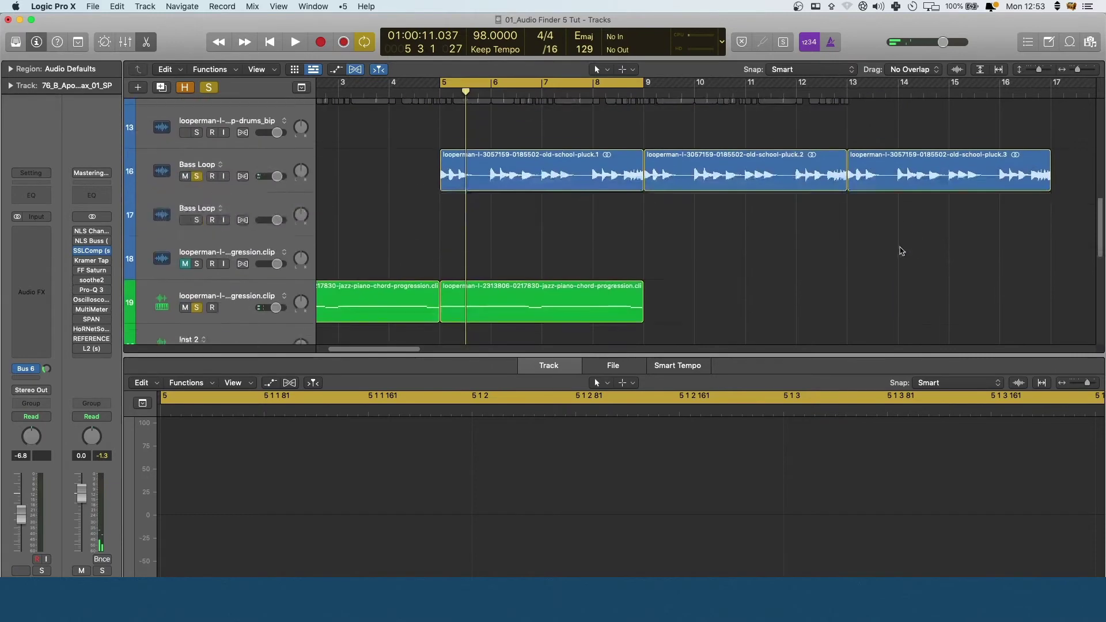
left_click_drag(901, 250, 884, 170)
Step: Transpose the old-school-pluck bass region at bar 5 up by 5 semitones and play it with the piano chords
left_click(529, 165)
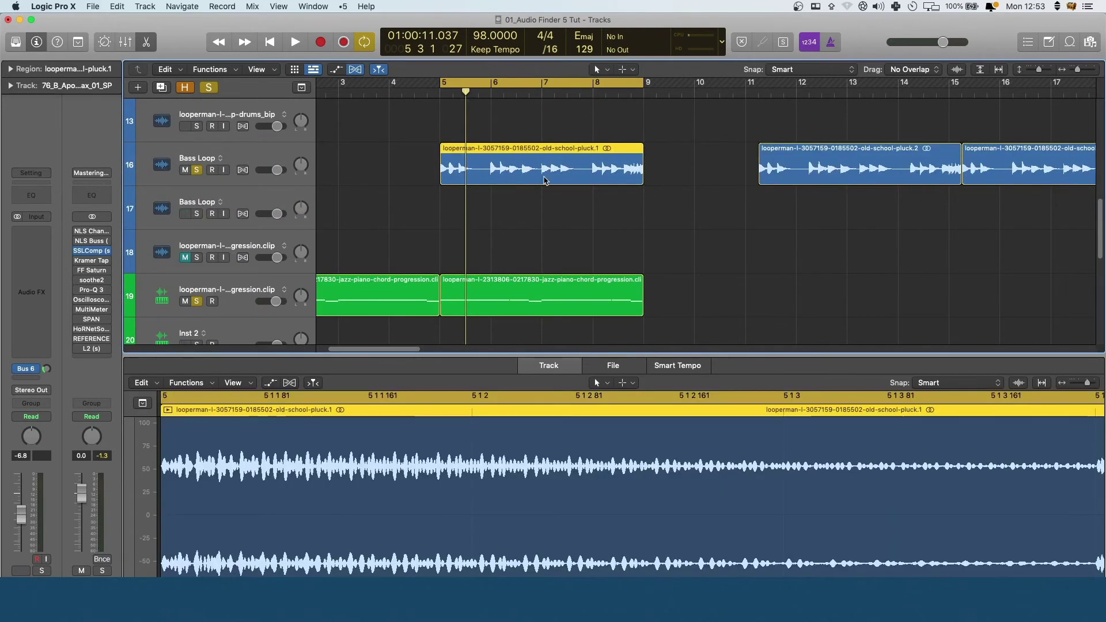
key("alt+Up")
key("alt+Up")
key("alt+Up")
key("alt+Up")
key("alt+Up")
key("space")
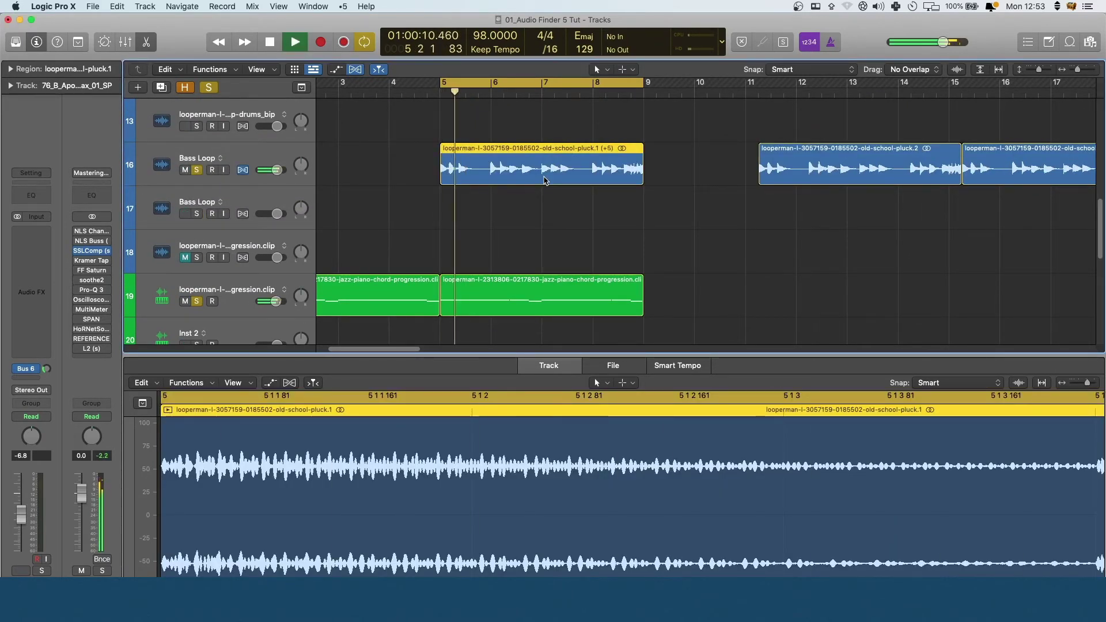
key("shift+Return")
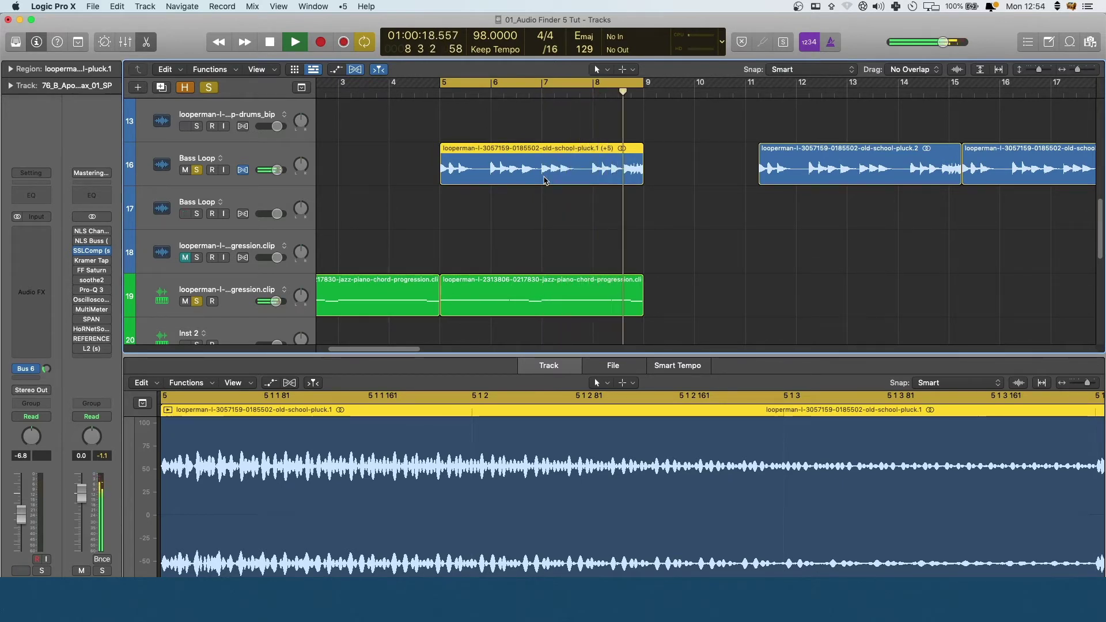
Step: Stop playback and delete the two old-school-pluck regions after bar 11 on the Bass Loop track
key("space")
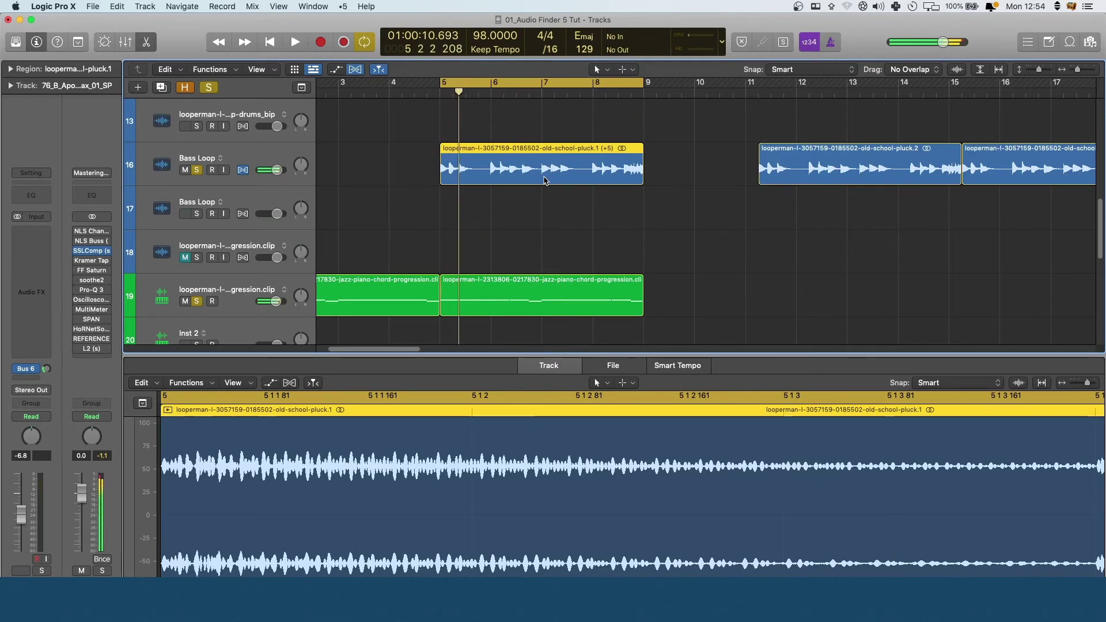
left_click(684, 216)
scroll(684, 216, "down", 4)
left_click_drag(875, 162, 630, 221)
key("BackSpace")
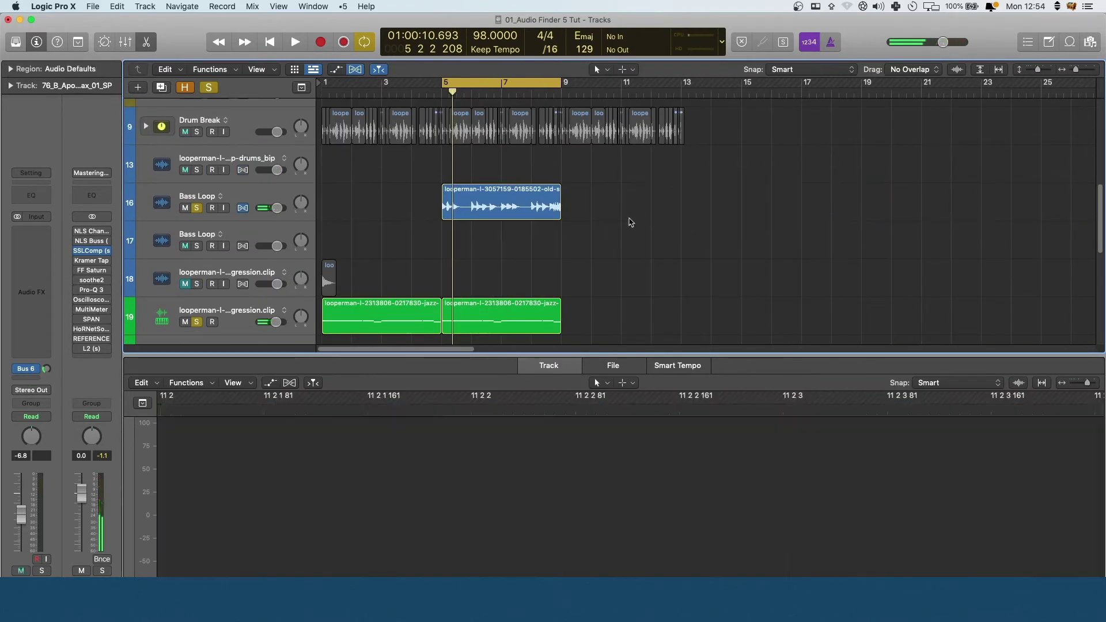
Step: Compare the old-school-pluck bass region at bar 5 transposed by +3 and +5 semitones, ending on +5
left_click(541, 206)
key("space")
scroll(593, 225, "up", 5)
key("space")
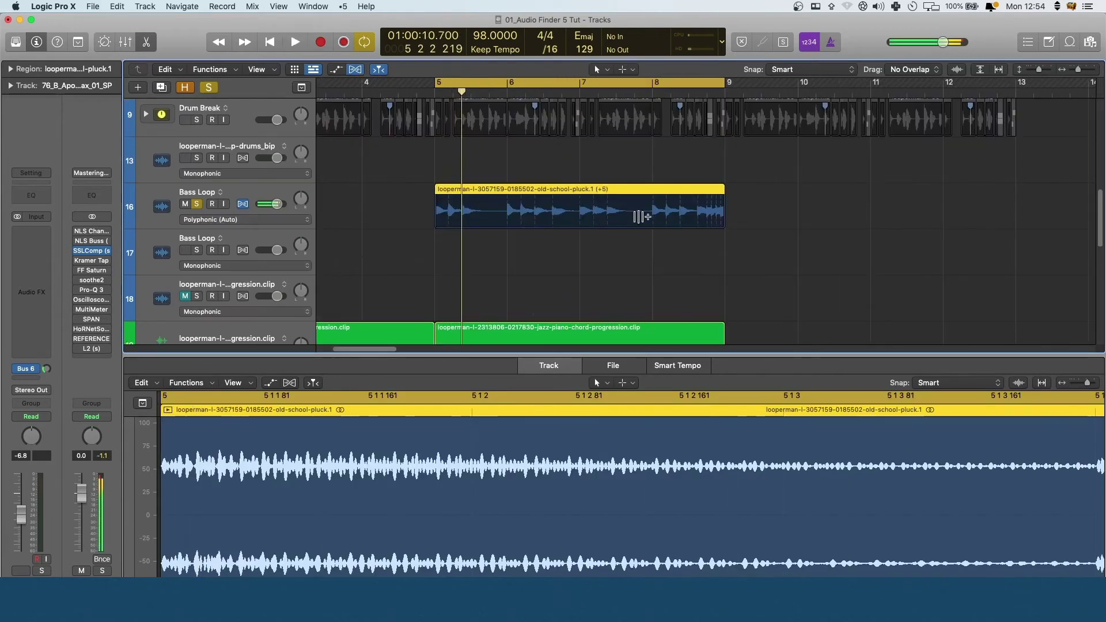
key("space")
key("space")
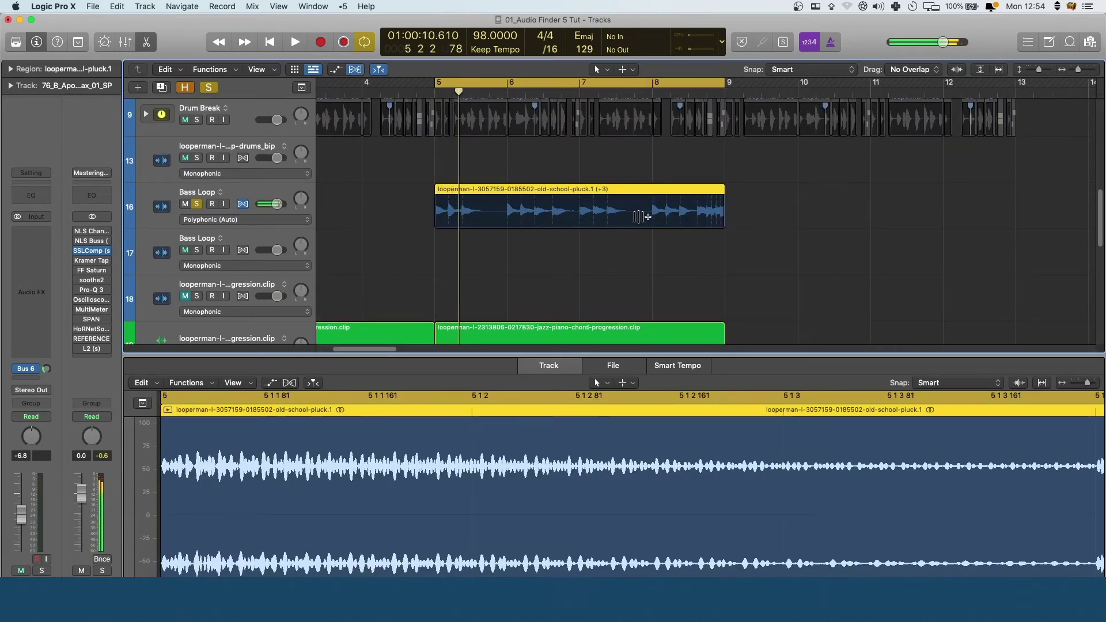
key("space")
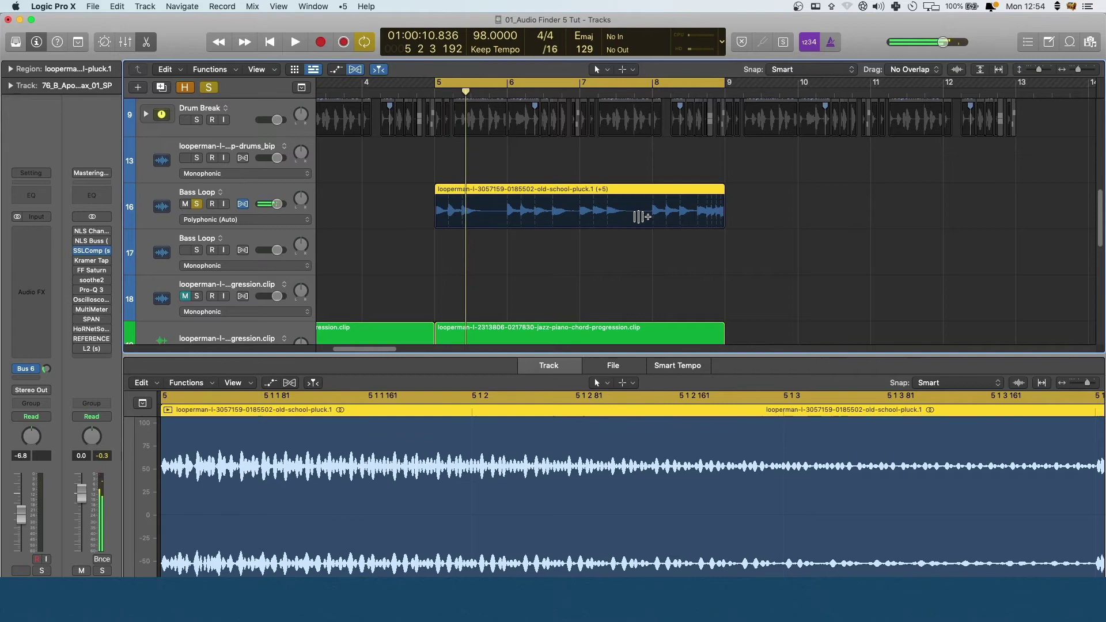
key("space")
key("space")
key("space")
key("space")
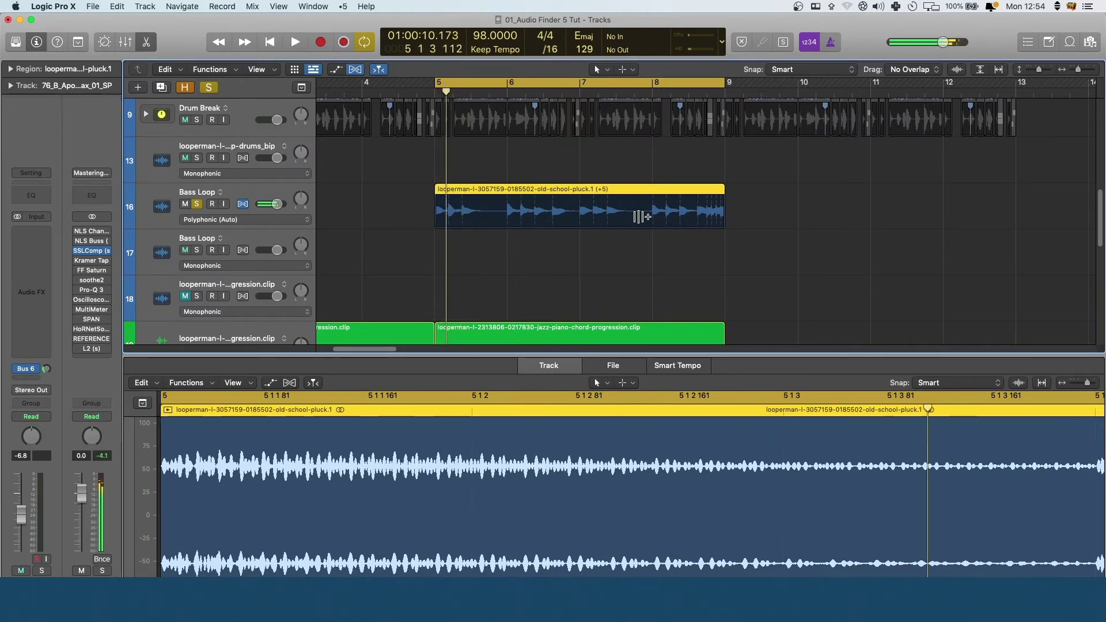
Step: Copy the old-school-pluck bass region from bar 5 to bar 9 and audition the original at +6 and +5 semitones
left_click(762, 180)
left_click_drag(584, 190, 874, 196)
left_click(831, 179)
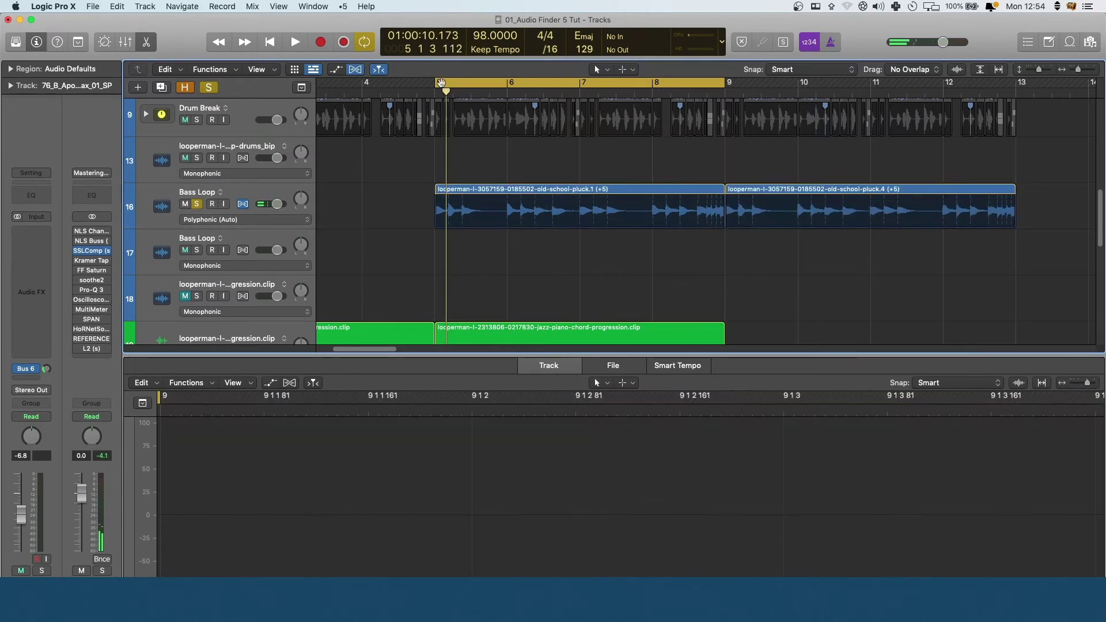
left_click(545, 200)
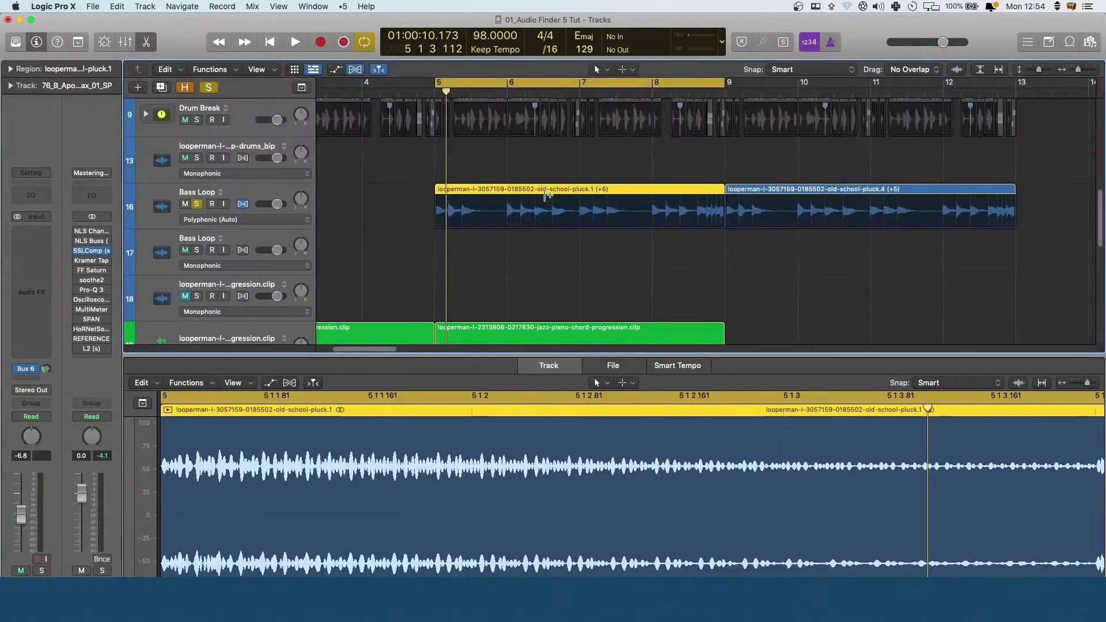
key("space")
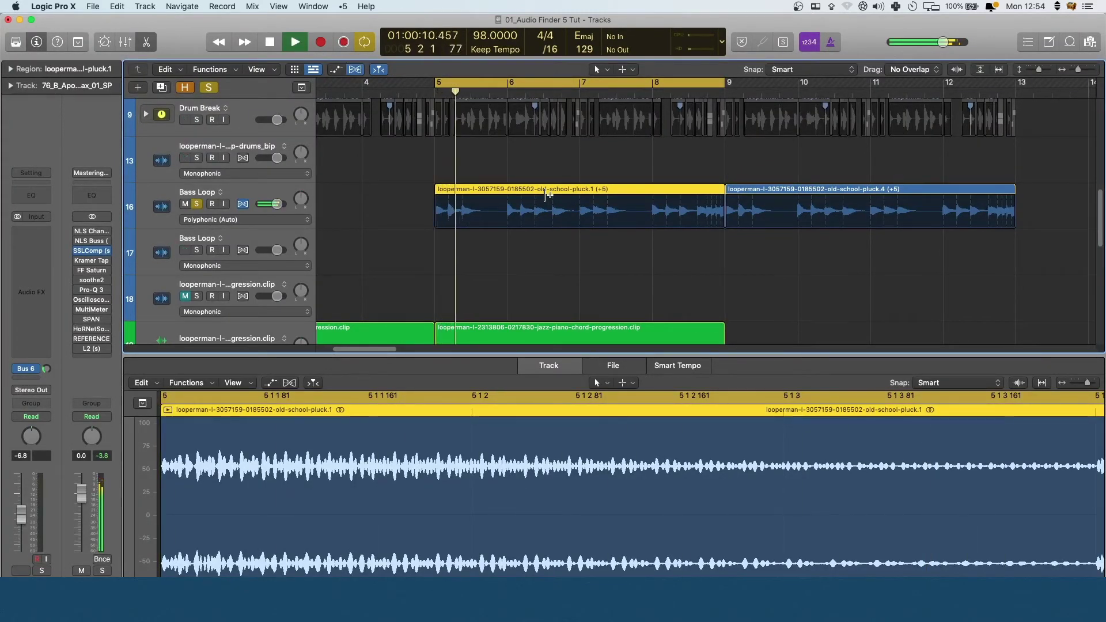
Step: Turn off track soloing and play the arrangement with a new cycle range, checking the police SFX and crackle tracks
left_click(209, 87)
left_click_drag(399, 84, 981, 96)
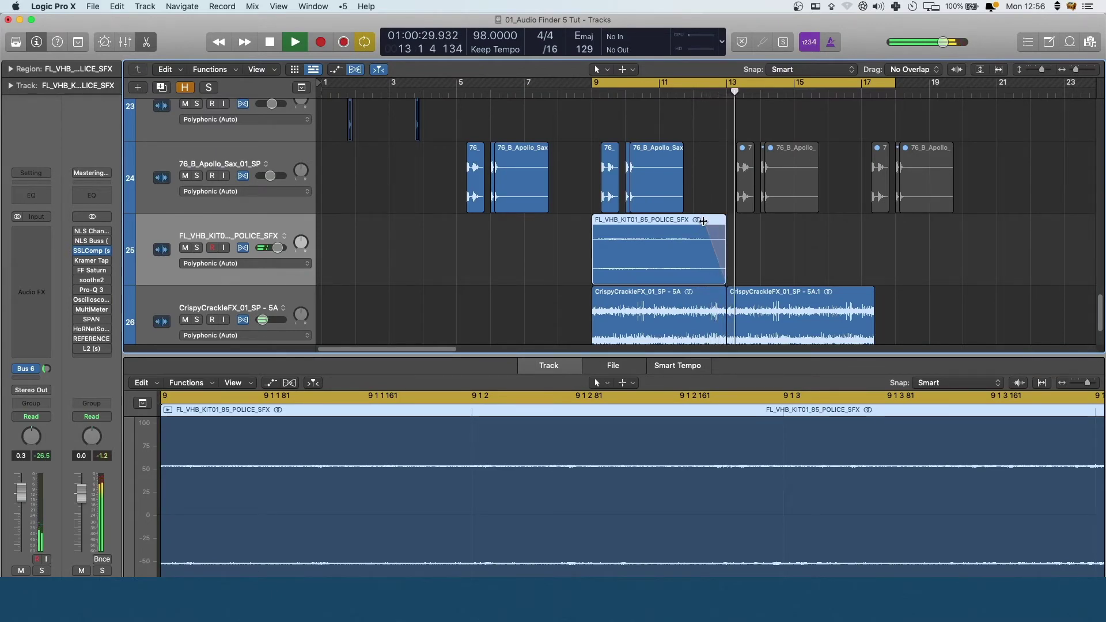
left_click(772, 234)
scroll(819, 210, "up", 2)
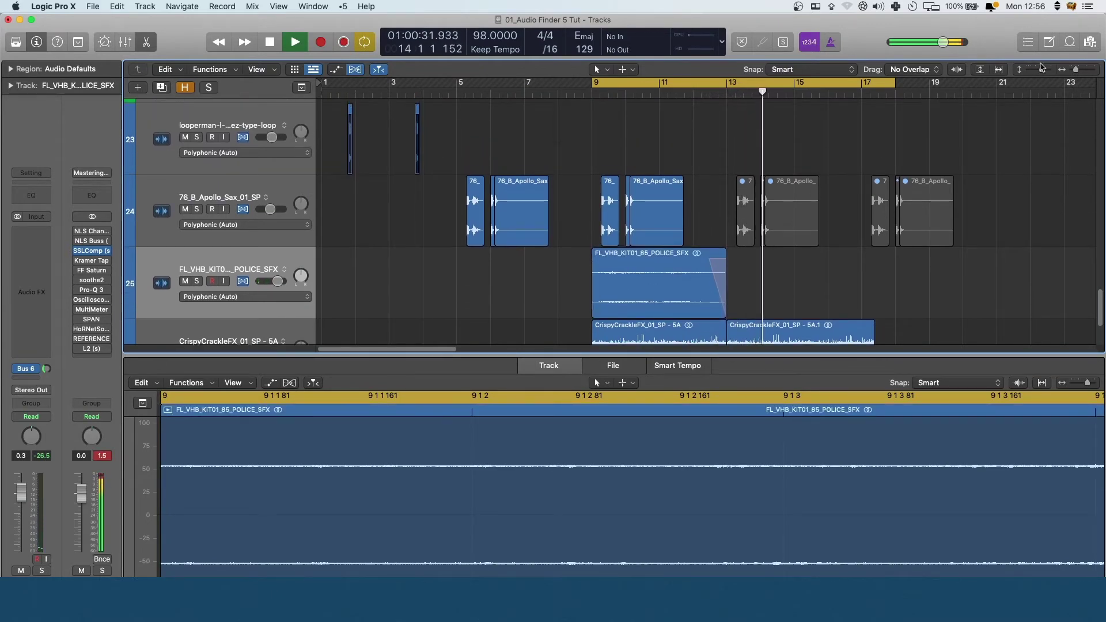
left_click_drag(1042, 70, 1031, 69)
key("space")
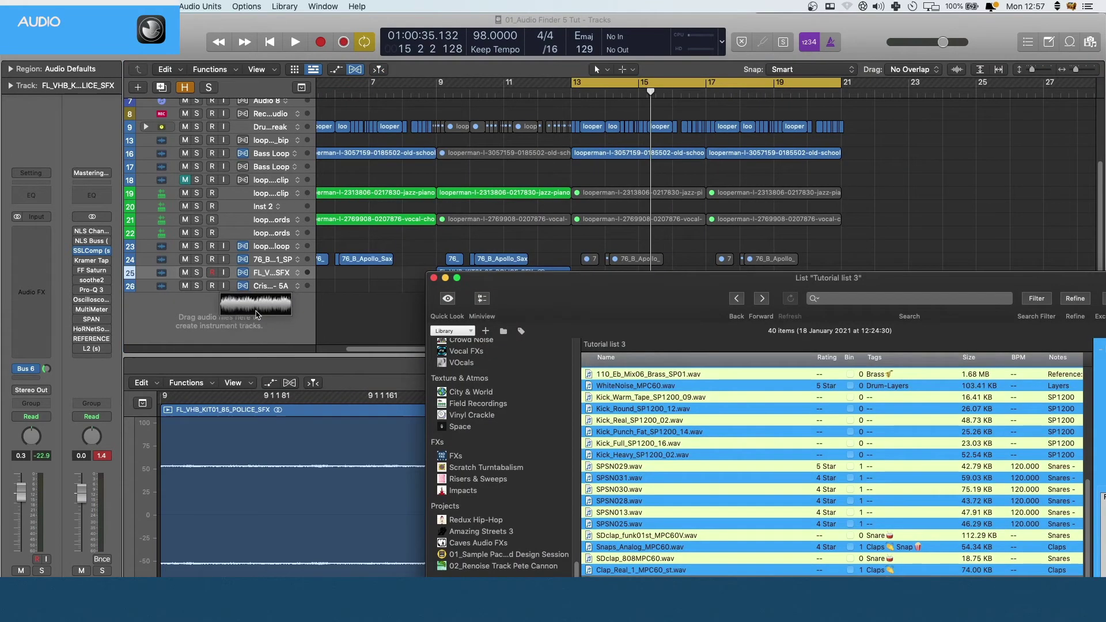
Step: Add the Akai S950 Test Tone sample as a new sampler track and play it soloed with the Bass Loop track
left_click_drag(258, 311, 234, 266)
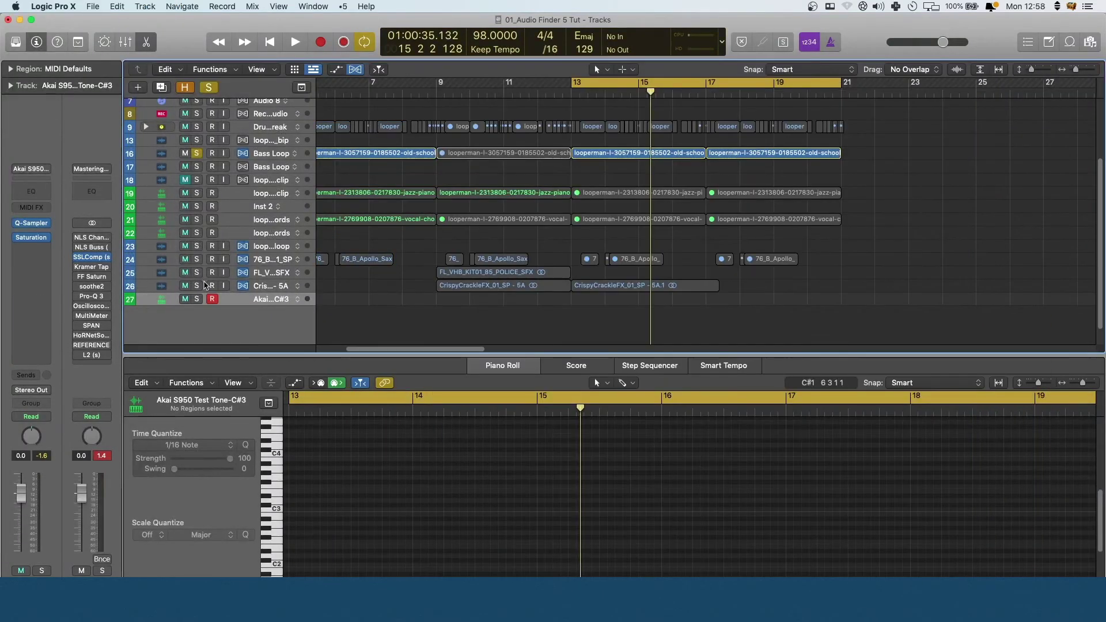
key("space")
left_click(195, 300)
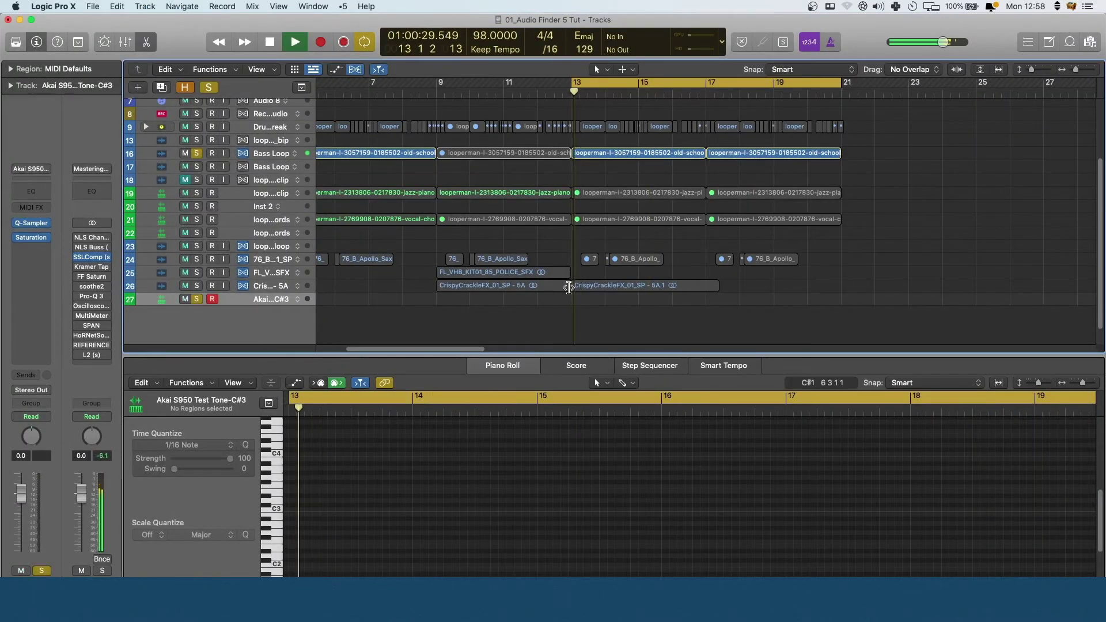
Step: Create a MIDI region at bar 13 on the Akai S950 Test Tone track and duplicate it at bar 17
right_click(576, 302)
left_click(594, 306)
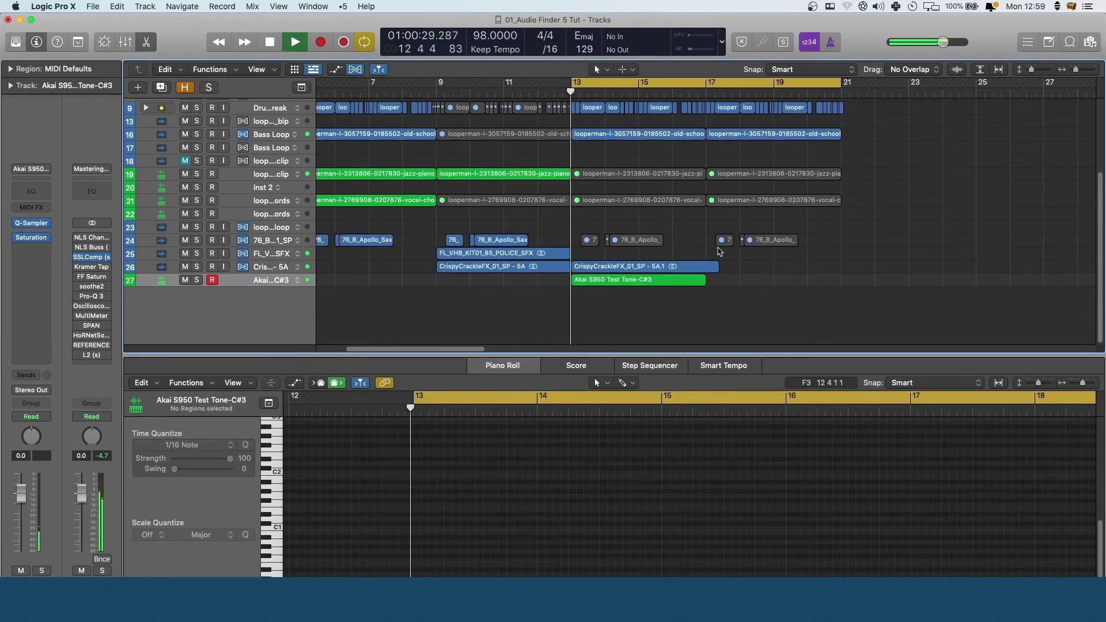
left_click_drag(1030, 69, 1035, 69)
left_click_drag(697, 285, 851, 251)
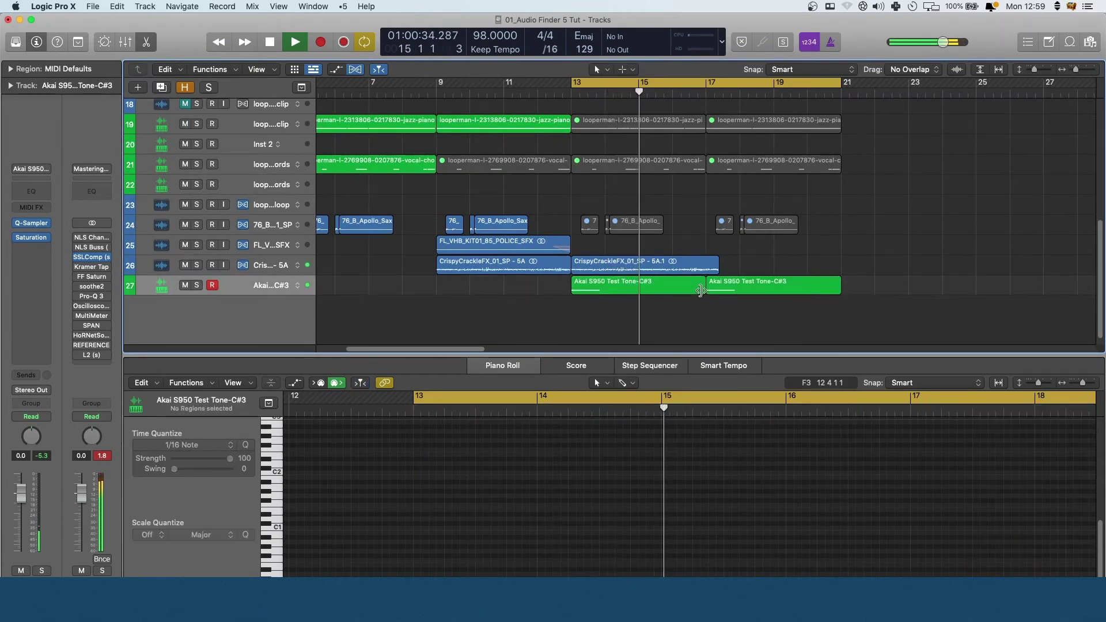
Step: Shorten the two Akai S950 Test Tone regions so they end at bars 16 and 20
left_click_drag(703, 289, 670, 291)
left_click(829, 288)
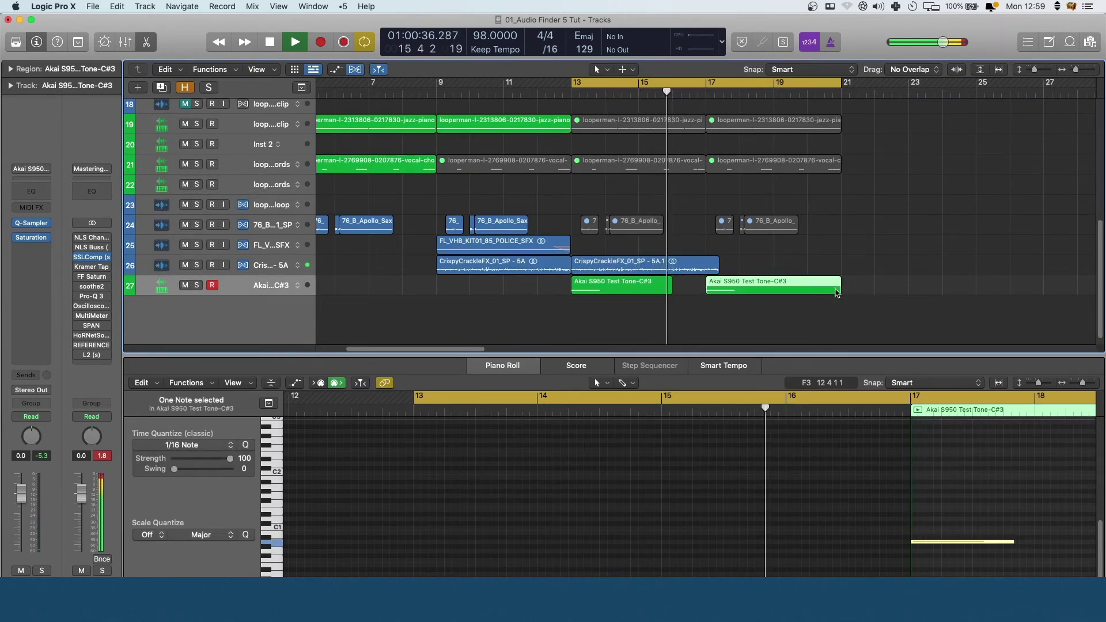
left_click_drag(834, 292, 807, 291)
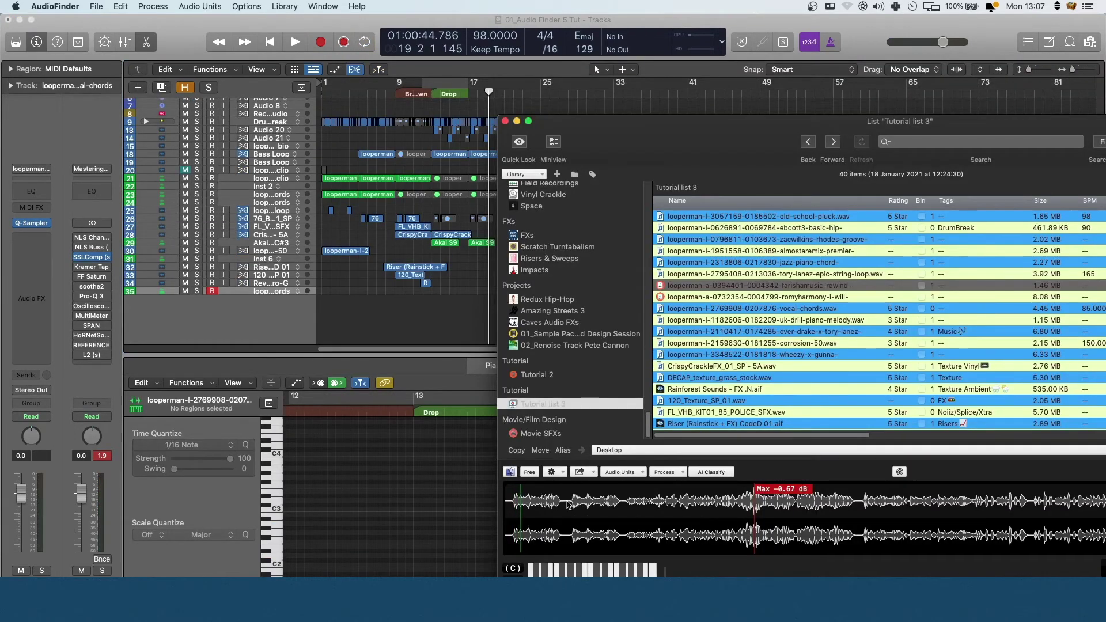
Step: Select the opening section of the farishamusic-rewind vocal in AudioFinder, load it into Quick Sampler on track 35, and audition its slices
left_click_drag(514, 504, 615, 511)
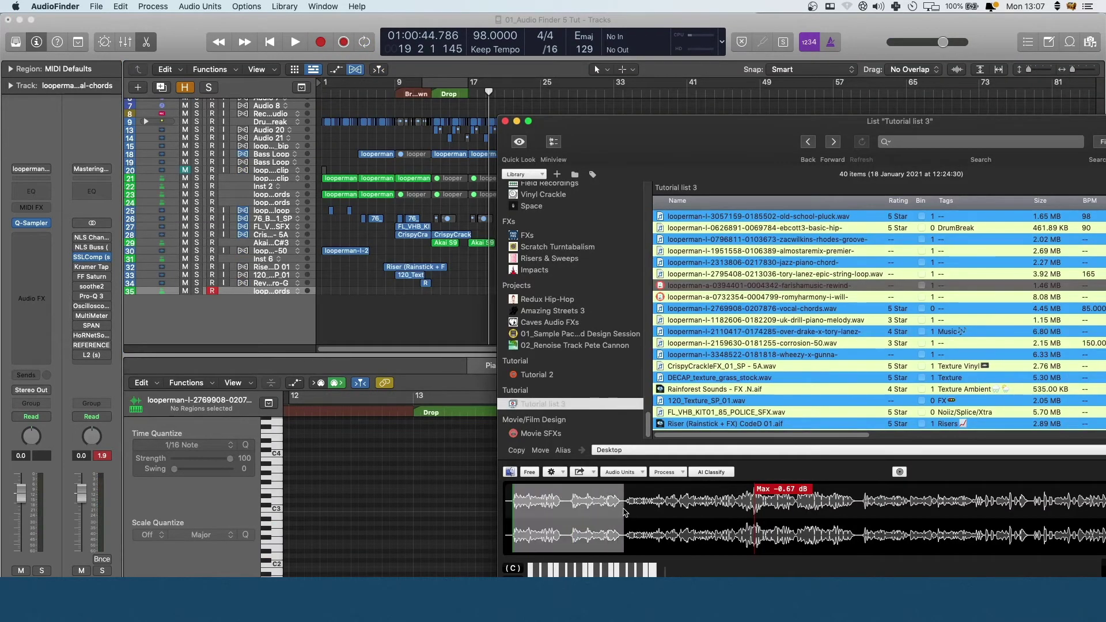
left_click_drag(520, 433, 266, 292)
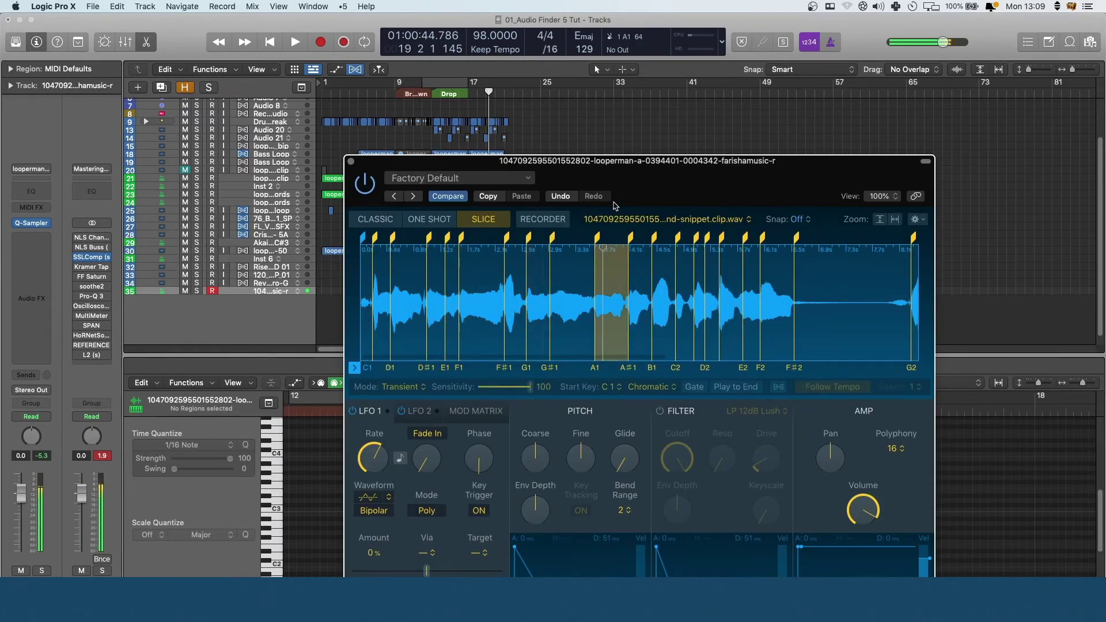
left_click_drag(659, 187, 789, 162)
left_click(538, 277)
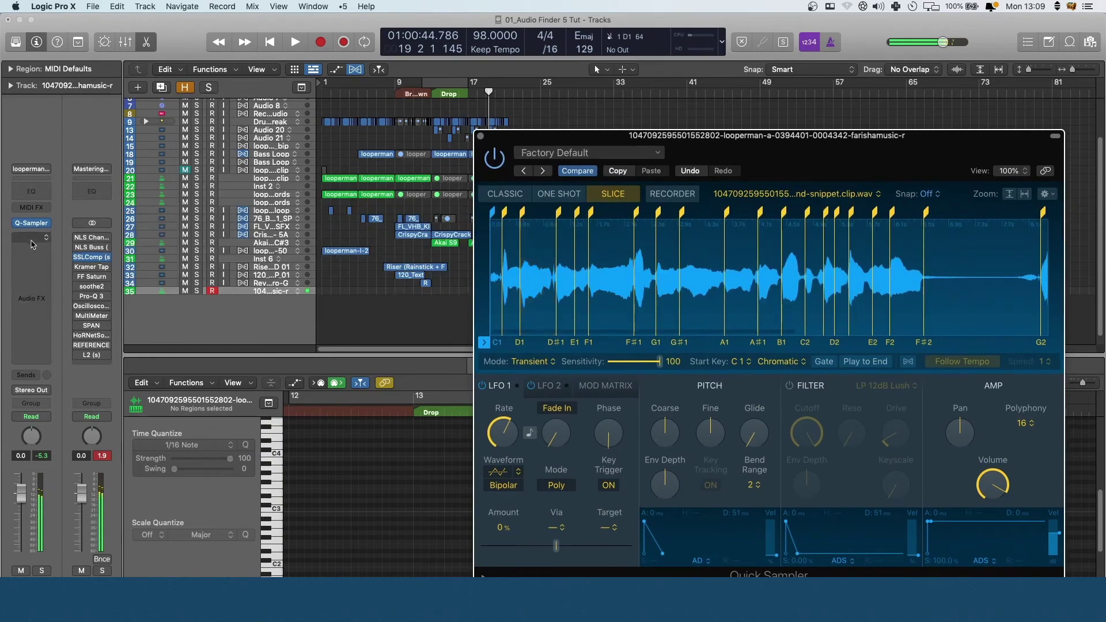
Step: Add sends from the farishamusic sampler track to Bus 4 → Plate and Bus 10 → Parallel Comp
left_click(45, 223)
left_click(60, 186)
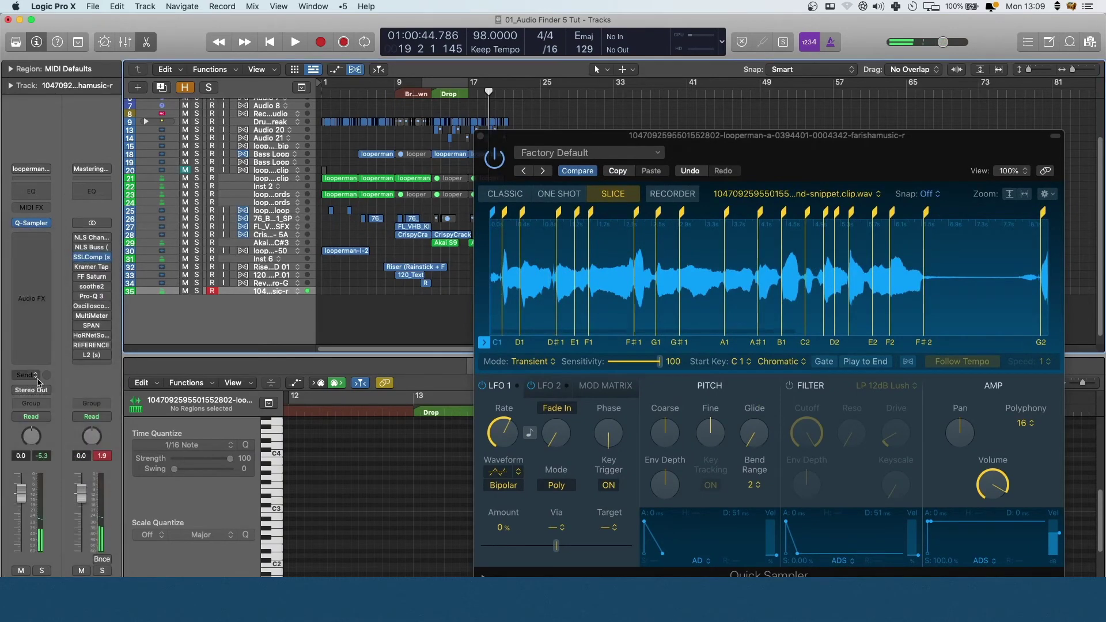
left_click(36, 374)
mouse_move(40, 390)
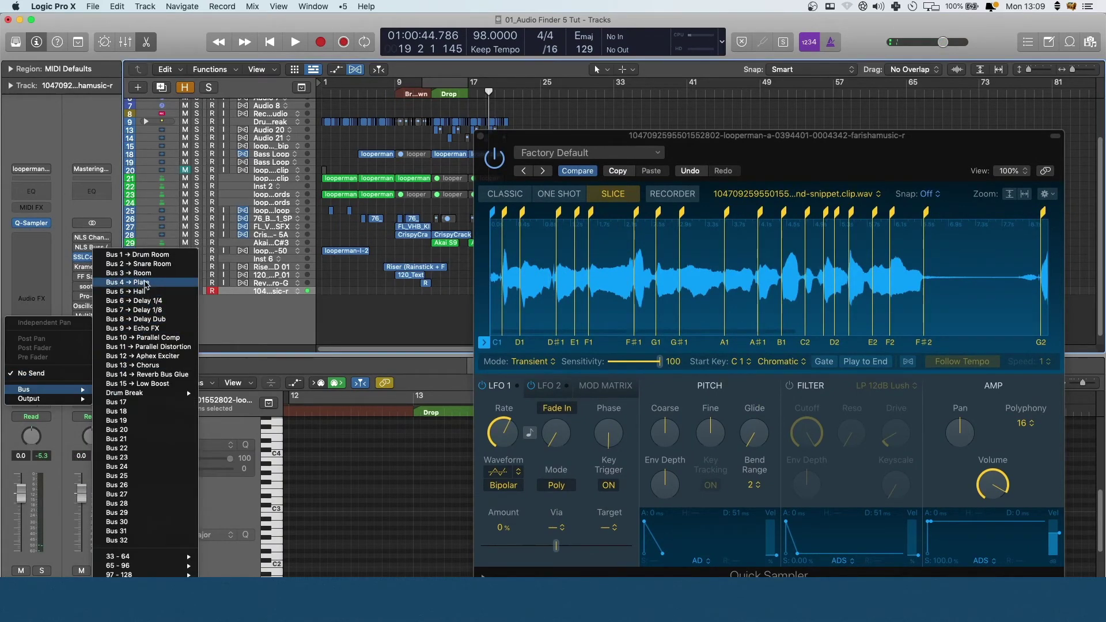
left_click(139, 283)
left_click(37, 375)
mouse_move(37, 383)
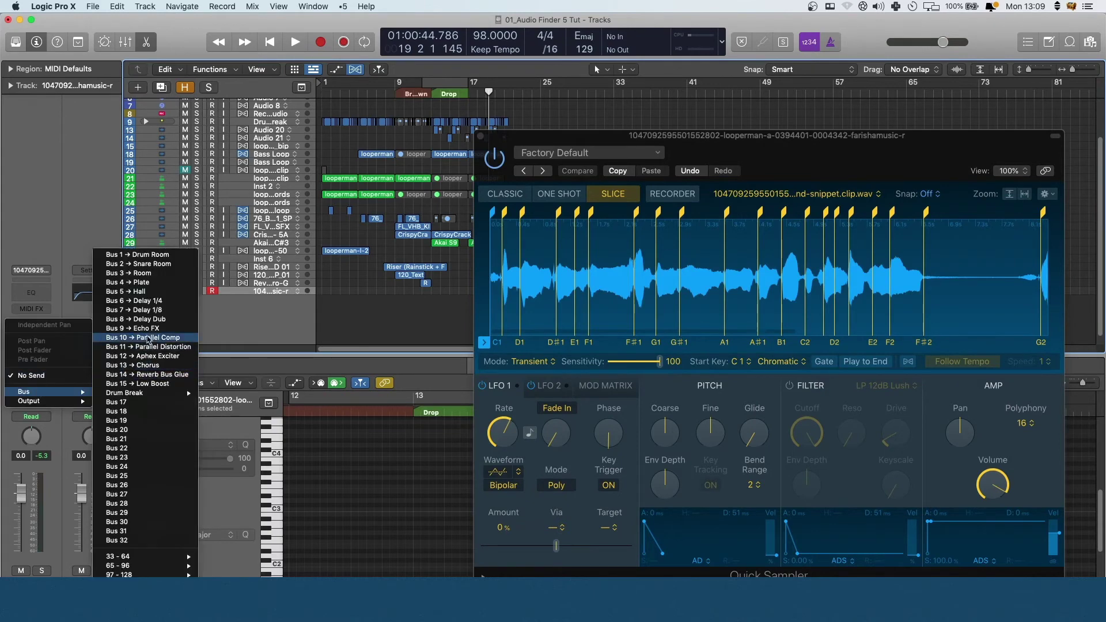
left_click(144, 340)
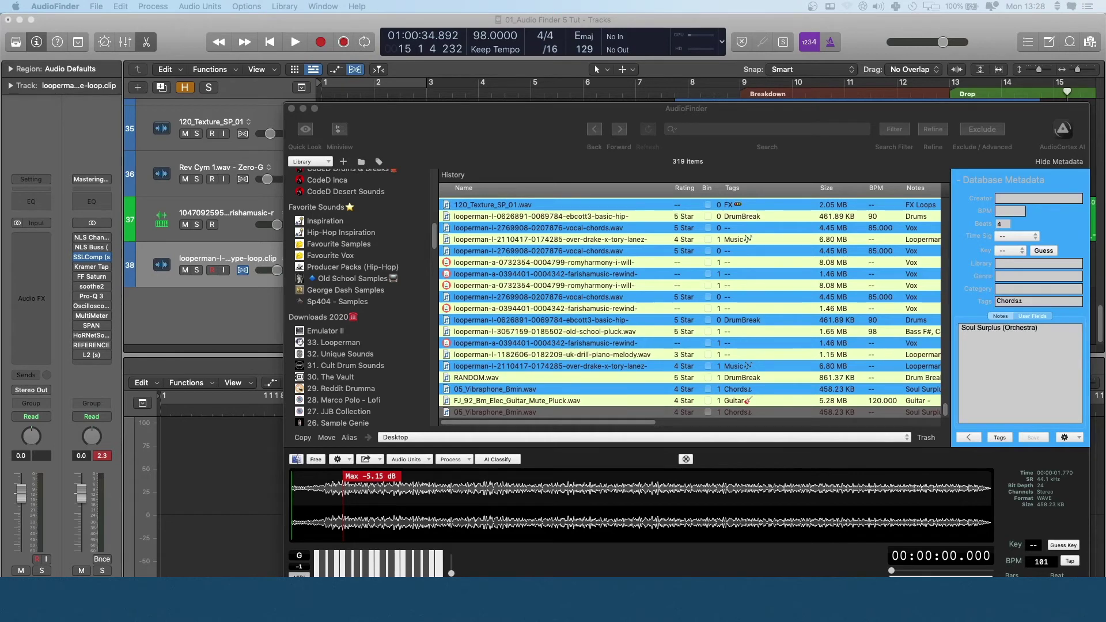
Step: Switch to Logic Pro X, show the whole arrangement and play it from the beginning
left_click(853, 26)
scroll(678, 185, "down", 5)
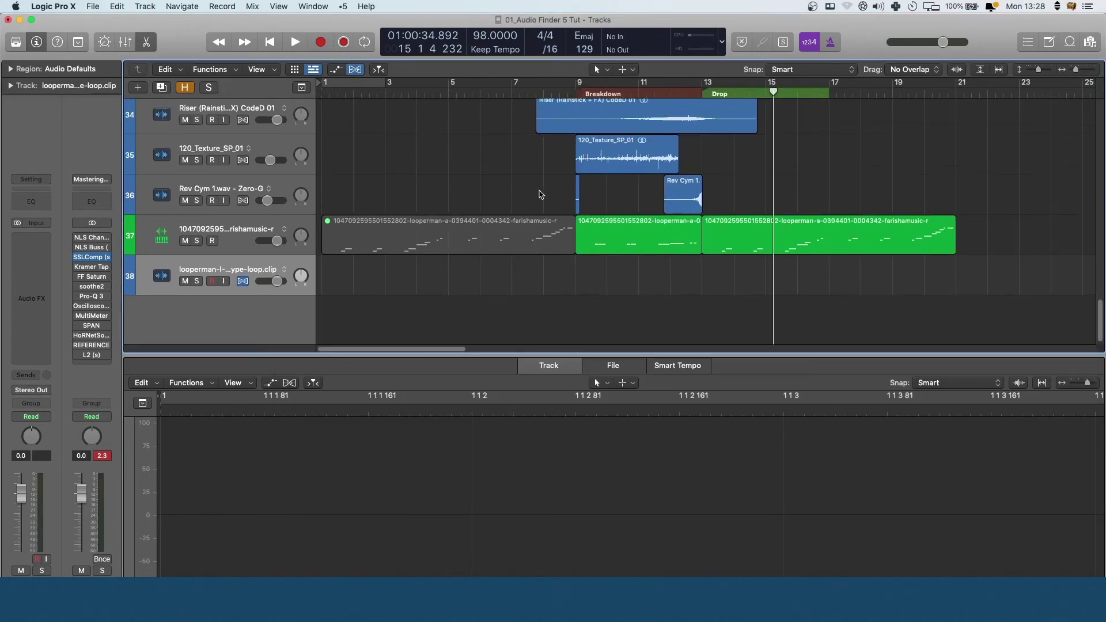
key("z")
key("Return")
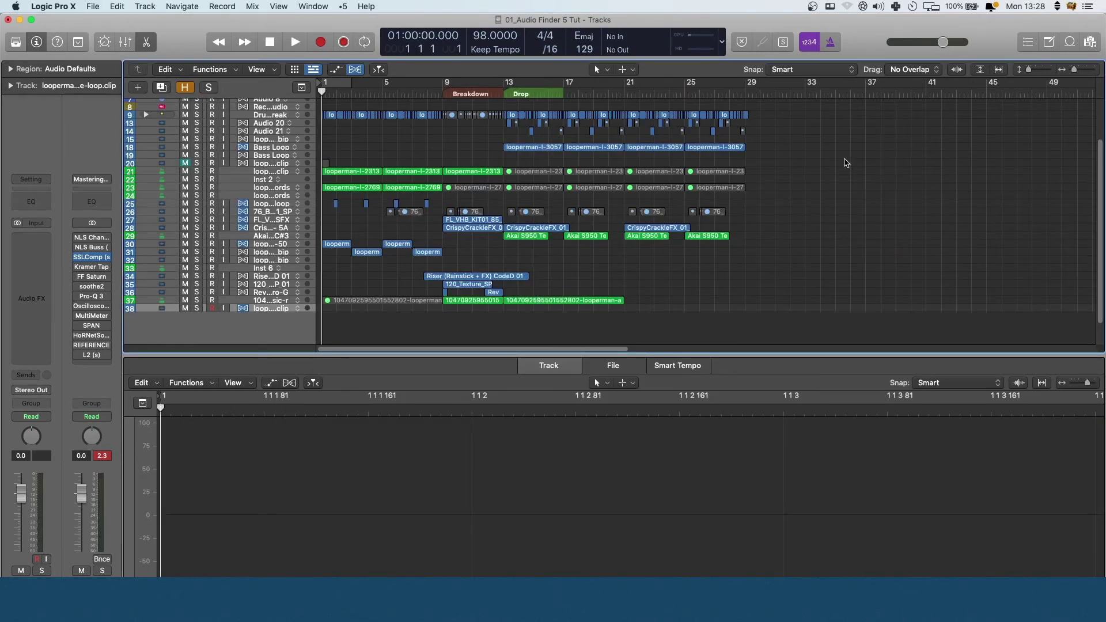
key("space")
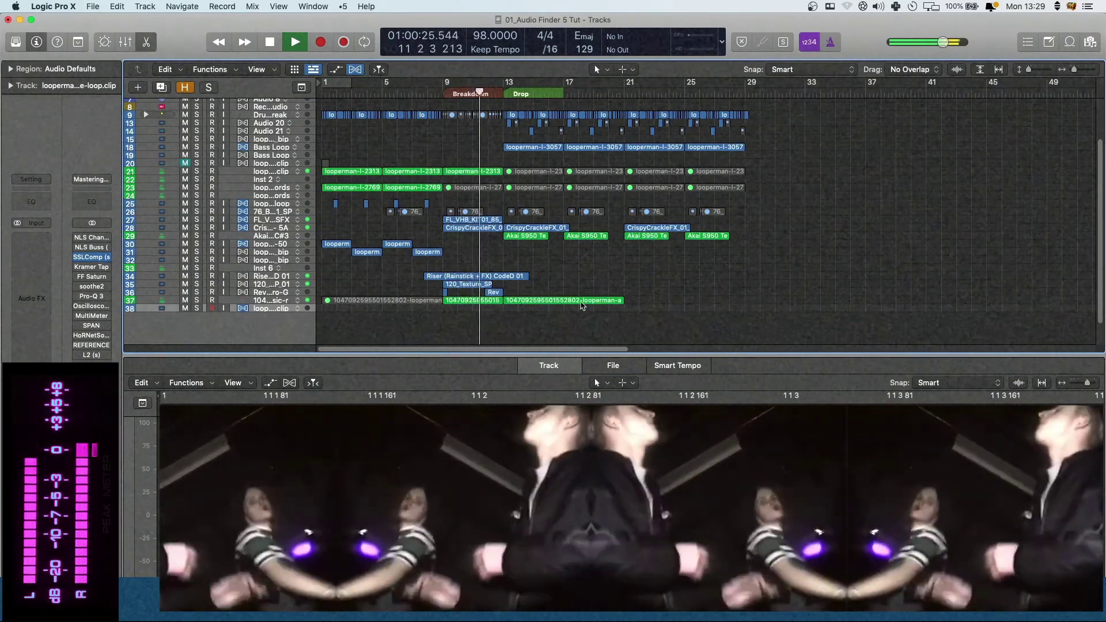
Step: Move the farishamusic vocal region at bar 13 on track 37 to start at bar 21
left_click_drag(581, 305, 616, 301)
left_click_drag(714, 300, 699, 300)
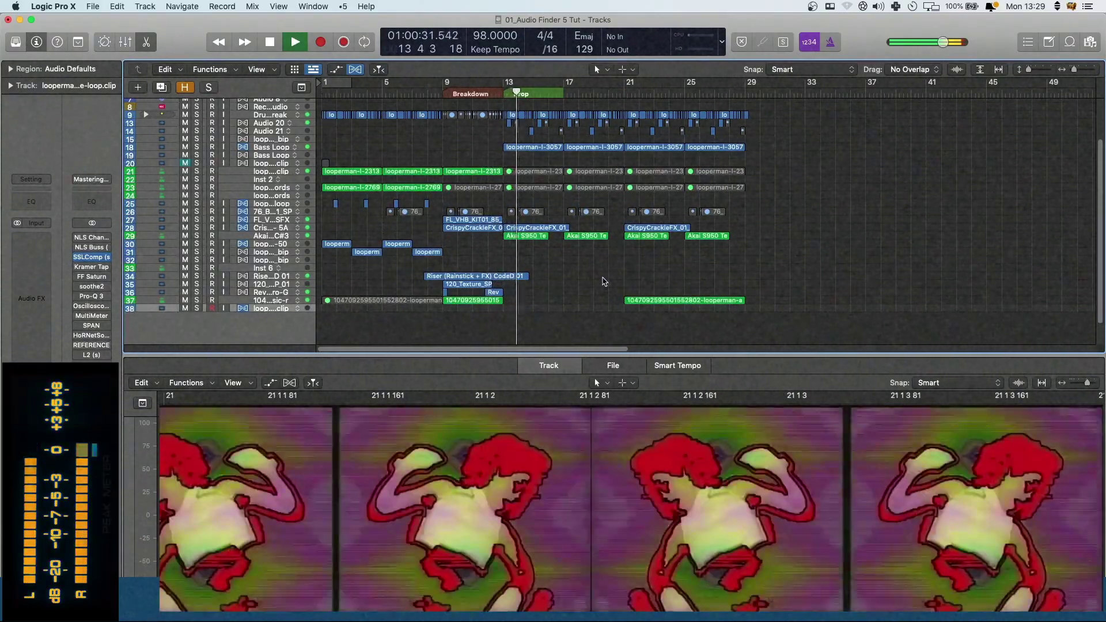
key("super+Right")
scroll(584, 290, "left", 1)
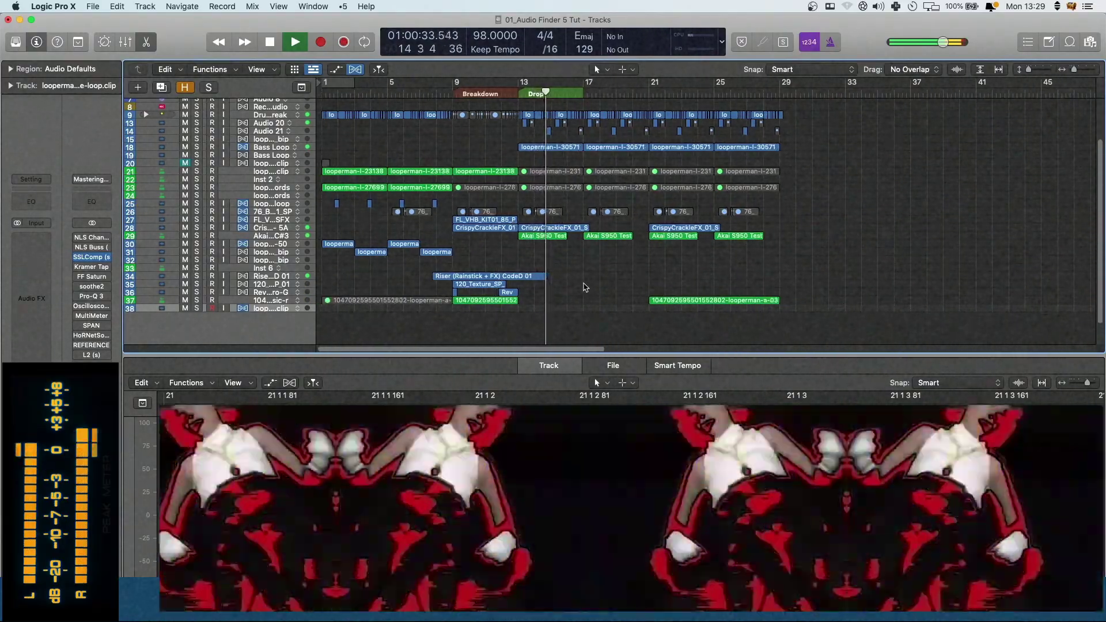
scroll(580, 279, "up", 1)
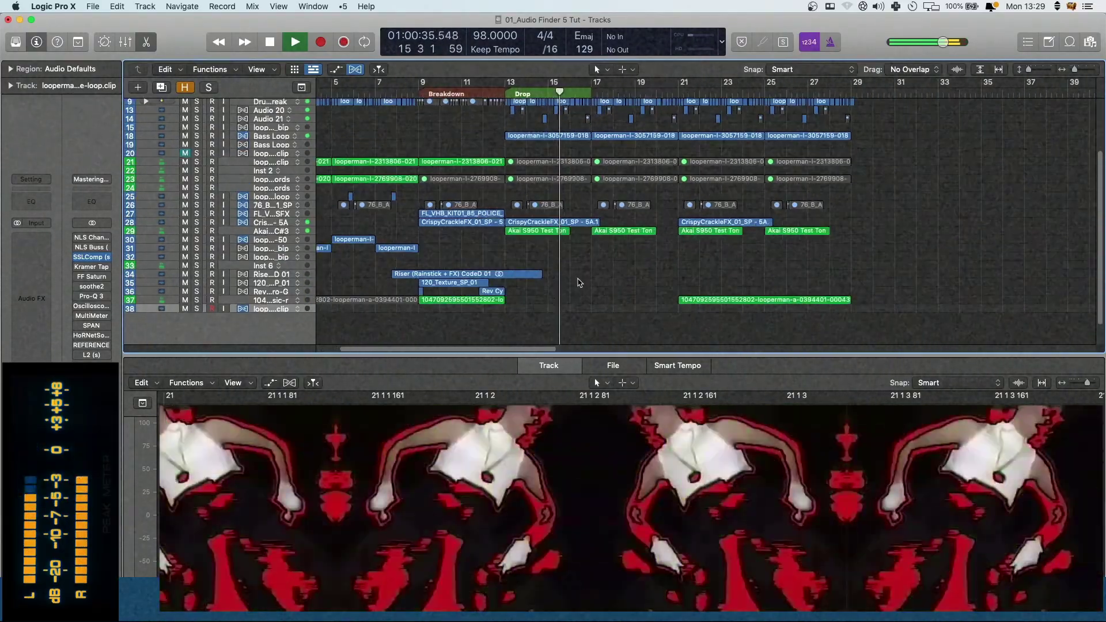
scroll(580, 279, "left", 3)
scroll(518, 247, "up", 4)
Step: Select the Bass Loop track, listen through the drop, and switch to AudioFinder
left_click(271, 206)
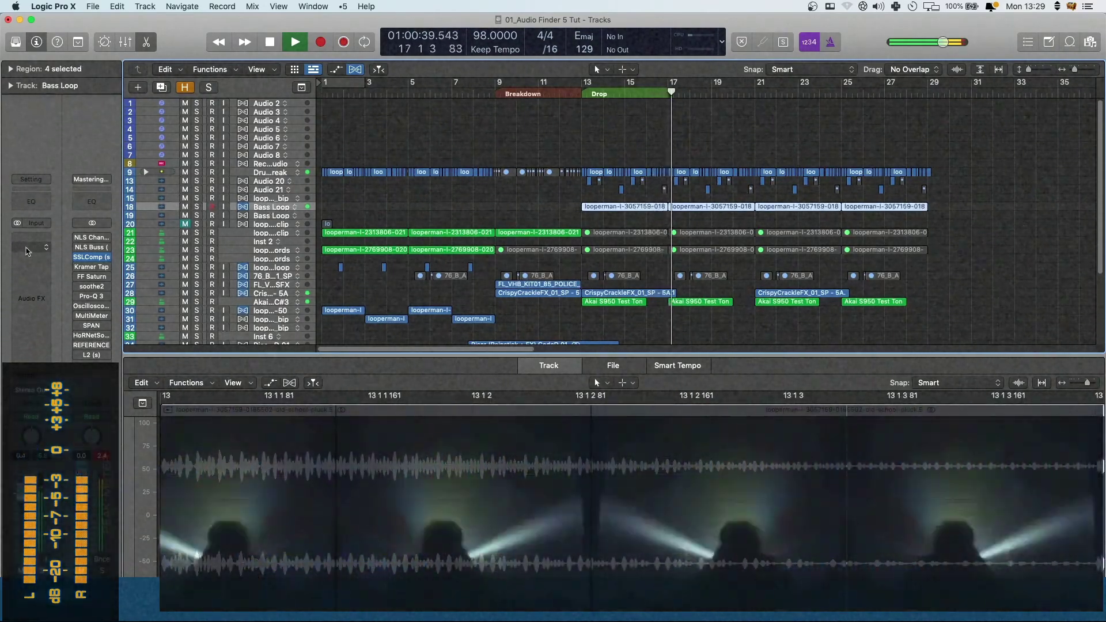
scroll(742, 264, "down", 5)
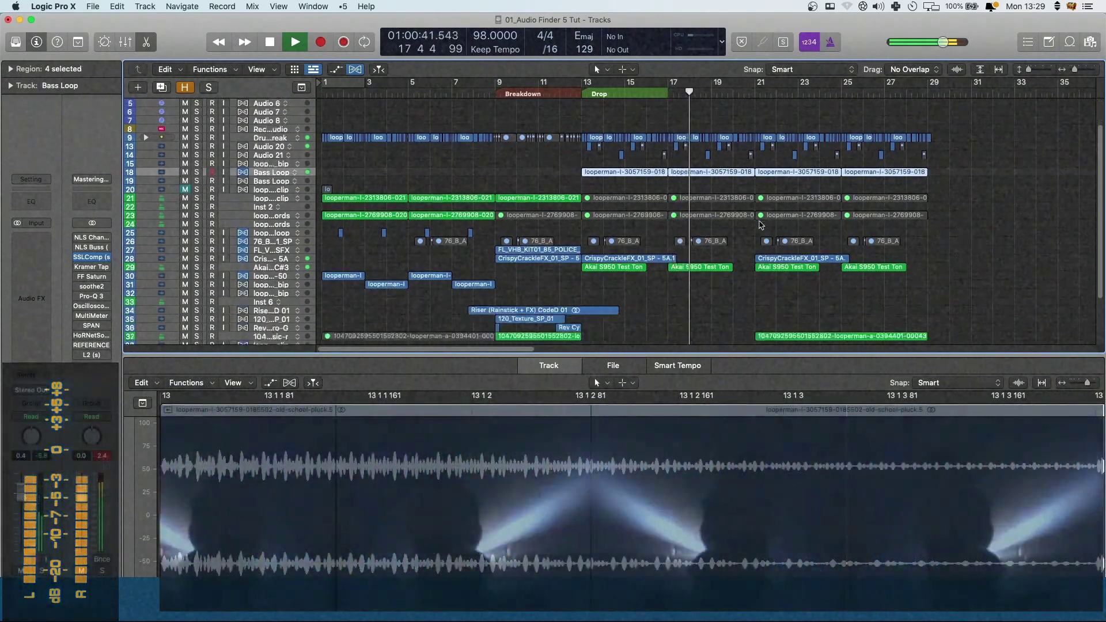
left_click(742, 264)
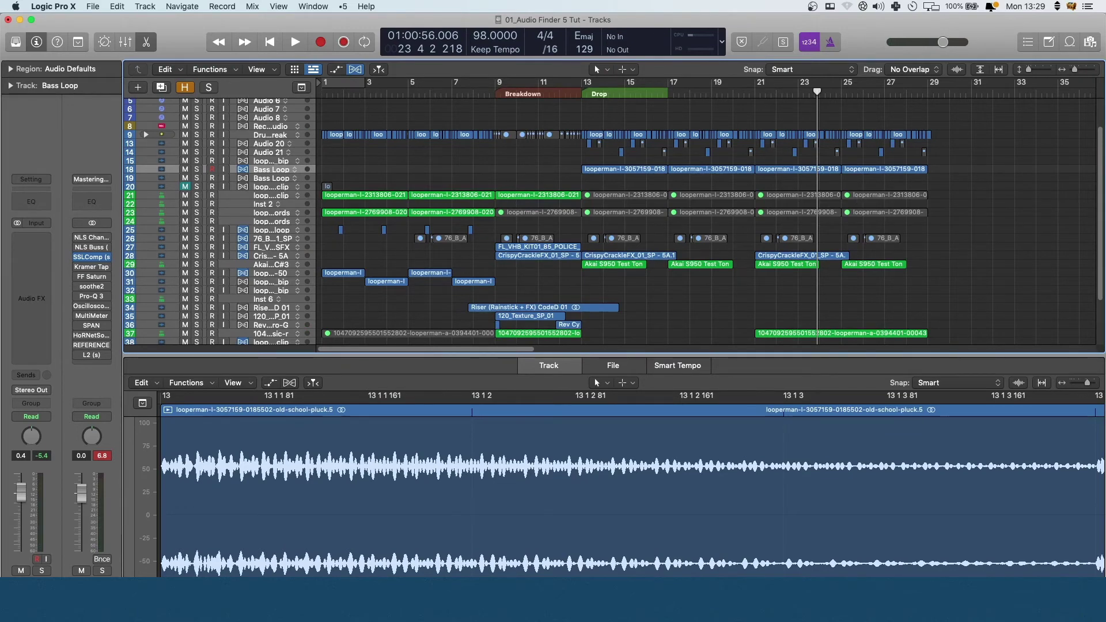
key("super+Tab")
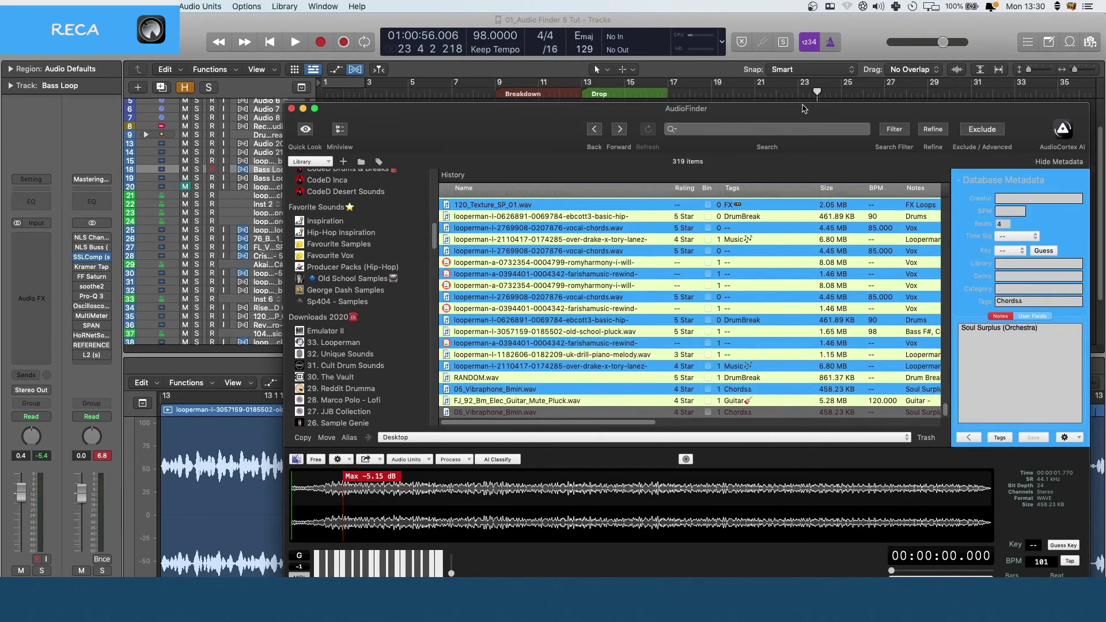
Step: Open the saved list Tutorial list 3 and review the metadata notes of the old-school-pluck bass loop
scroll(577, 230, "up", 20)
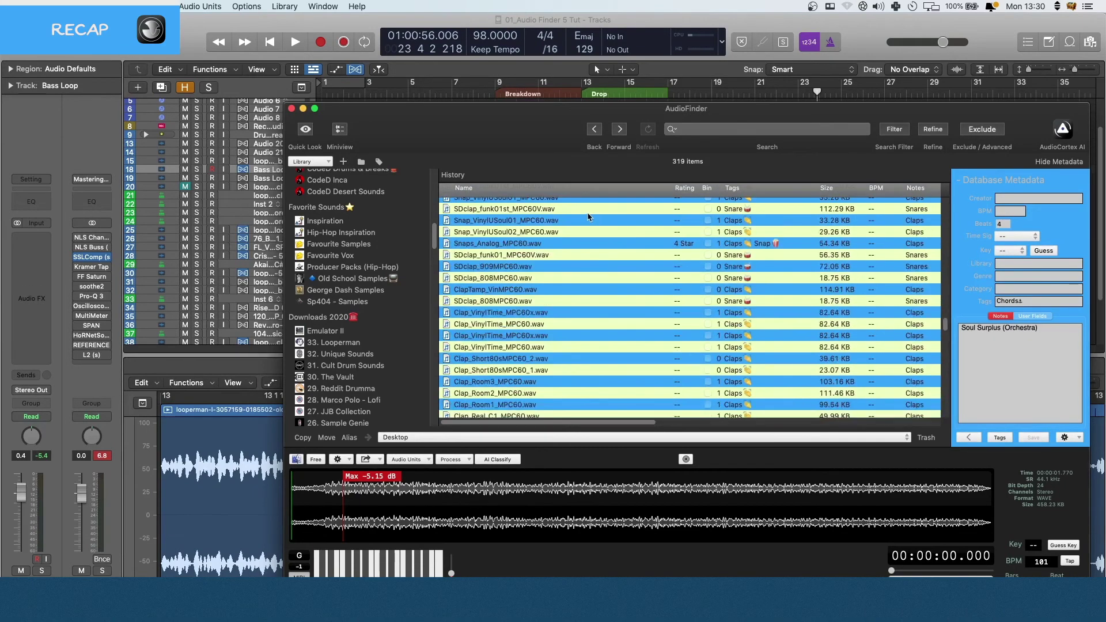
scroll(397, 312, "down", 10)
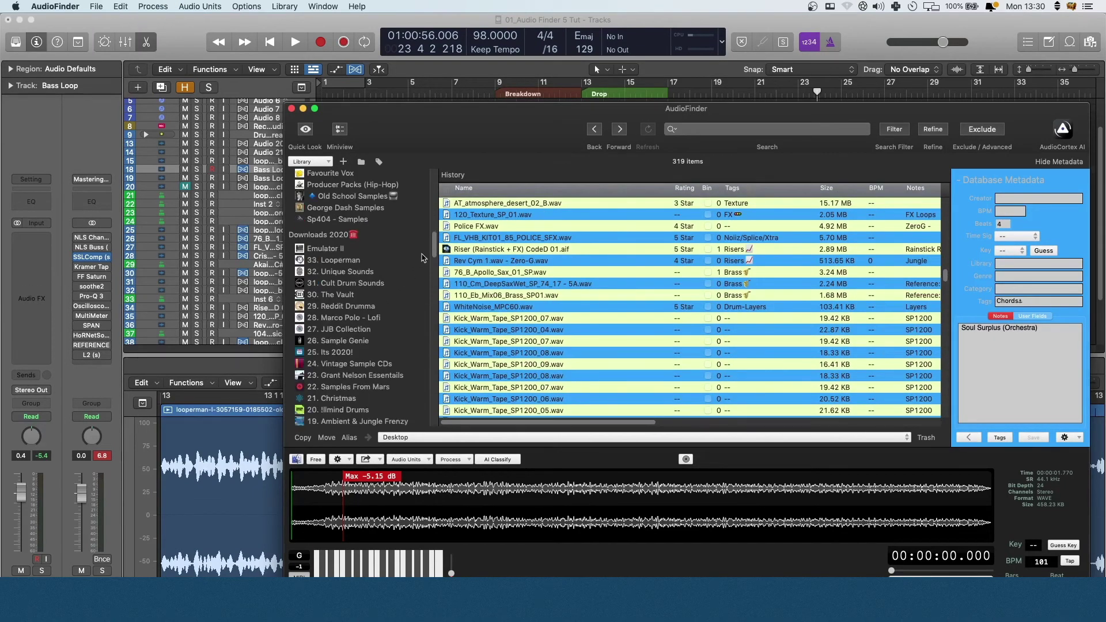
left_click(414, 391)
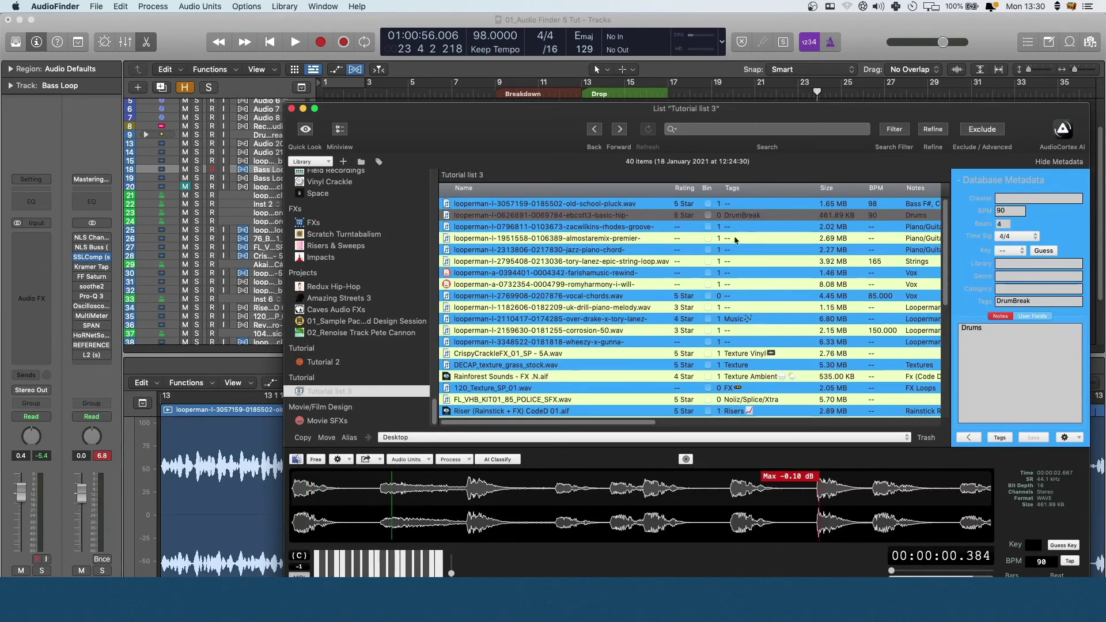
key("space")
left_click_drag(1004, 369, 964, 346)
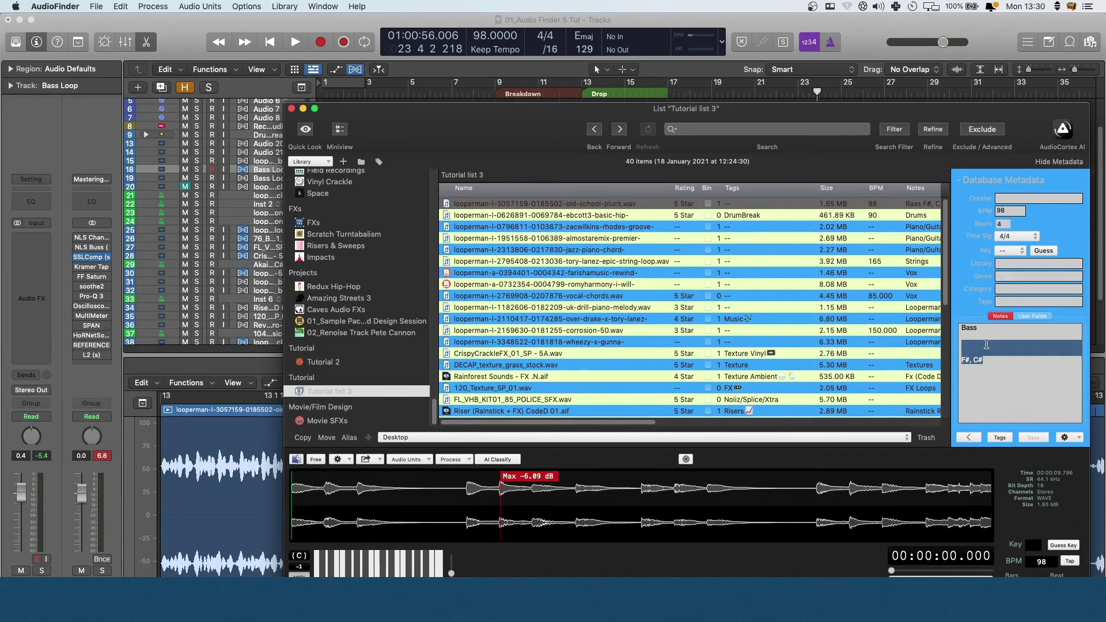
left_click(967, 340)
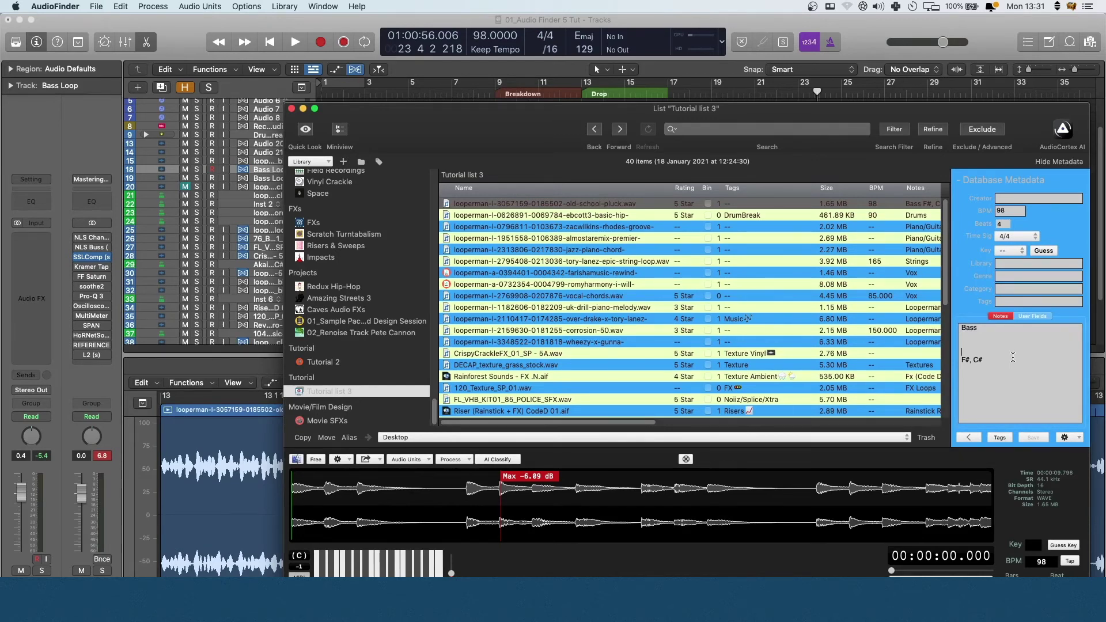
Step: Play the old-school-pluck bass loop through the HoRNet SongKey MK3 plug-in to analyse its key
left_click_drag(778, 117, 608, 44)
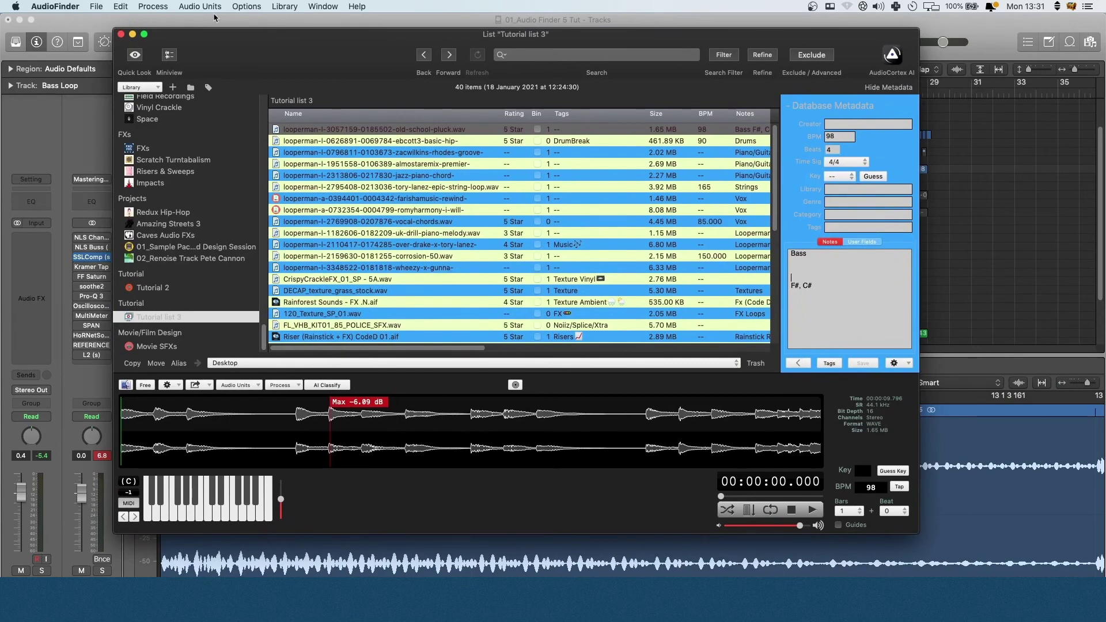
left_click(165, 6)
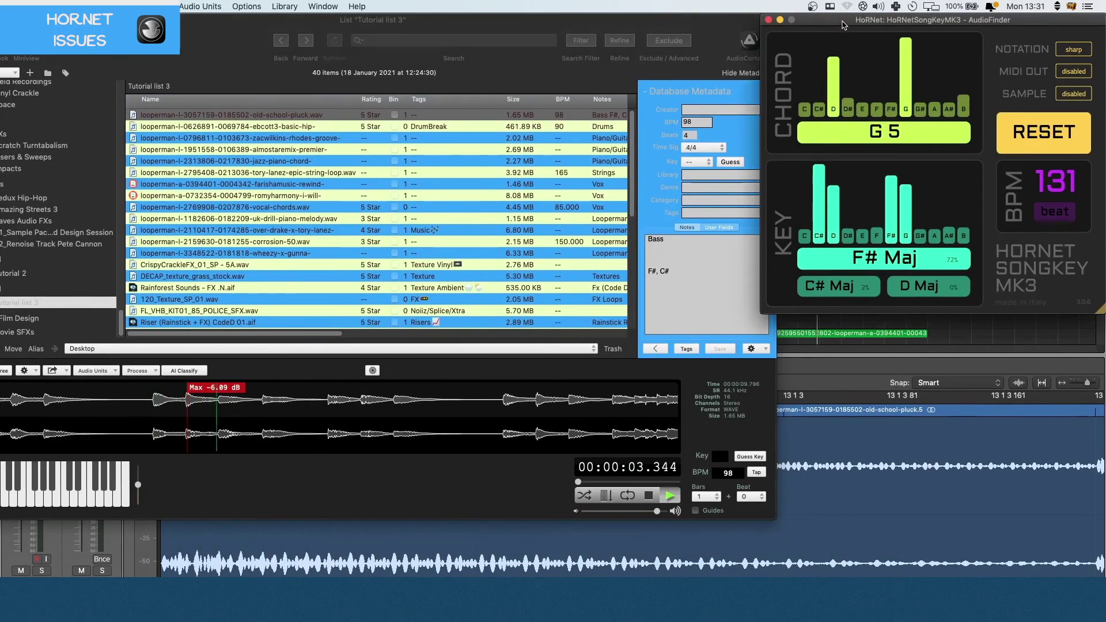
left_click_drag(644, 21, 627, 21)
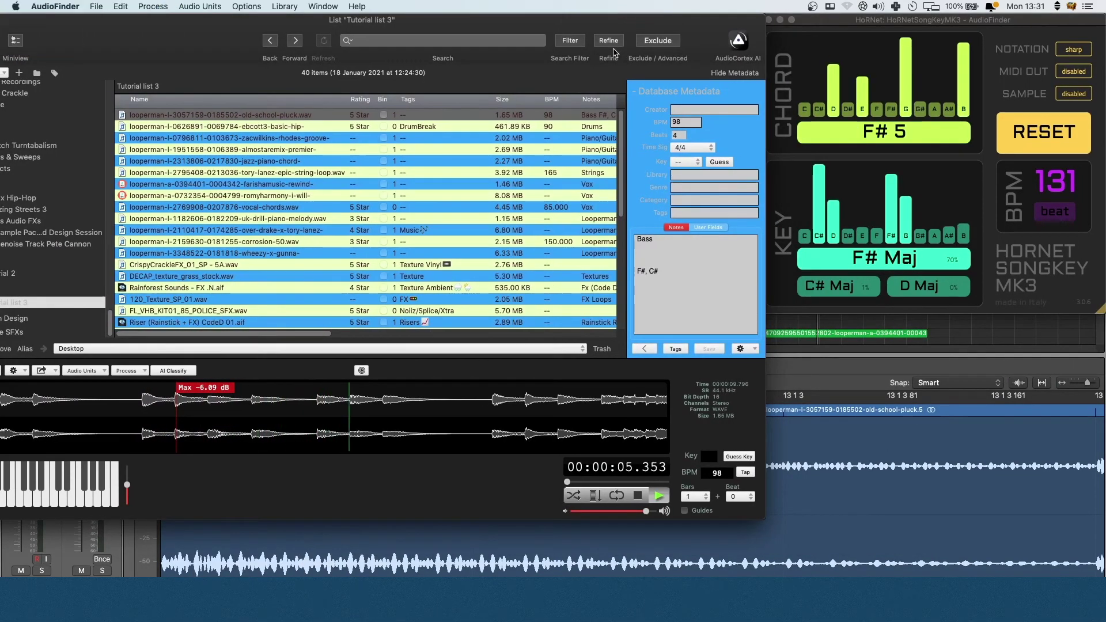
key("space")
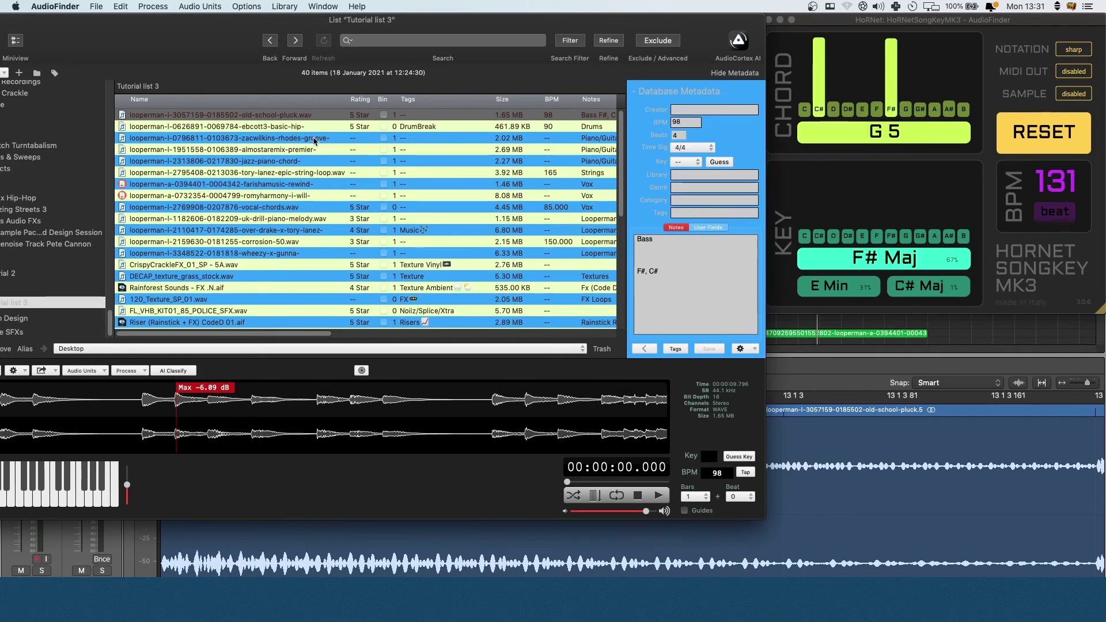
left_click_drag(314, 139, 314, 141)
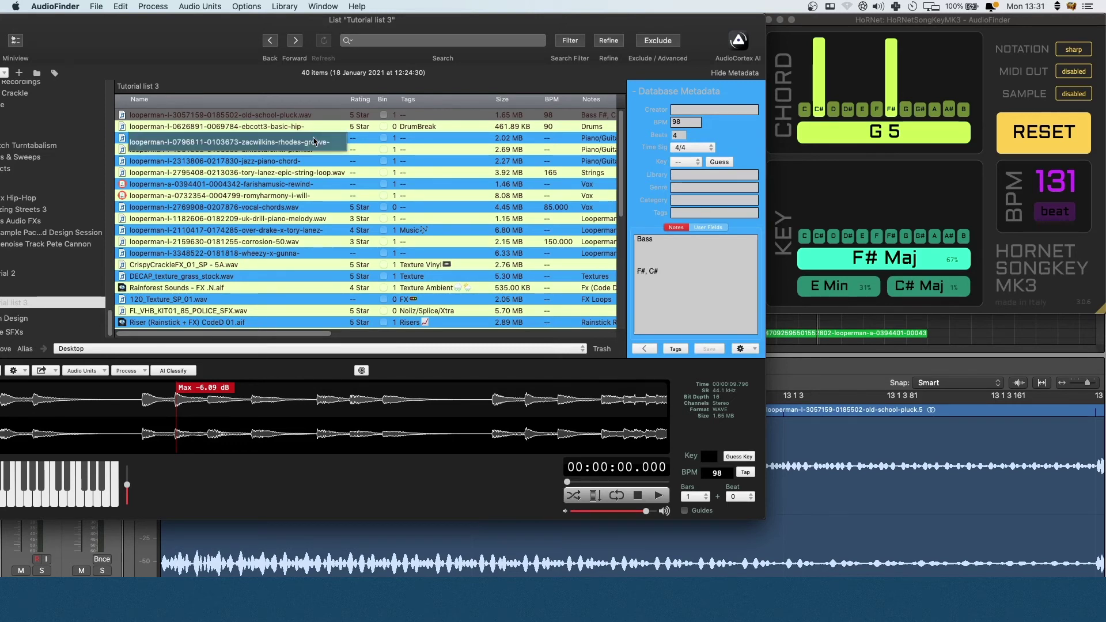
left_click_drag(314, 141, 320, 141)
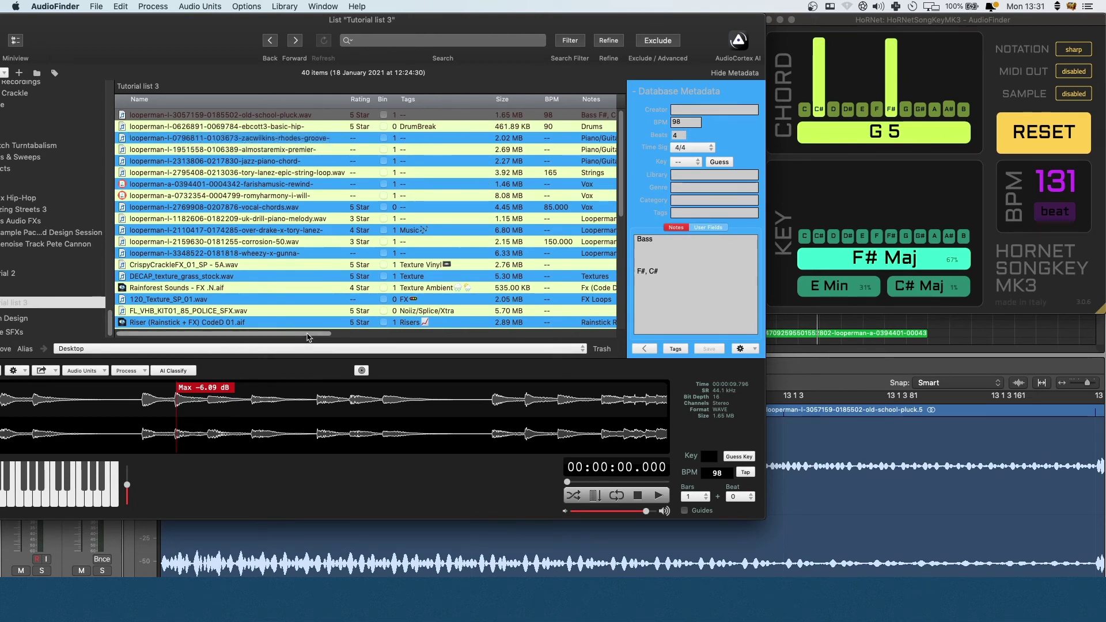
mouse_move(310, 334)
left_mouse_down()
mouse_move(379, 335)
mouse_move(306, 334)
left_mouse_up()
Step: Open the 32. Unique Sounds list and audition US2 Sunny Day 005.wav and US2 Sunny Day 002.wav
left_click_drag(218, 44, 279, 44)
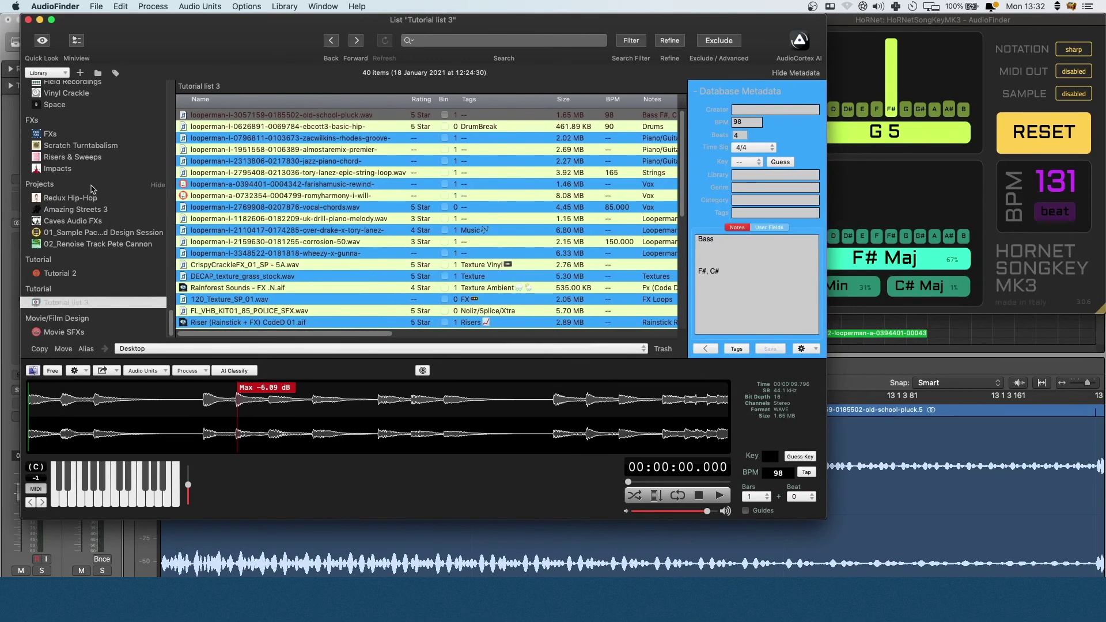
scroll(94, 192, "up", 5)
scroll(310, 336, "right", 5)
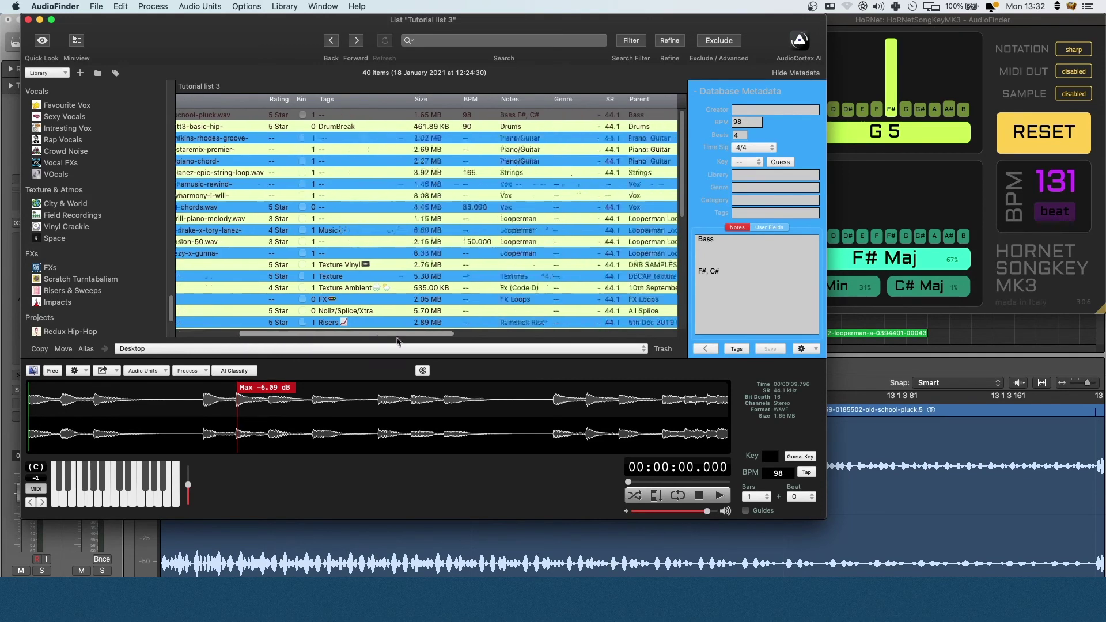
left_click_drag(455, 334, 343, 334)
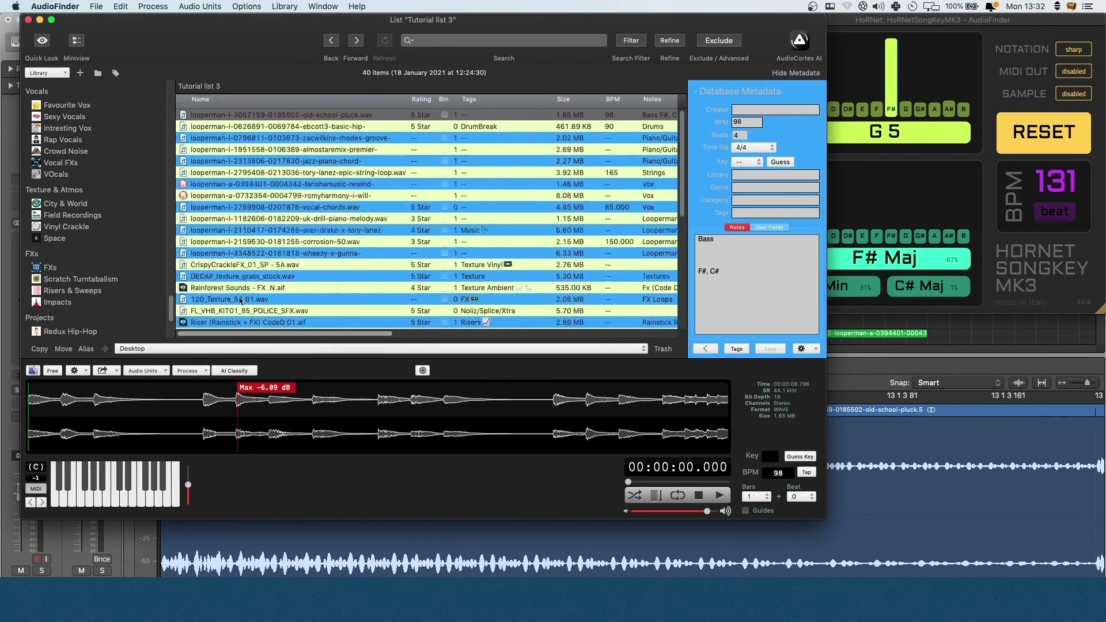
left_click(476, 184)
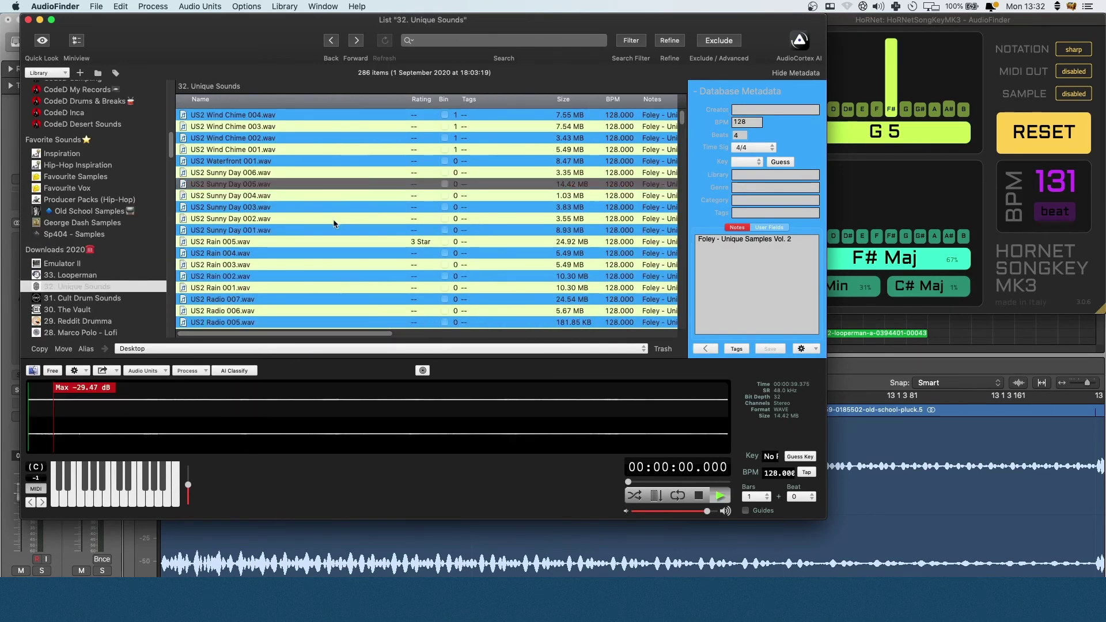
left_click(334, 220)
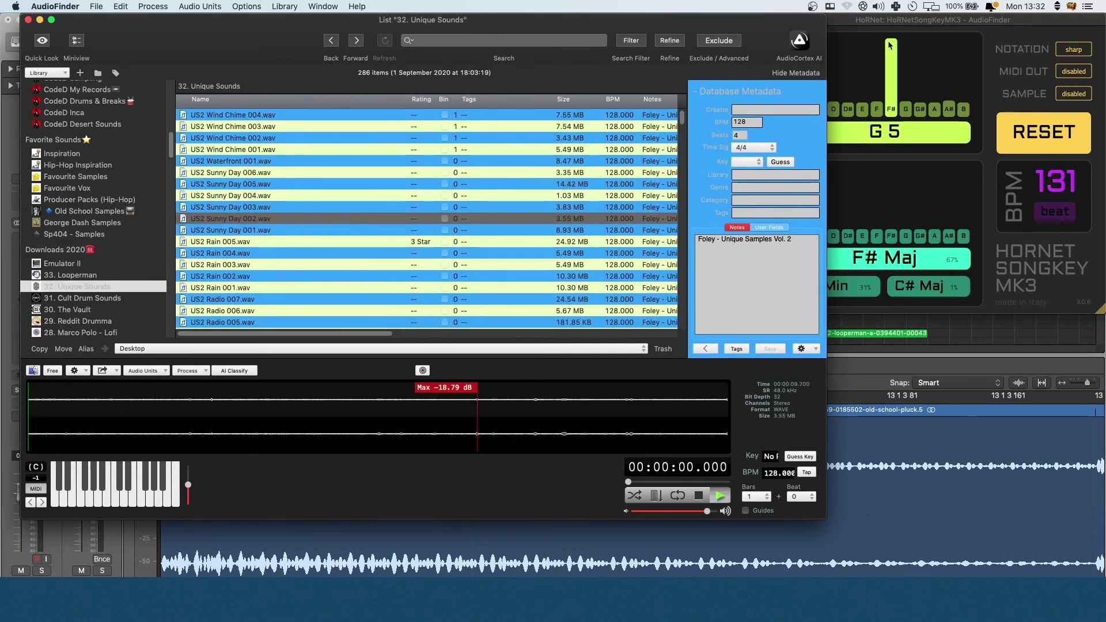
Step: Close the HoRNet SongKey MK3 plug-in window and audition US2 Sunny Day 005.wav without it
left_click(895, 22)
left_click(767, 19)
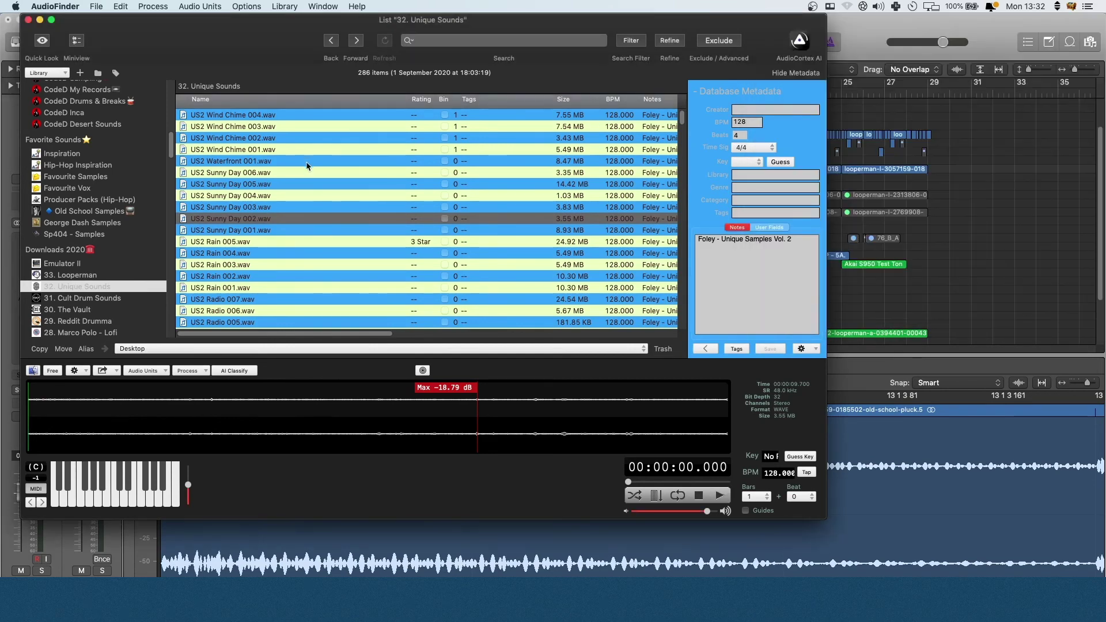
left_click(298, 184)
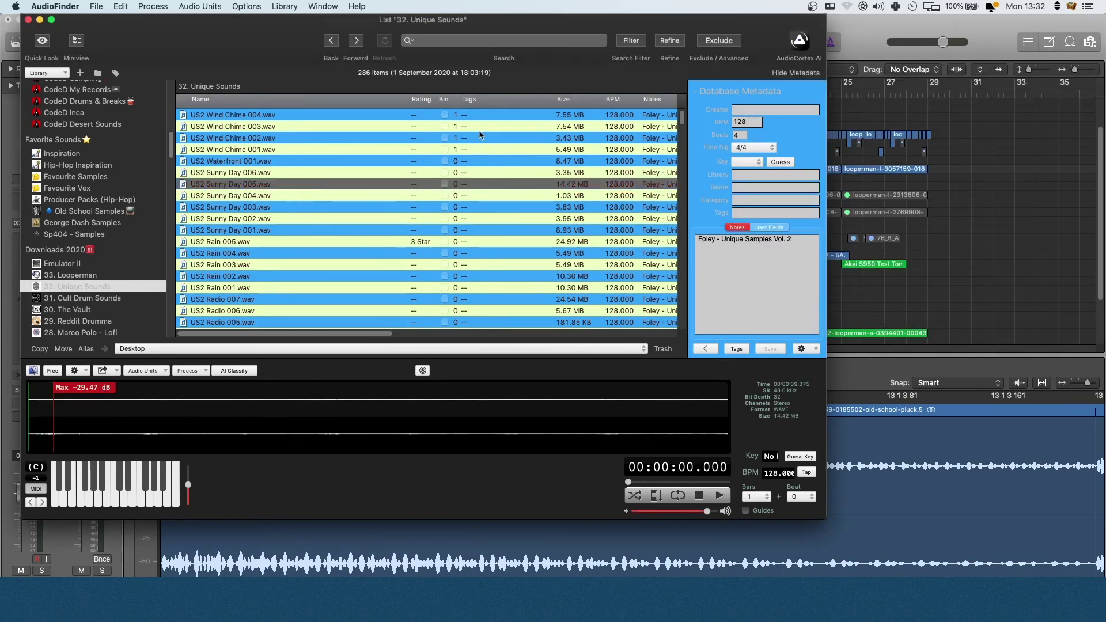
Step: Select the old-school-pluck bass loop in the playback history and open the key choices in its metadata
left_click_drag(275, 31, 412, 39)
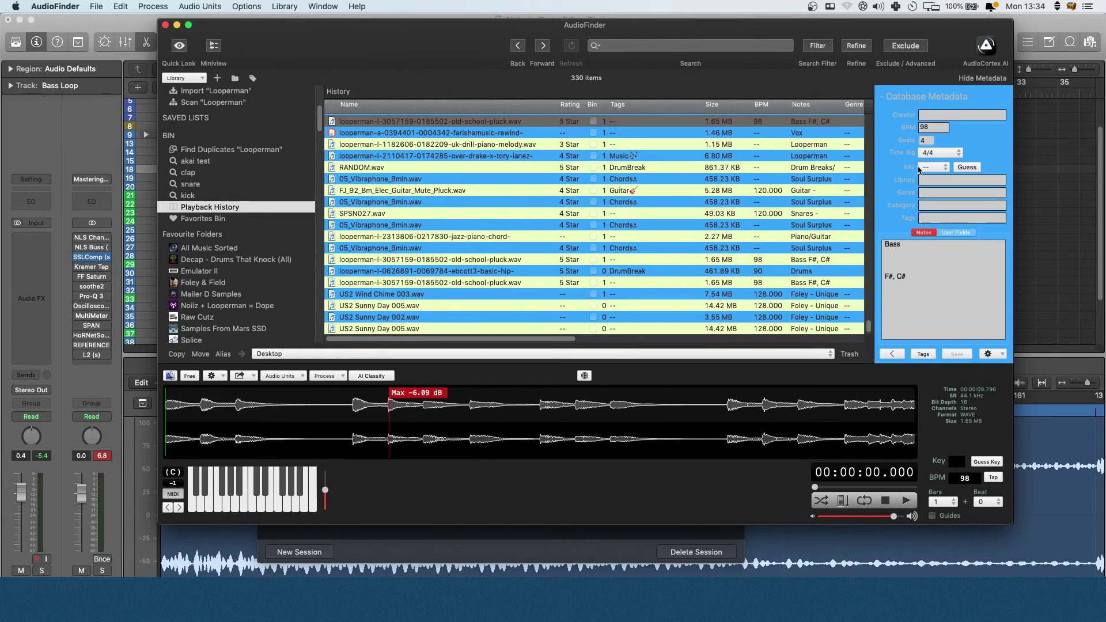
left_click(936, 170)
left_click(937, 170)
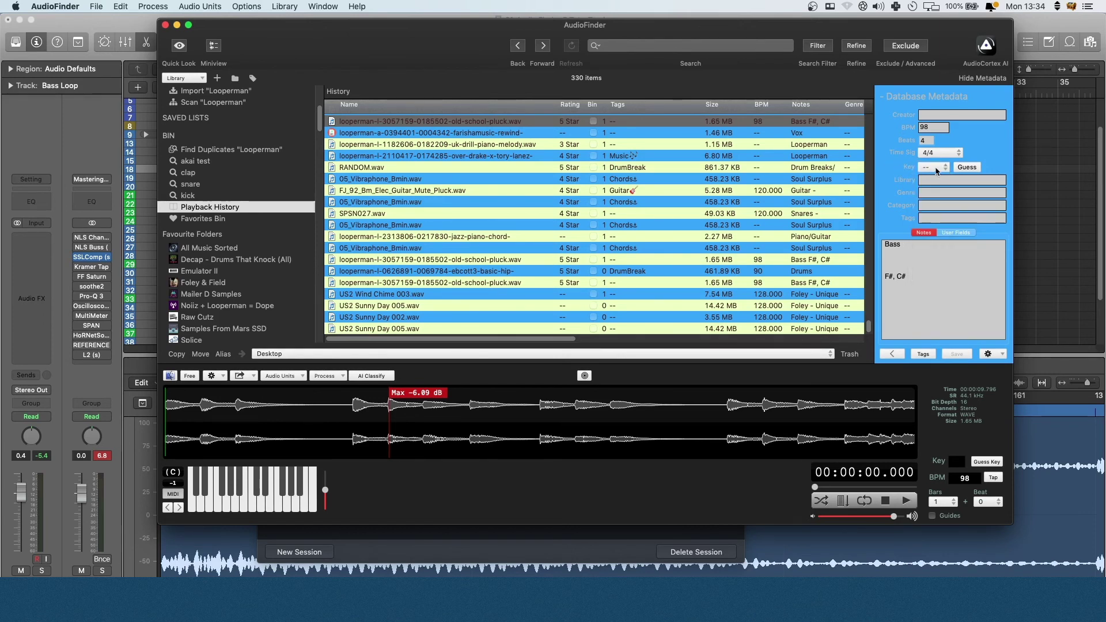